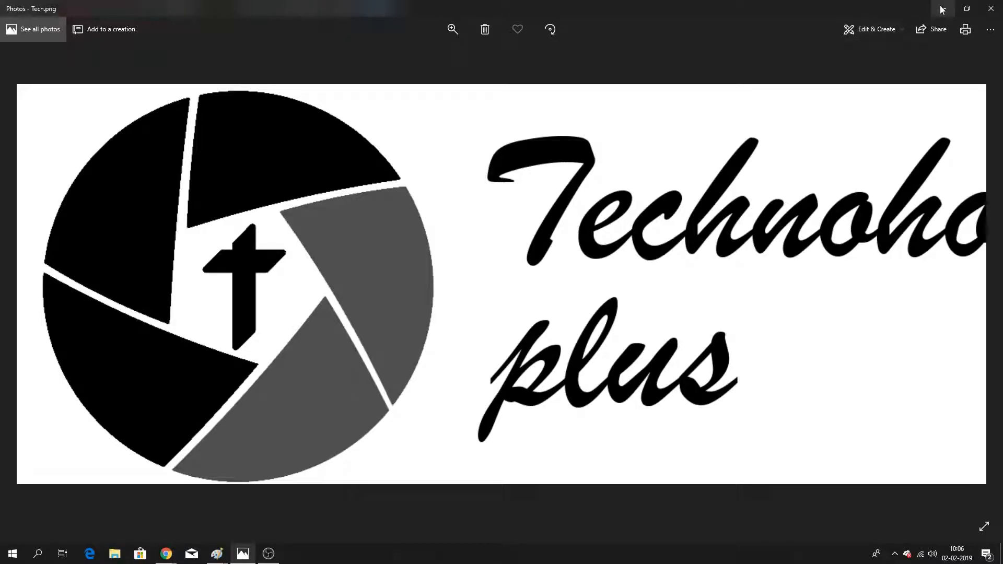
Minimize the logo photo, launch Creo Parametric and maximize its window.
{"action": "left_click", "coordinate": [944, 9]}
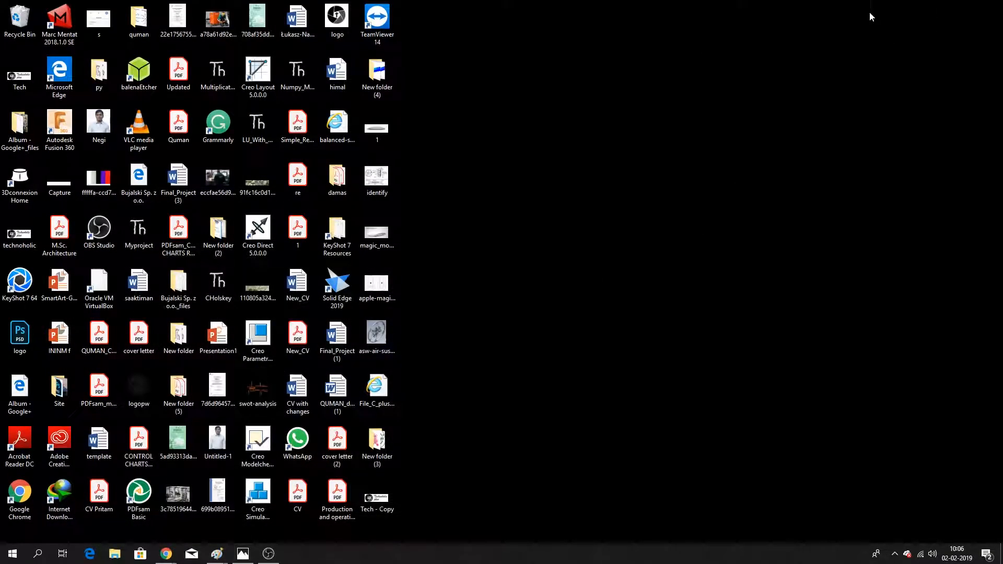
{"action": "right_click", "coordinate": [522, 158]}
{"action": "left_click", "coordinate": [408, 429]}
{"action": "left_click", "coordinate": [13, 553]}
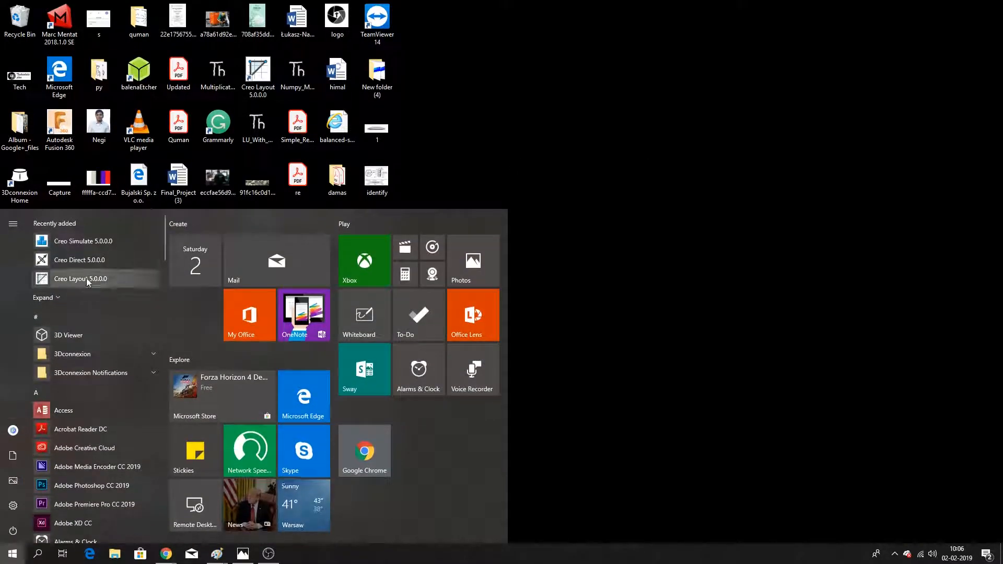
{"action": "left_click", "coordinate": [92, 284]}
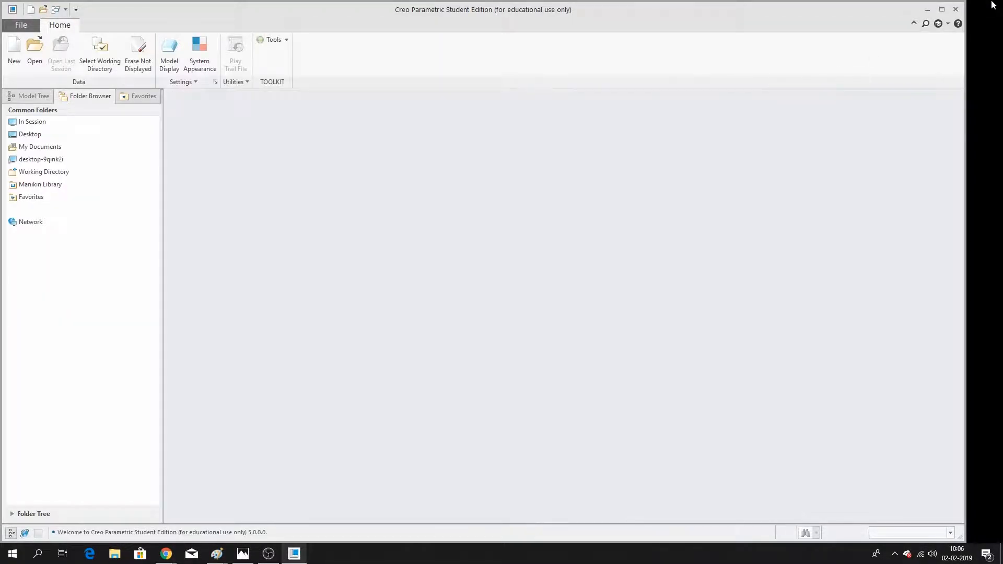
{"action": "left_click", "coordinate": [942, 10]}
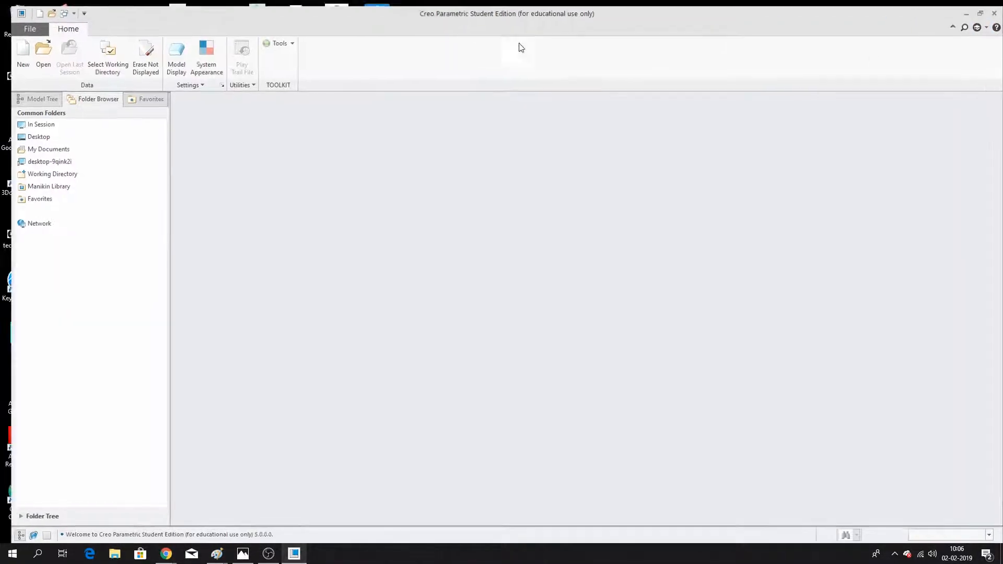
Create a new solid part from the default template.
{"action": "left_click", "coordinate": [12, 50]}
{"action": "left_click", "coordinate": [560, 385]}
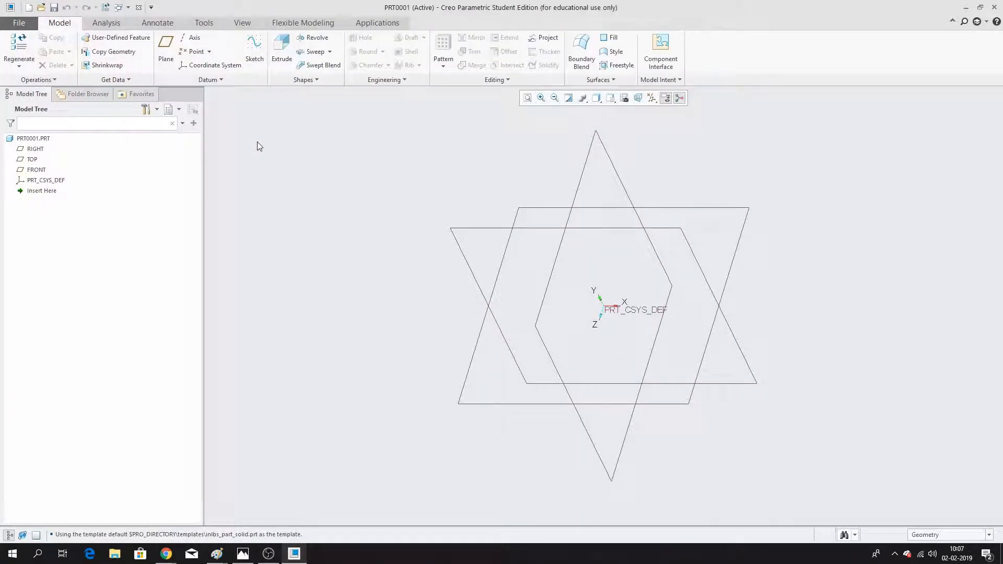
{"action": "left_click", "coordinate": [18, 22]}
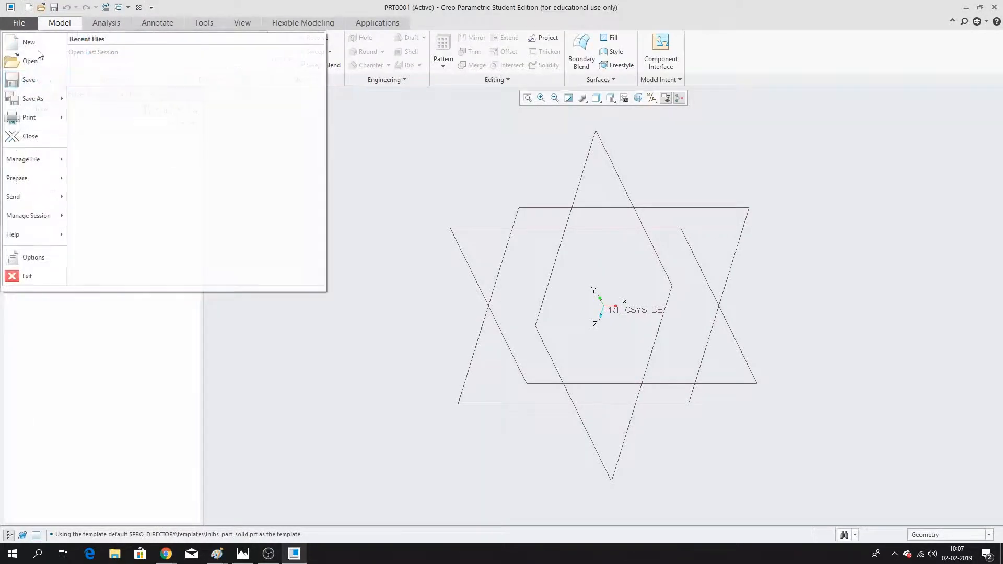
{"action": "left_click", "coordinate": [437, 176]}
Start importing a reference image with the FRONT plane as its placement plane.
{"action": "left_click", "coordinate": [245, 23]}
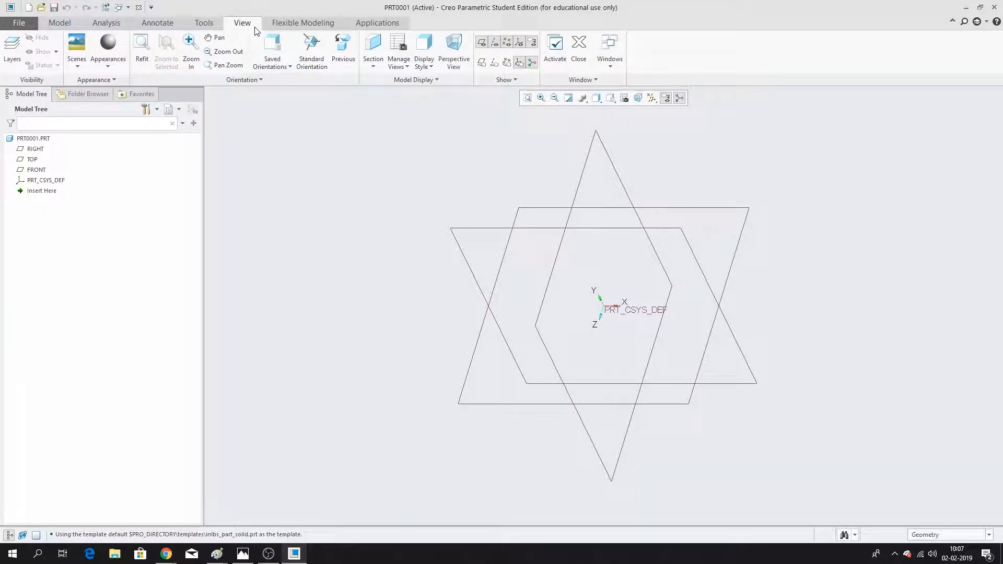
{"action": "left_click", "coordinate": [437, 81]}
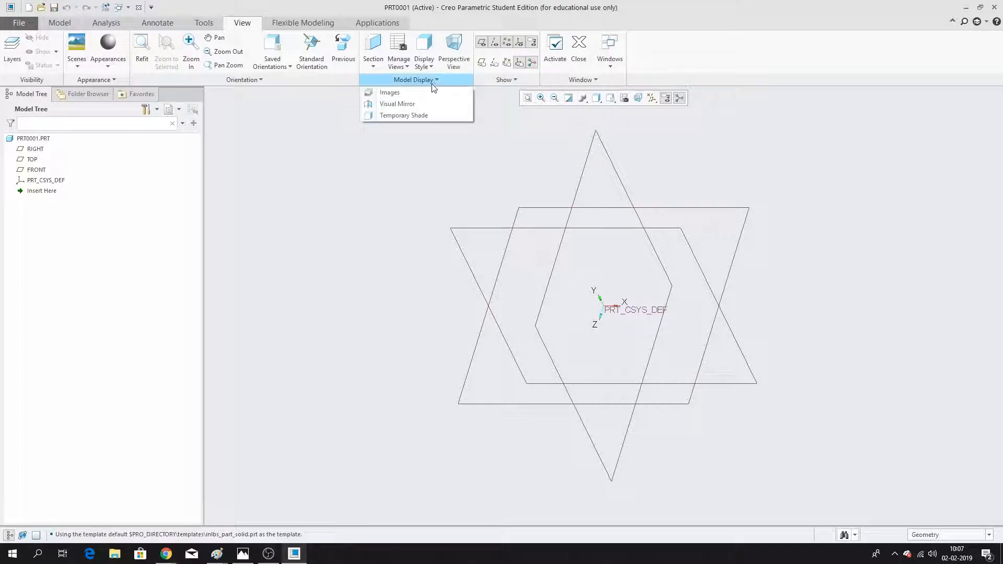
{"action": "left_click", "coordinate": [418, 94]}
{"action": "left_click", "coordinate": [157, 48]}
{"action": "left_click", "coordinate": [28, 170]}
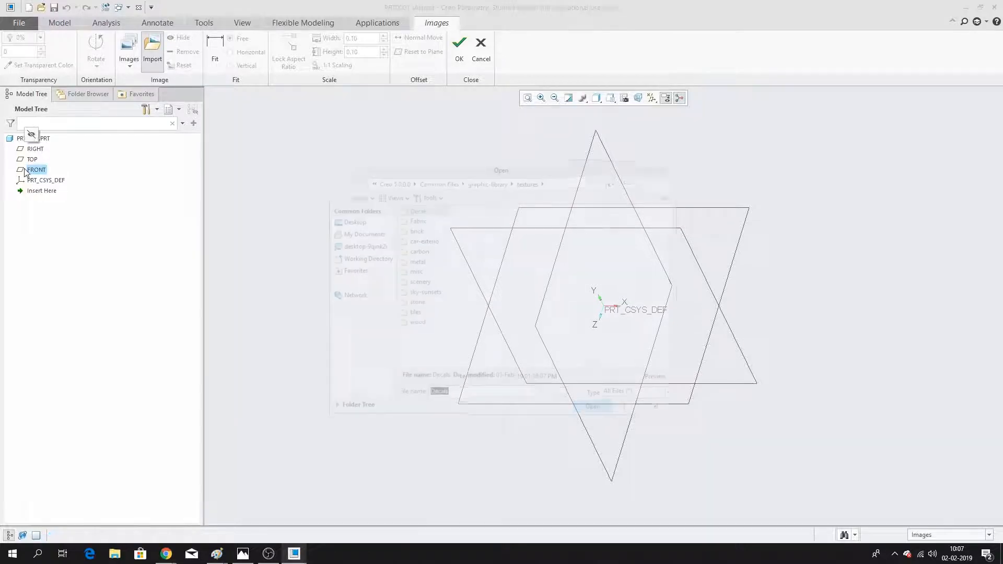
Choose the round shutter logo image from the Desktop and insert it on the FRONT plane.
{"action": "left_click", "coordinate": [349, 220]}
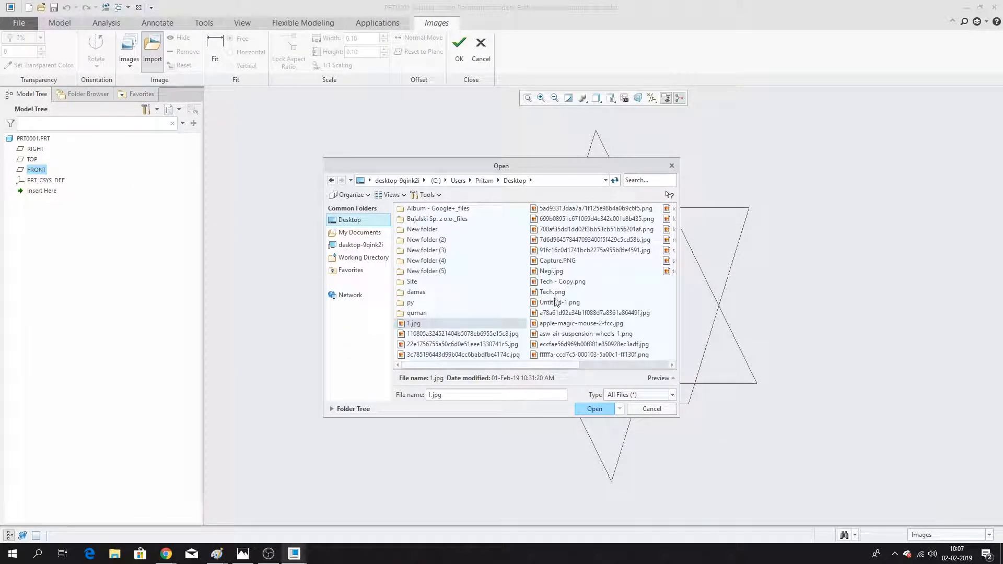
{"action": "left_click", "coordinate": [594, 357]}
{"action": "left_click", "coordinate": [546, 323]}
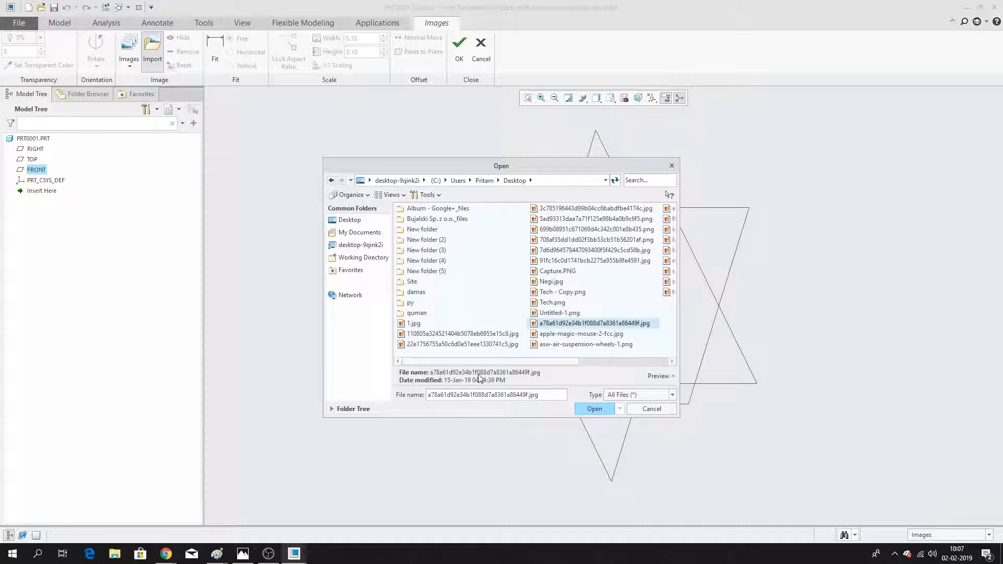
{"action": "key", "text": "l"}
{"action": "key", "text": "l"}
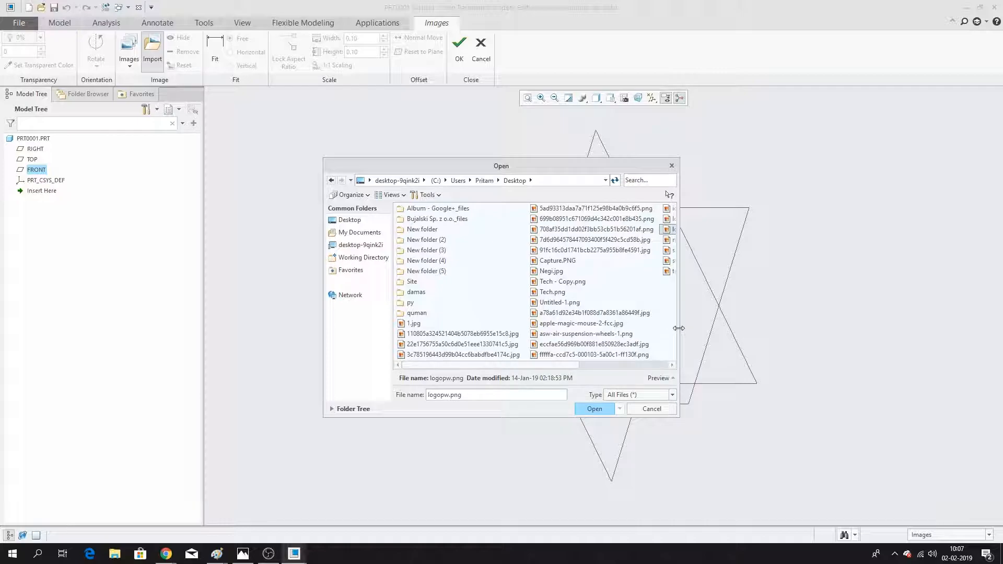
{"action": "left_click_drag", "start_coordinate": [679, 328], "coordinate": [751, 328]}
{"action": "left_click", "coordinate": [680, 214]}
{"action": "left_click", "coordinate": [671, 408]}
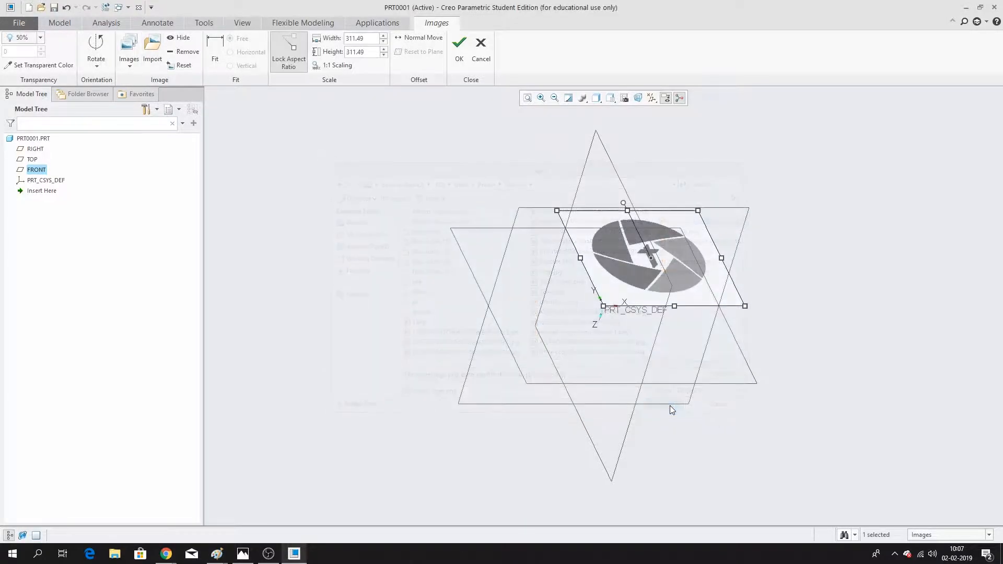
Orient the view normal to the FRONT plane.
{"action": "mouse_move", "coordinate": [627, 307]}
{"action": "middle_mouse_down"}
{"action": "mouse_move", "coordinate": [554, 261]}
{"action": "mouse_move", "coordinate": [478, 192]}
{"action": "mouse_move", "coordinate": [482, 222]}
{"action": "middle_mouse_up"}
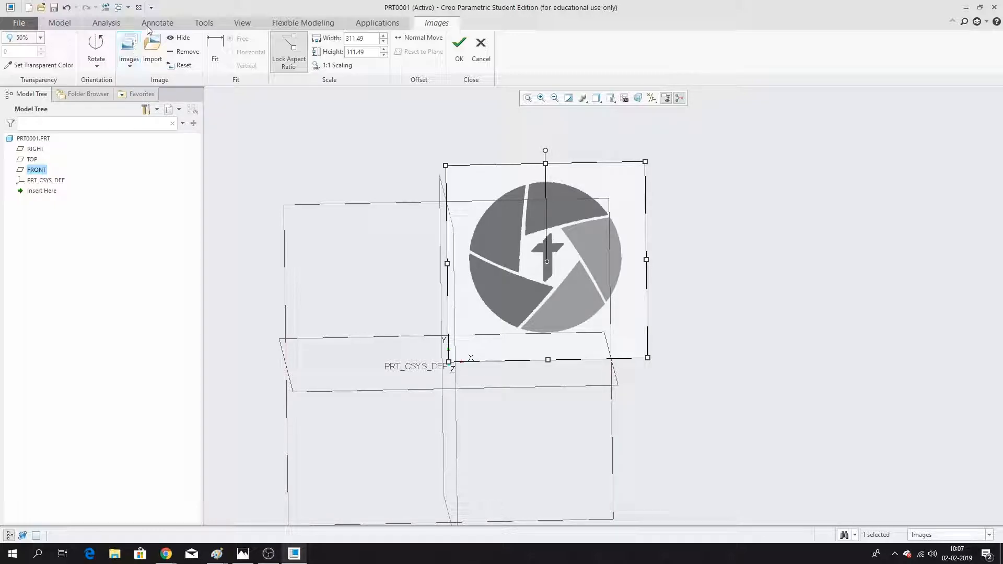
{"action": "left_click", "coordinate": [241, 22]}
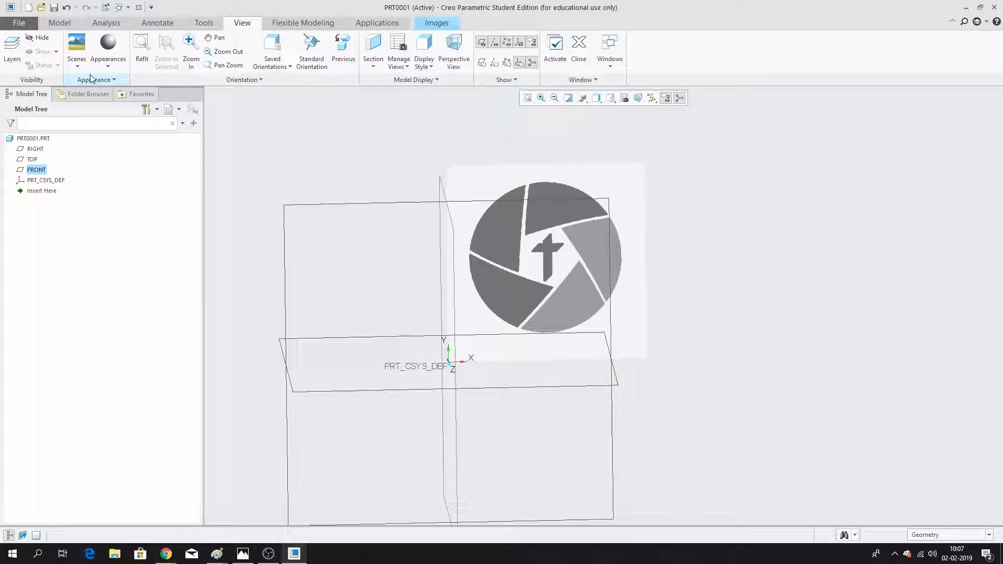
{"action": "left_click", "coordinate": [275, 55]}
{"action": "left_click", "coordinate": [277, 176]}
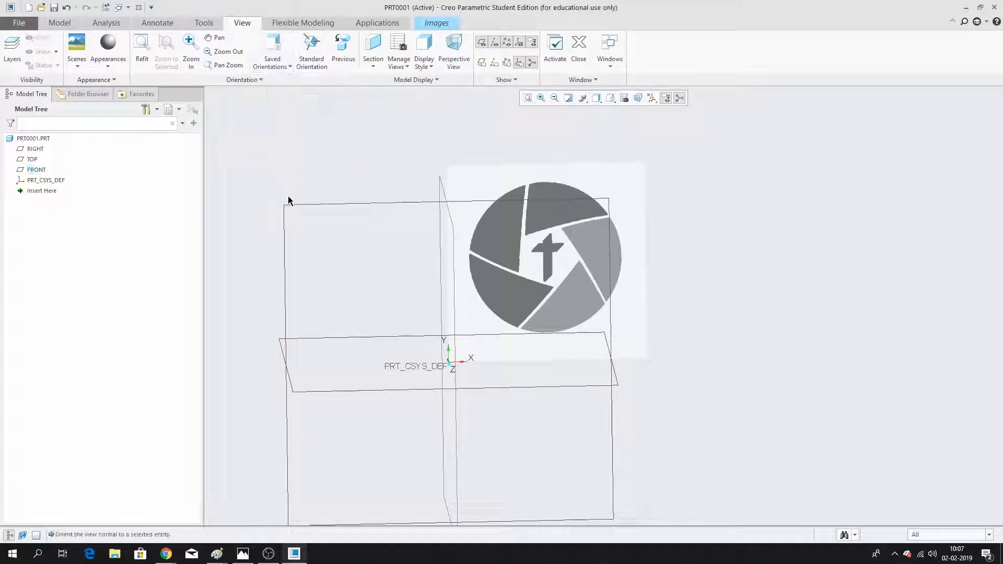
{"action": "left_click", "coordinate": [292, 210]}
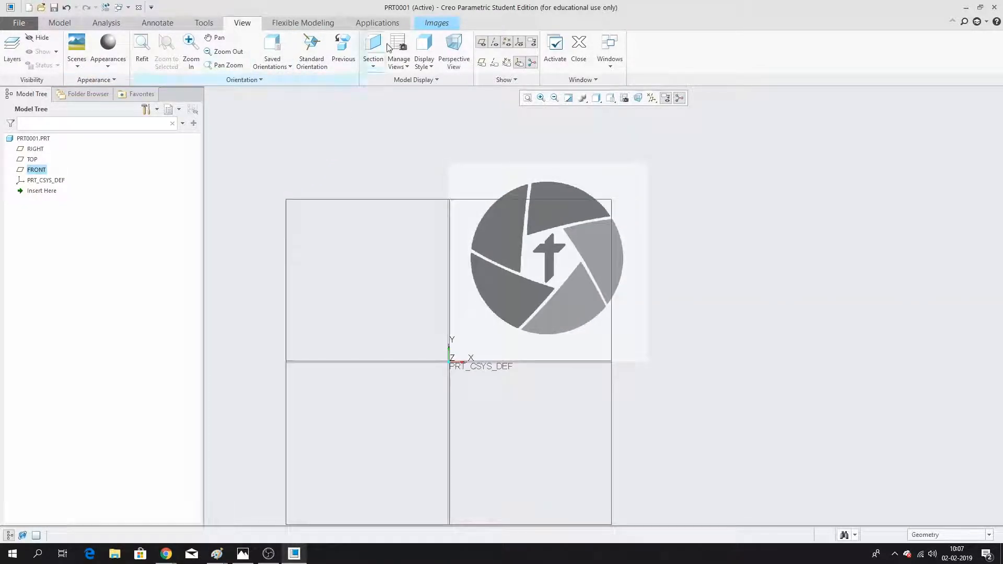
Move the imported logo image so that it is centred on the coordinate system origin.
{"action": "left_click", "coordinate": [437, 26]}
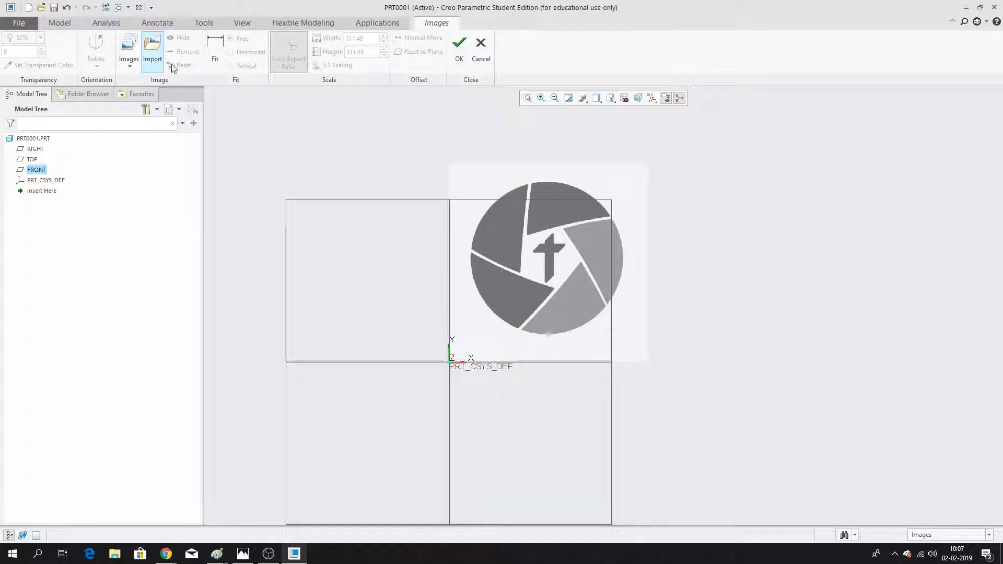
{"action": "left_click", "coordinate": [549, 263]}
{"action": "left_click_drag", "start_coordinate": [549, 263], "coordinate": [483, 323]}
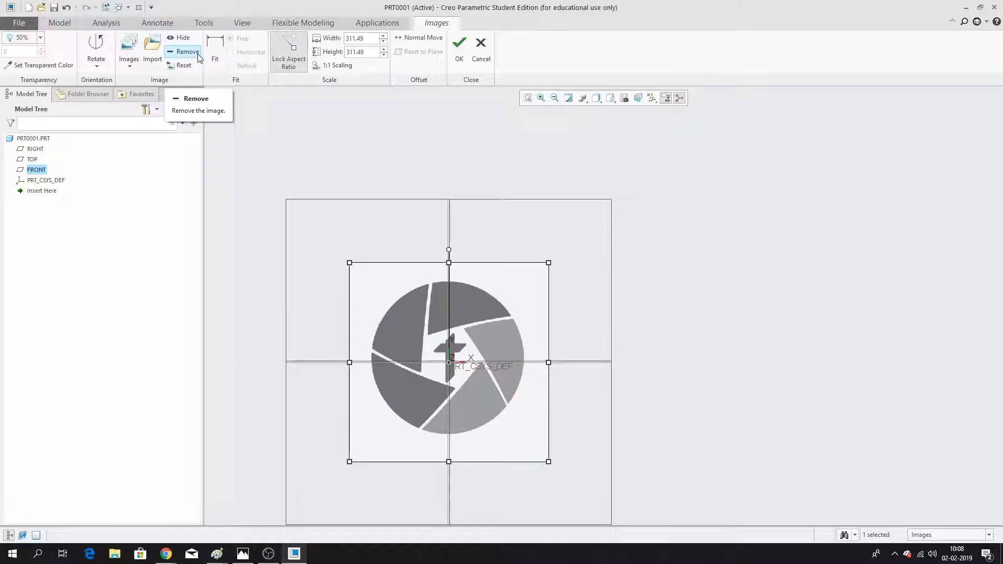
Set the image fit to Horizontal, stretch the fit line to about 176.5 across the logo and accept the image placement.
{"action": "left_click", "coordinate": [215, 50]}
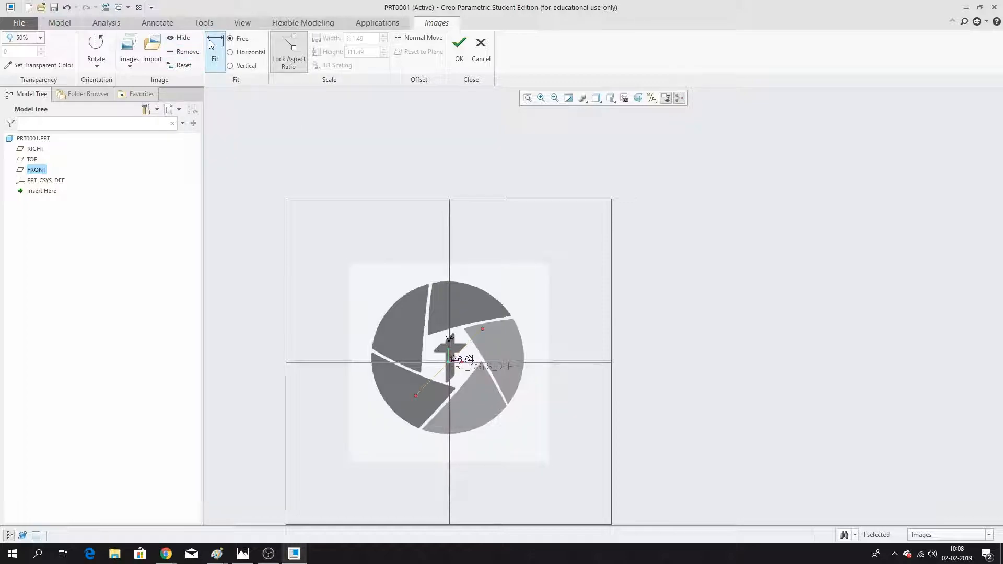
{"action": "left_click", "coordinate": [231, 52]}
{"action": "left_click_drag", "start_coordinate": [485, 366], "coordinate": [528, 364]}
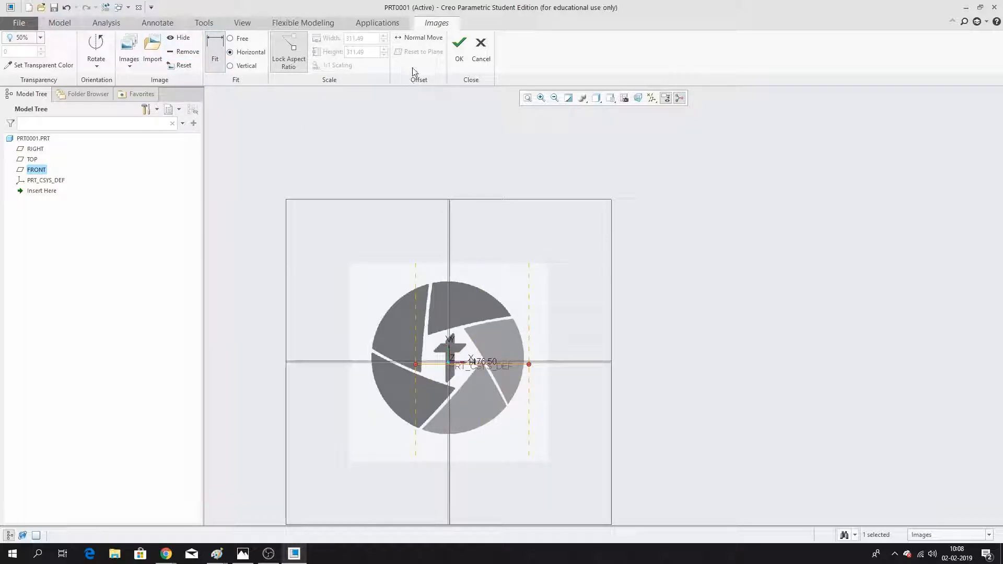
{"action": "left_click", "coordinate": [460, 52]}
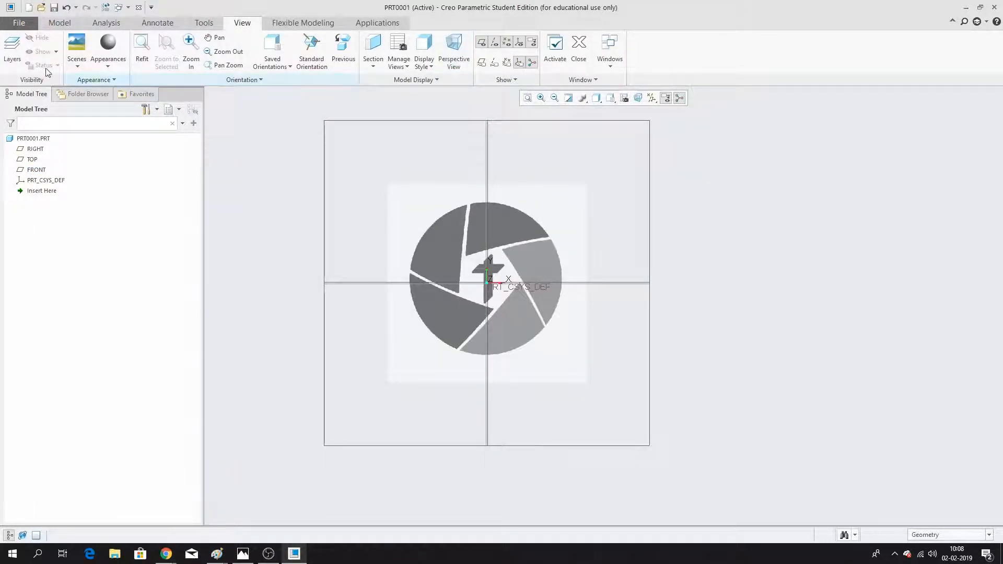
Start an Extrude feature and open its sketch on the FRONT plane.
{"action": "left_click", "coordinate": [60, 22]}
{"action": "left_click", "coordinate": [281, 48]}
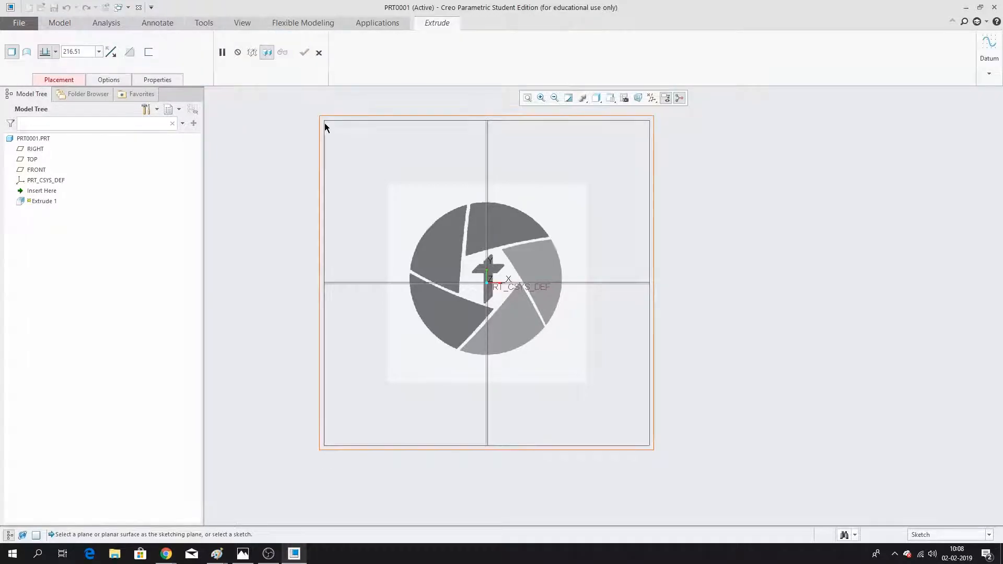
{"action": "left_click", "coordinate": [324, 123]}
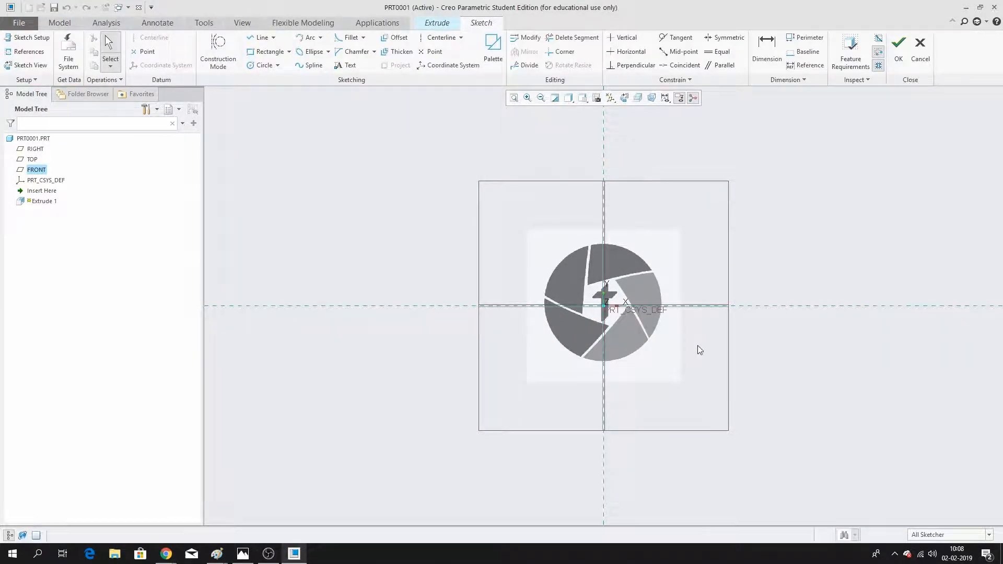
{"action": "scroll", "coordinate": [698, 345], "scroll_direction": "down", "scroll_amount": 3}
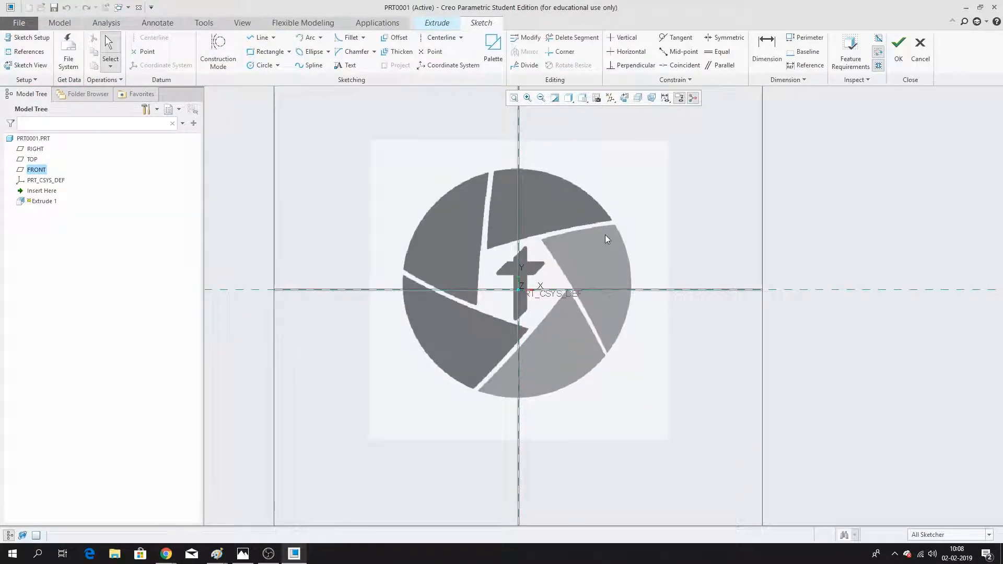
Turn off the display of all datum features around the sketch.
{"action": "left_click", "coordinate": [610, 98]}
{"action": "left_click", "coordinate": [633, 110]}
{"action": "left_click", "coordinate": [666, 237]}
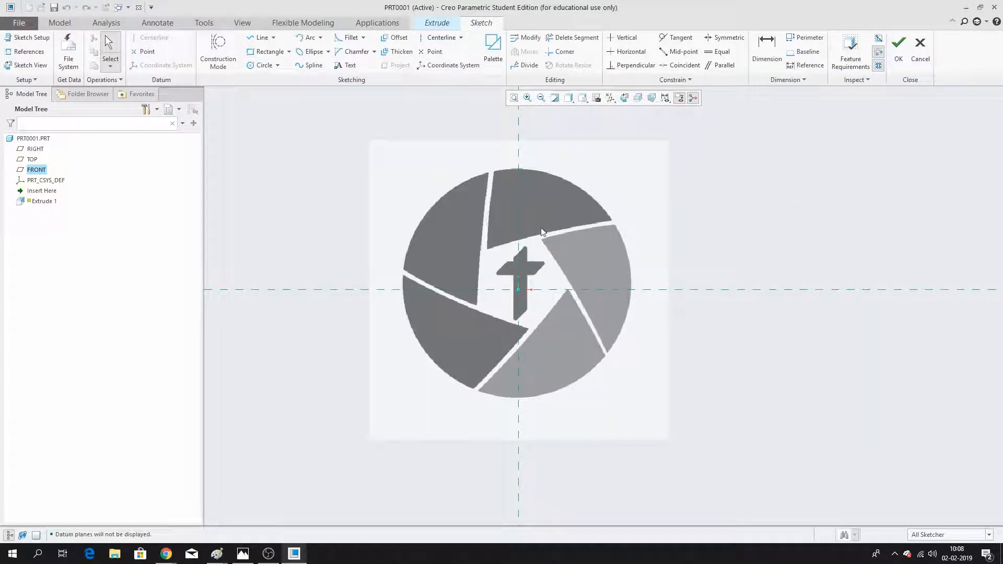
Delete the vertical and horizontal sketch reference lines crossing the logo.
{"action": "left_click", "coordinate": [517, 151]}
{"action": "key", "text": "Delete"}
{"action": "left_click", "coordinate": [700, 288]}
{"action": "right_click", "coordinate": [699, 290]}
{"action": "left_click", "coordinate": [721, 362]}
{"action": "scroll", "coordinate": [553, 306], "scroll_direction": "up", "scroll_amount": 2}
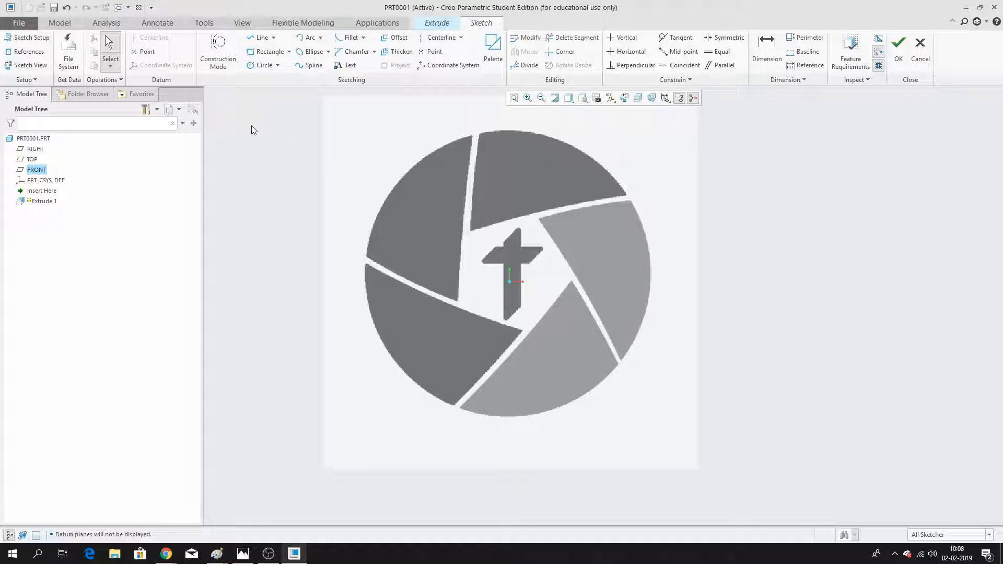
Draw a 3 Point circle through three points on the outer edge of the logo.
{"action": "left_click", "coordinate": [262, 65]}
{"action": "left_click", "coordinate": [277, 65]}
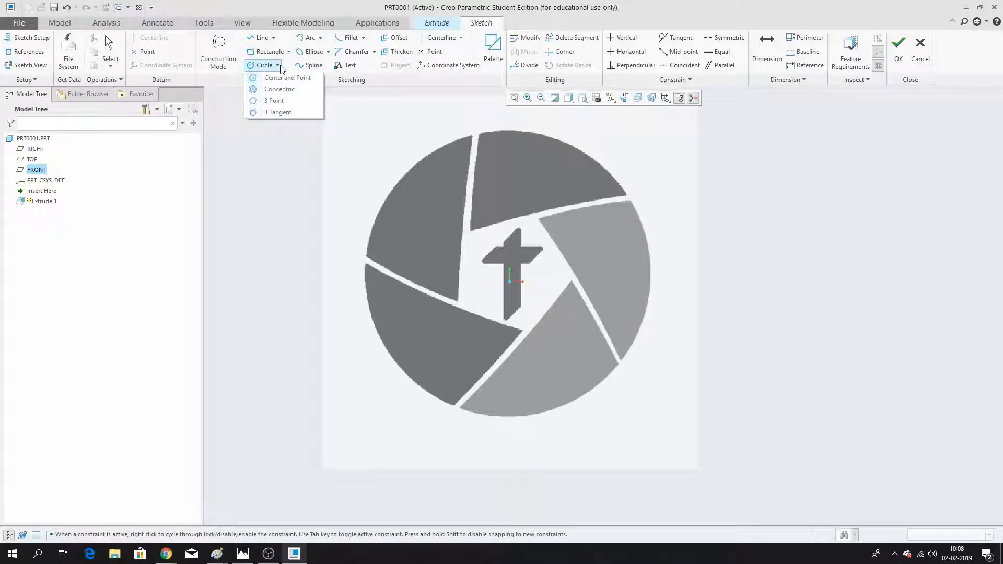
{"action": "left_click", "coordinate": [274, 100]}
{"action": "scroll", "coordinate": [450, 139], "scroll_direction": "down", "scroll_amount": 8}
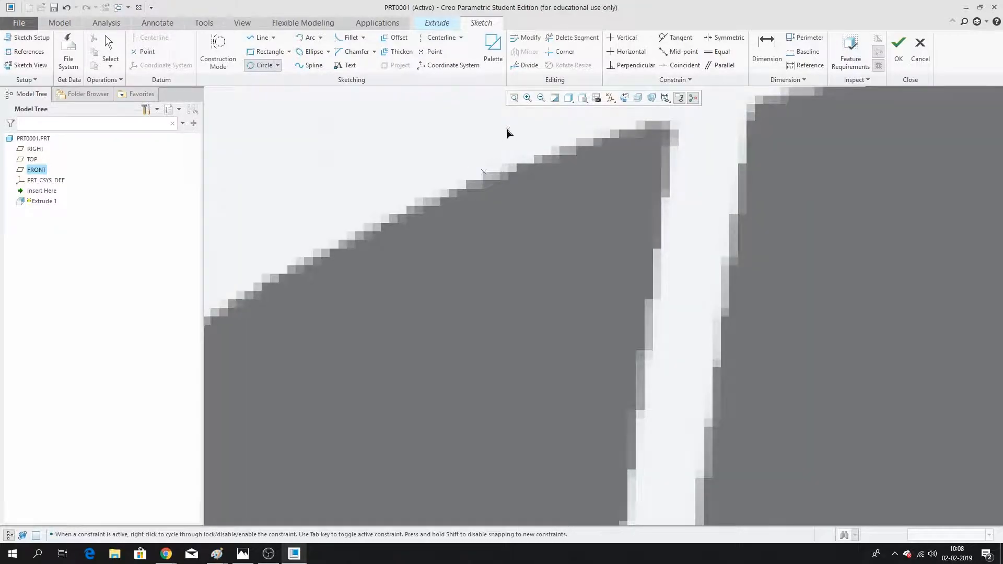
{"action": "scroll", "coordinate": [499, 134], "scroll_direction": "up", "scroll_amount": 7}
{"action": "scroll", "coordinate": [509, 277], "scroll_direction": "up", "scroll_amount": 2}
{"action": "scroll", "coordinate": [418, 331], "scroll_direction": "down", "scroll_amount": 8}
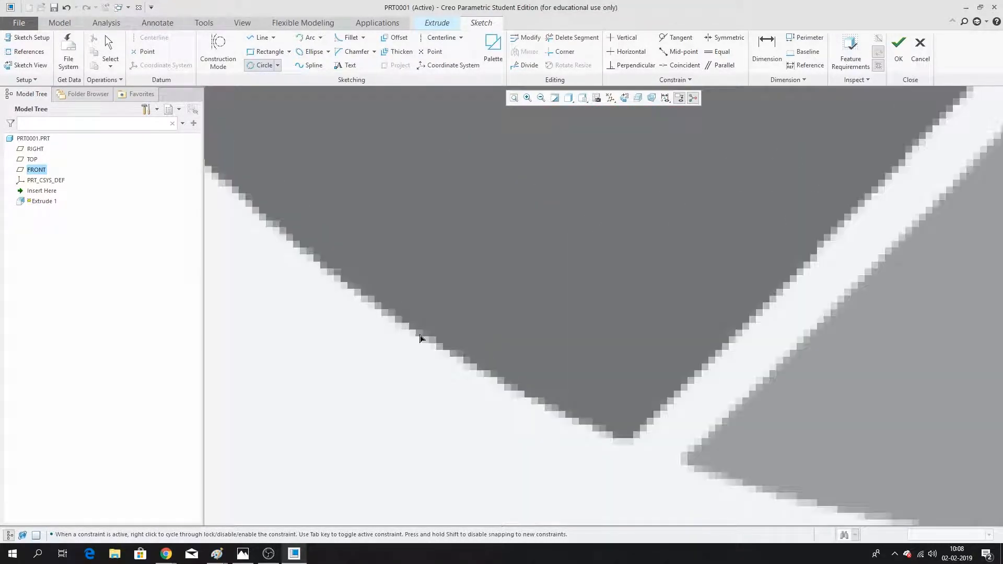
{"action": "scroll", "coordinate": [424, 346], "scroll_direction": "up", "scroll_amount": 8}
{"action": "scroll", "coordinate": [591, 275], "scroll_direction": "down", "scroll_amount": 4}
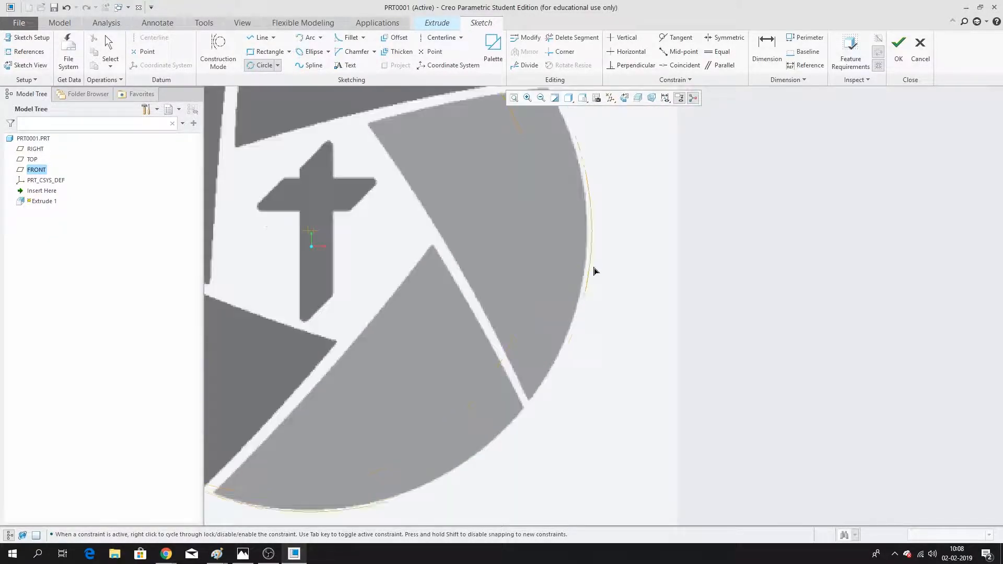
{"action": "scroll", "coordinate": [575, 258], "scroll_direction": "down", "scroll_amount": 4}
{"action": "scroll", "coordinate": [580, 255], "scroll_direction": "up", "scroll_amount": 2}
{"action": "scroll", "coordinate": [614, 229], "scroll_direction": "up", "scroll_amount": 5}
{"action": "middle_click", "coordinate": [633, 223]}
{"action": "scroll", "coordinate": [444, 340], "scroll_direction": "up", "scroll_amount": 2}
{"action": "scroll", "coordinate": [480, 304], "scroll_direction": "down", "scroll_amount": 2}
{"action": "scroll", "coordinate": [463, 303], "scroll_direction": "up", "scroll_amount": 3}
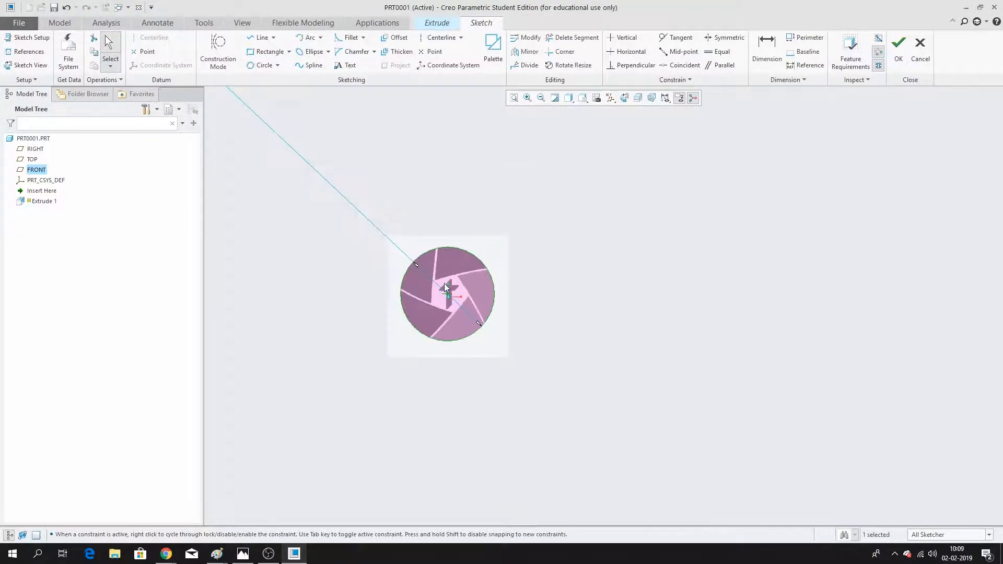
{"action": "scroll", "coordinate": [423, 292], "scroll_direction": "down", "scroll_amount": 3}
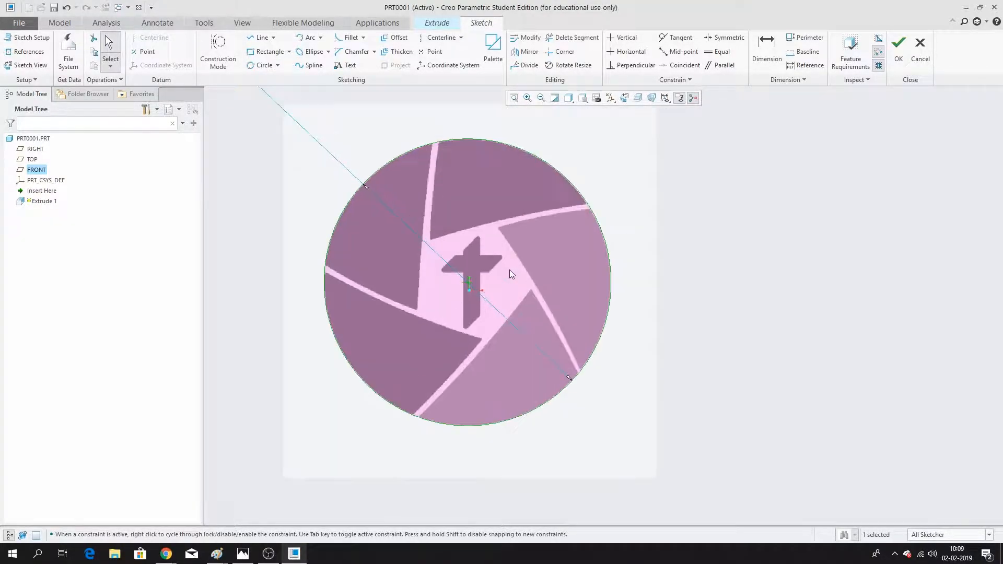
{"action": "scroll", "coordinate": [494, 243], "scroll_direction": "down", "scroll_amount": 1}
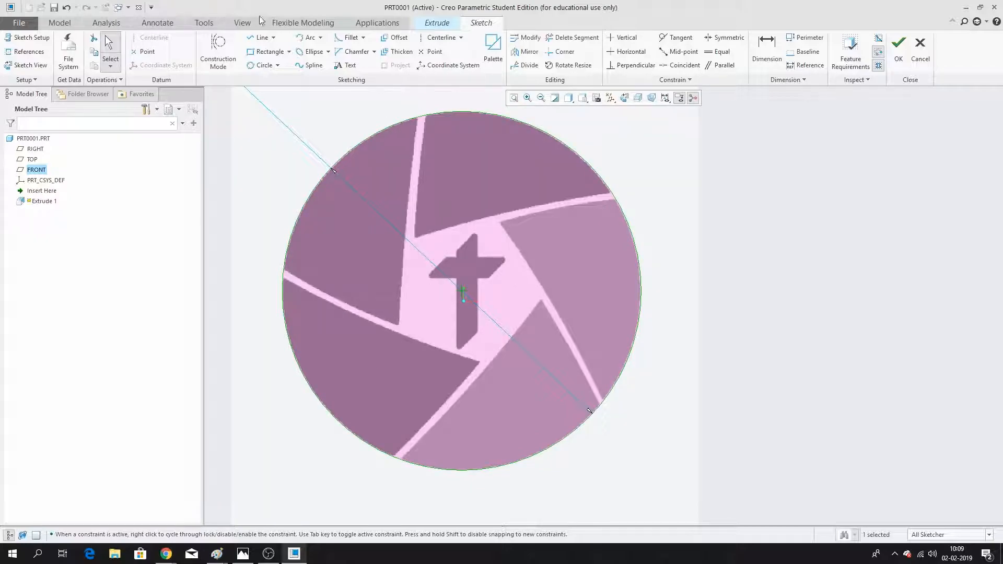
Insert a 5-Sided Pentagon from the sketcher palette and place its centre at the centre of the circle.
{"action": "left_click", "coordinate": [493, 50]}
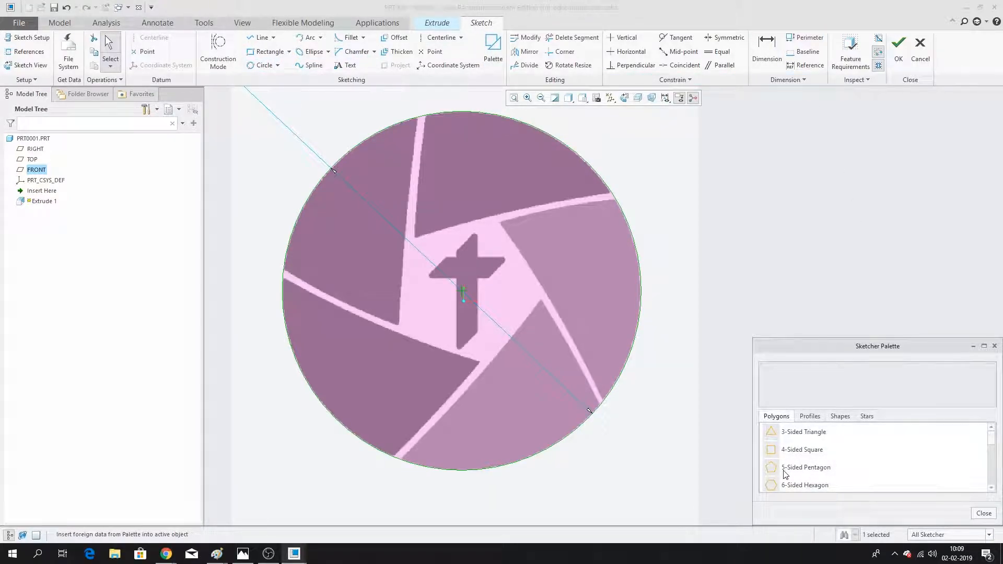
{"action": "double_click", "coordinate": [786, 468]}
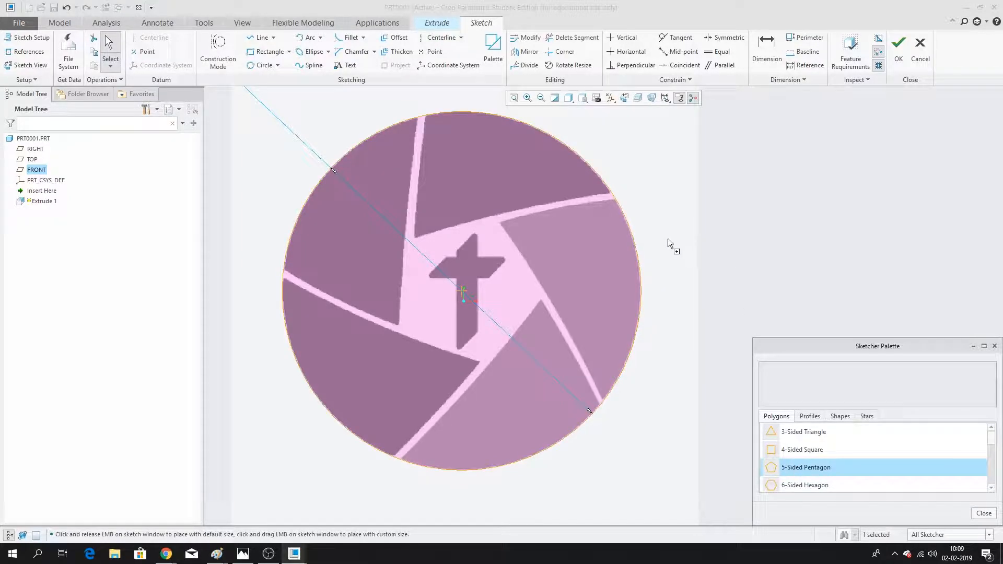
{"action": "left_click", "coordinate": [668, 239]}
{"action": "left_click_drag", "start_coordinate": [668, 240], "coordinate": [463, 292]}
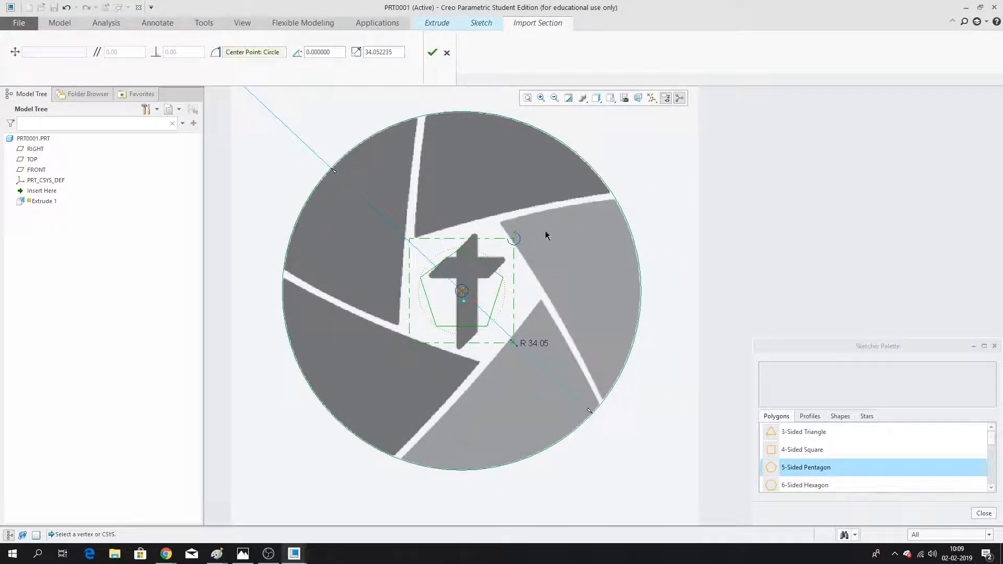
Rotate the pentagon to match the logo's inner opening, setting its rotation angle to -20.
{"action": "left_click_drag", "start_coordinate": [513, 245], "coordinate": [525, 261]}
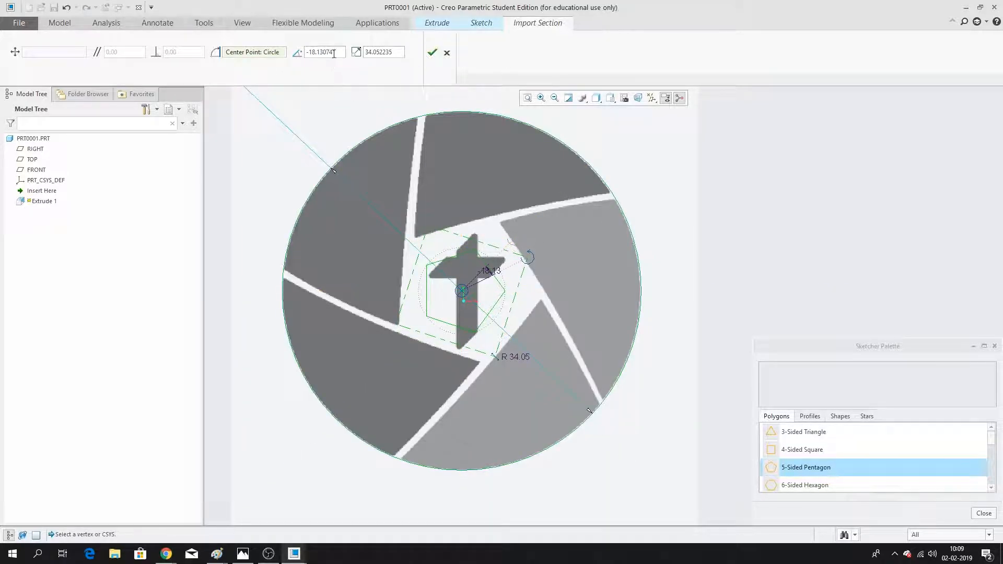
{"action": "left_click_drag", "start_coordinate": [340, 53], "coordinate": [298, 56]}
{"action": "type", "text": "-20"}
{"action": "key", "text": "Return"}
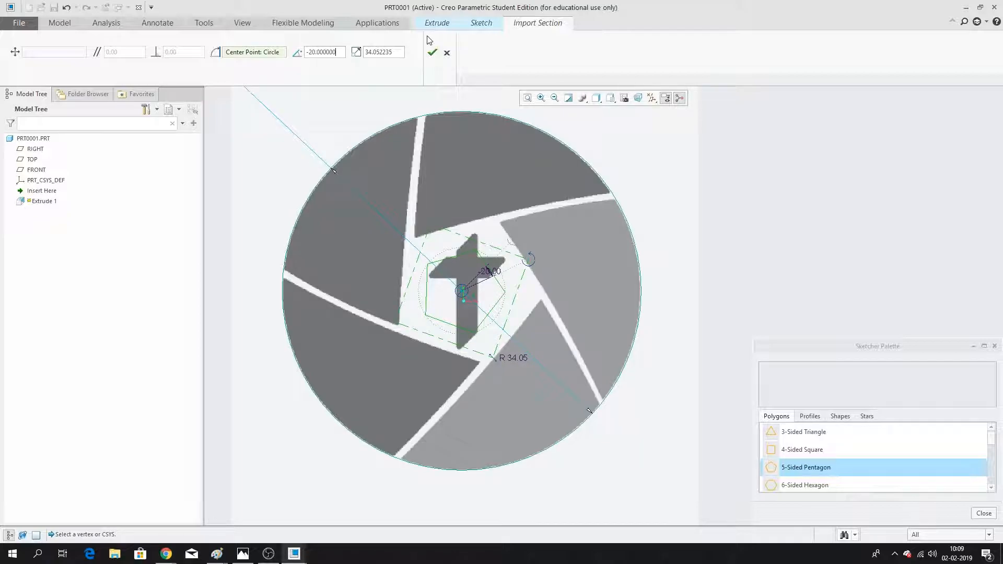
Try scaling factors of 40 and 70 for the pentagon.
{"action": "left_click_drag", "start_coordinate": [395, 49], "coordinate": [357, 49]}
{"action": "type", "text": "40"}
{"action": "key", "text": "Return"}
{"action": "left_click_drag", "start_coordinate": [395, 53], "coordinate": [316, 37]}
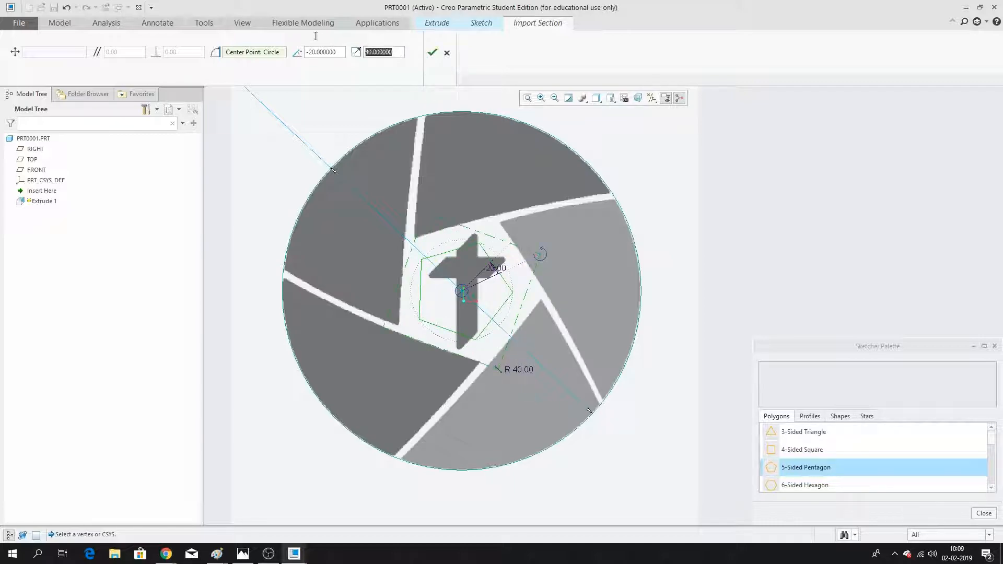
{"action": "type", "text": "70"}
{"action": "key", "text": "Return"}
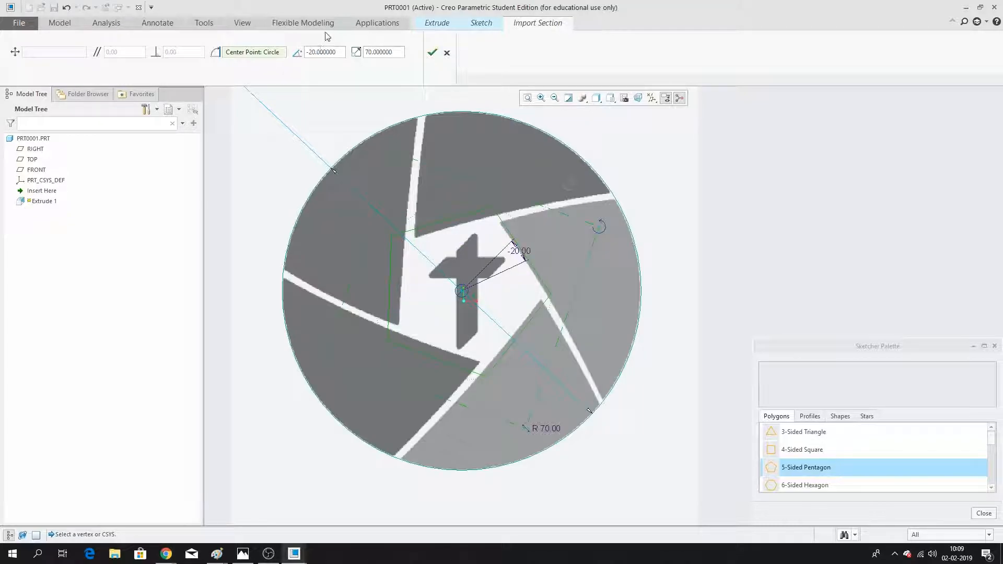
Set the pentagon's scaling factor to 60 and accept the placement.
{"action": "left_click_drag", "start_coordinate": [394, 51], "coordinate": [352, 46]}
{"action": "type", "text": "6"}
{"action": "key", "text": "Return"}
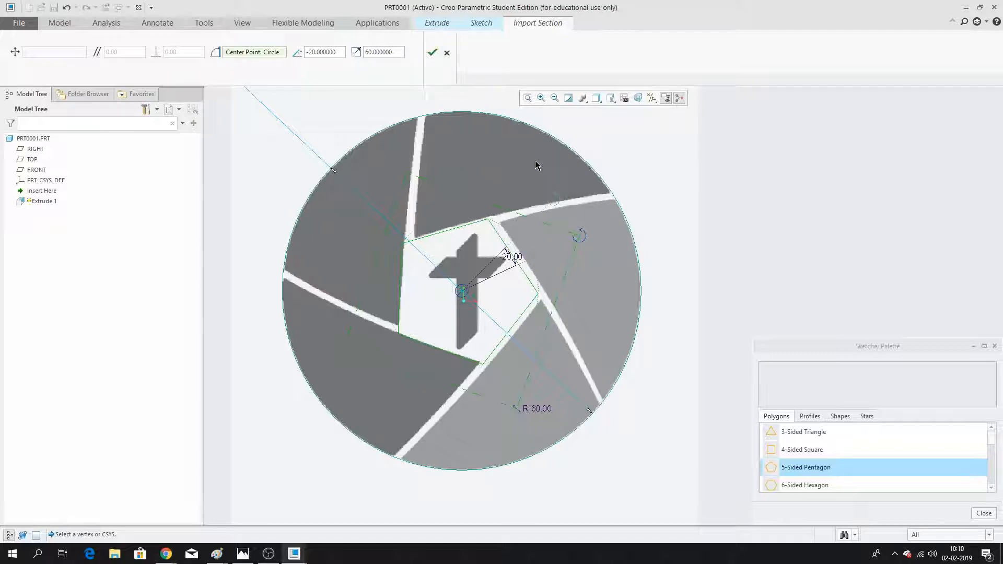
{"action": "left_click", "coordinate": [433, 52]}
Lock the pentagon's side length dimension and its three position dimensions.
{"action": "scroll", "coordinate": [497, 293], "scroll_direction": "down", "scroll_amount": 3}
{"action": "scroll", "coordinate": [505, 274], "scroll_direction": "up", "scroll_amount": 4}
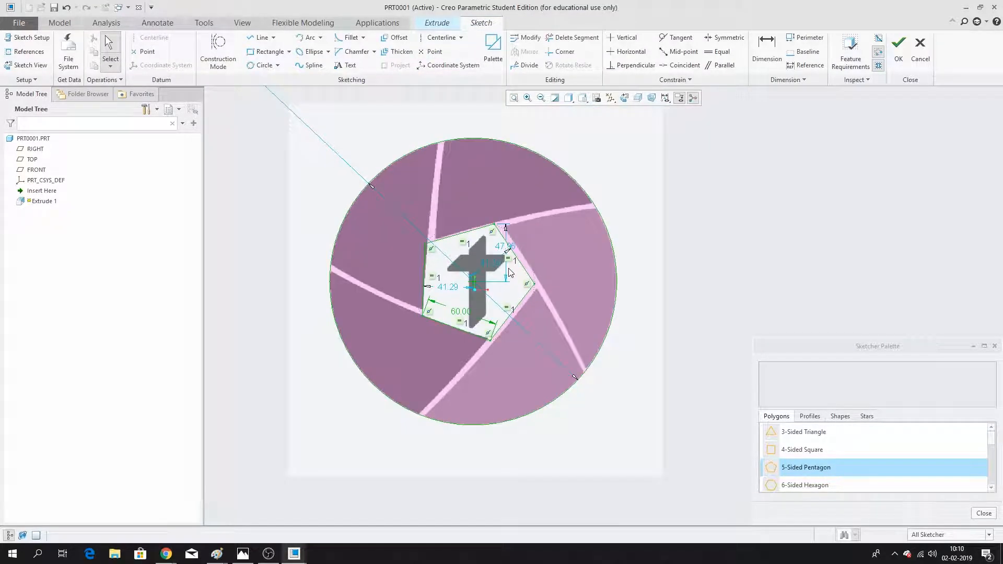
{"action": "scroll", "coordinate": [474, 296], "scroll_direction": "down", "scroll_amount": 2}
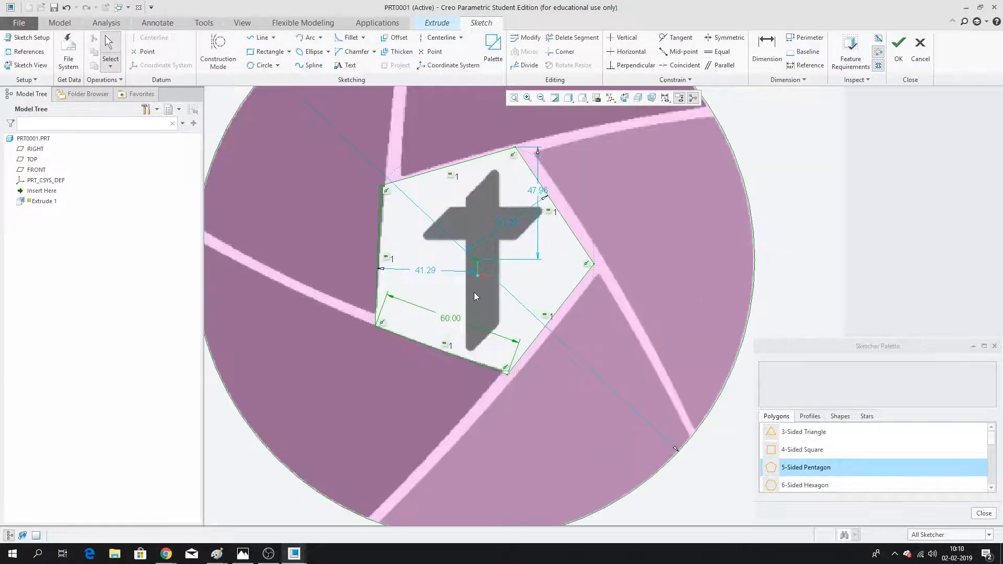
{"action": "double_click", "coordinate": [505, 225]}
{"action": "left_click", "coordinate": [436, 271]}
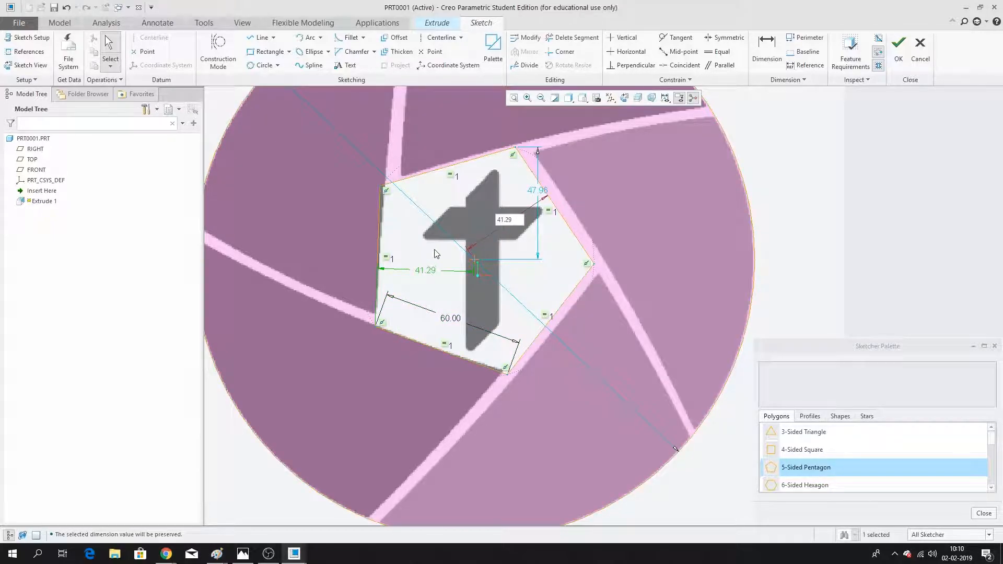
{"action": "left_click", "coordinate": [443, 321]}
{"action": "left_click", "coordinate": [461, 245]}
{"action": "left_click", "coordinate": [427, 269]}
{"action": "double_click", "coordinate": [430, 271]}
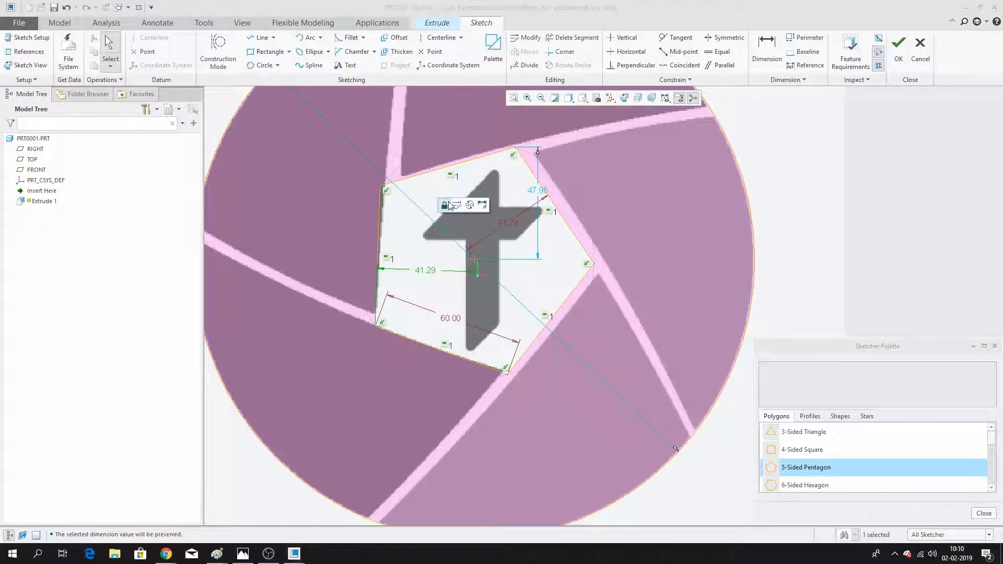
{"action": "key", "text": "Return"}
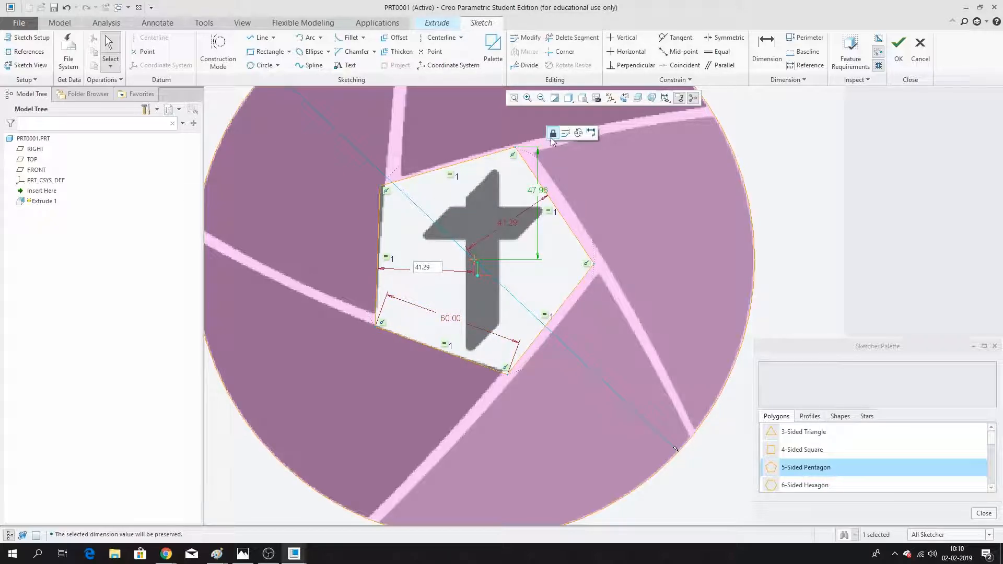
{"action": "scroll", "coordinate": [522, 219], "scroll_direction": "down", "scroll_amount": 2}
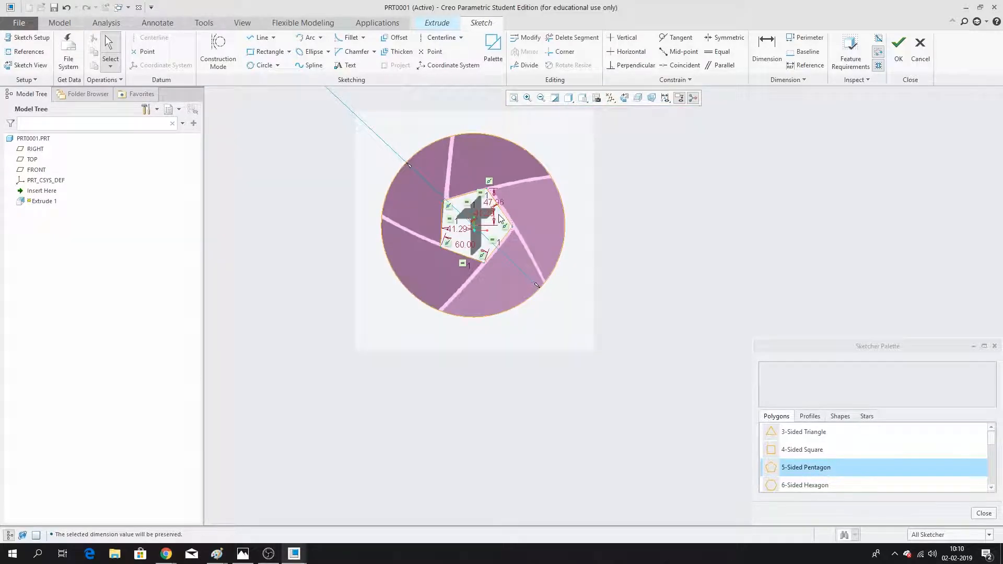
Turn on the display of datum planes and try to add the RIGHT plane as a sketch reference.
{"action": "left_click", "coordinate": [899, 45]}
{"action": "left_click", "coordinate": [507, 300]}
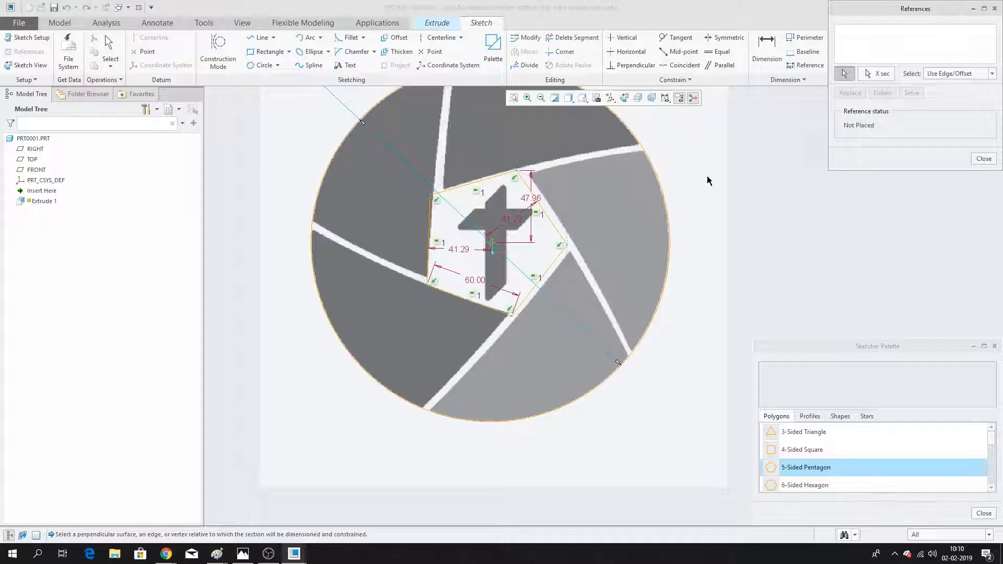
{"action": "scroll", "coordinate": [477, 247], "scroll_direction": "down", "scroll_amount": 3}
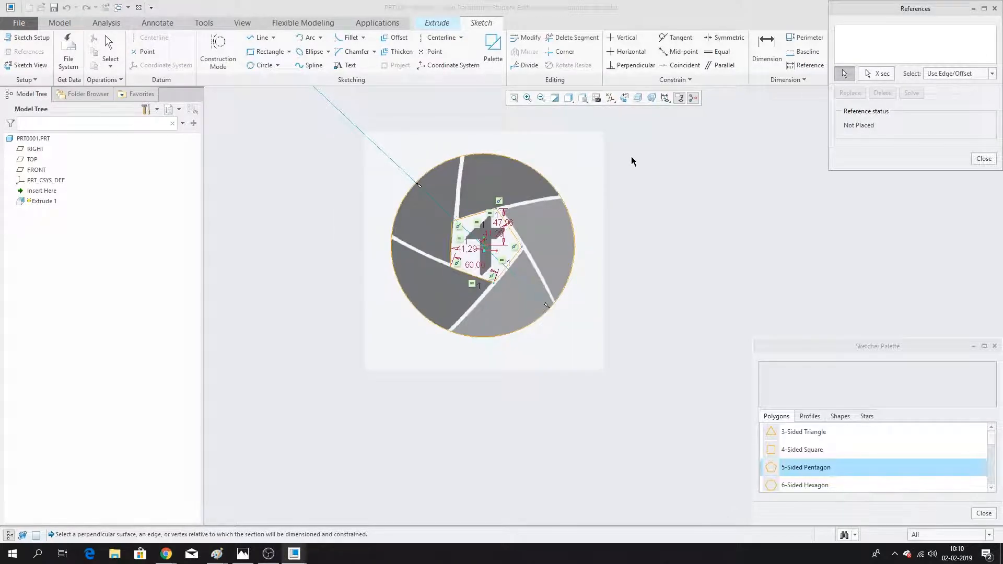
{"action": "left_click", "coordinate": [610, 98]}
{"action": "left_click", "coordinate": [632, 156]}
{"action": "left_click", "coordinate": [484, 150]}
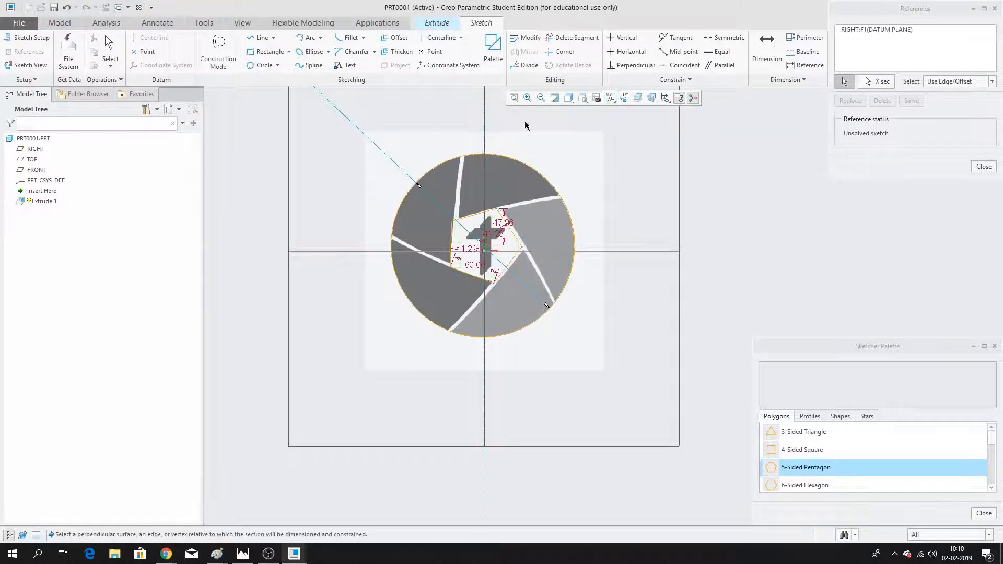
{"action": "left_click", "coordinate": [984, 166]}
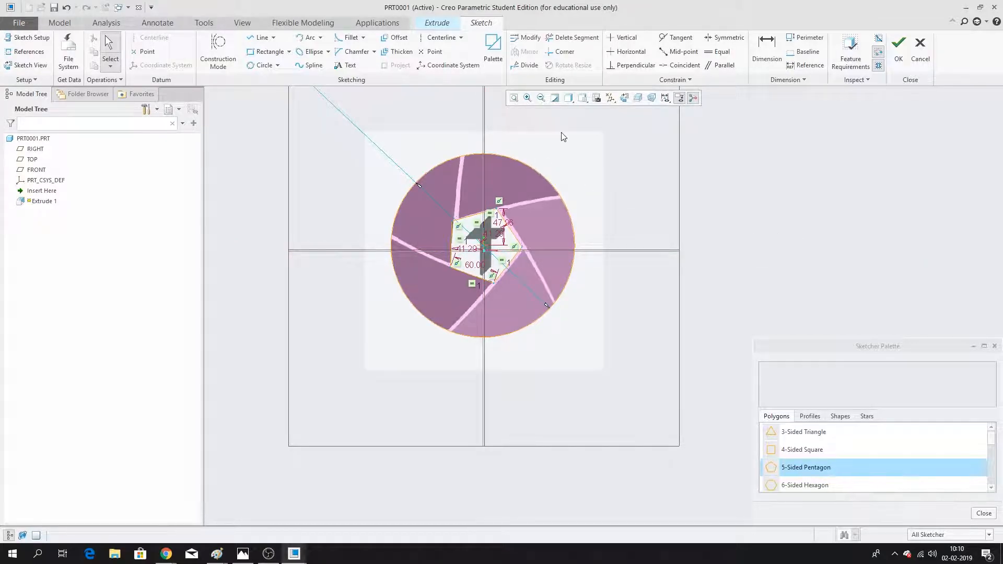
Add the RIGHT and TOP datum planes as references for the sketch.
{"action": "left_click", "coordinate": [24, 51]}
{"action": "left_click", "coordinate": [483, 103]}
{"action": "left_click", "coordinate": [647, 251]}
{"action": "left_click", "coordinate": [984, 166]}
Finish the sketch and extrude the circle with its pentagonal opening to a depth of 2.
{"action": "left_click", "coordinate": [897, 50]}
{"action": "left_click_drag", "start_coordinate": [63, 51], "coordinate": [105, 47]}
{"action": "type", "text": "2"}
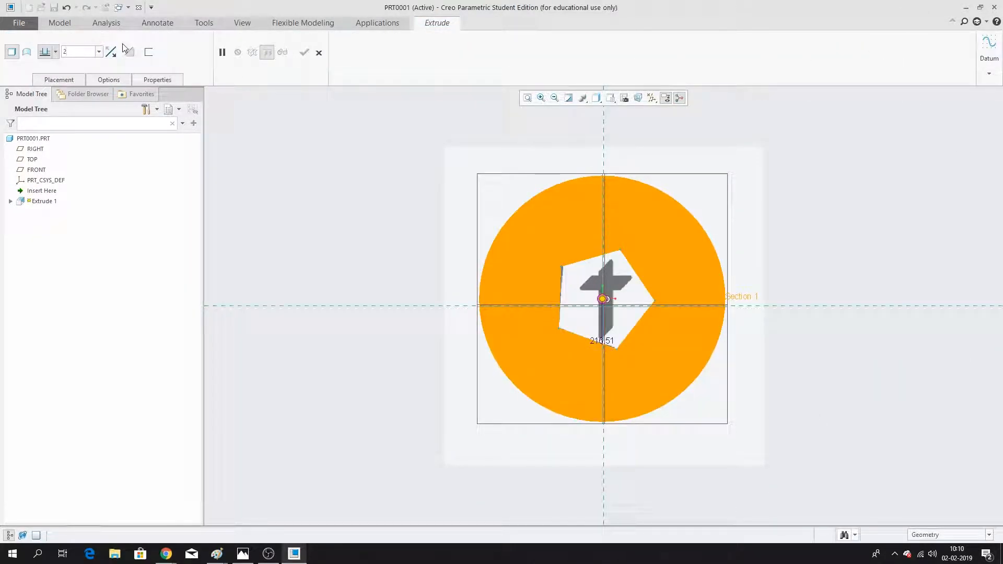
{"action": "key", "text": "Return"}
{"action": "left_click", "coordinate": [304, 52]}
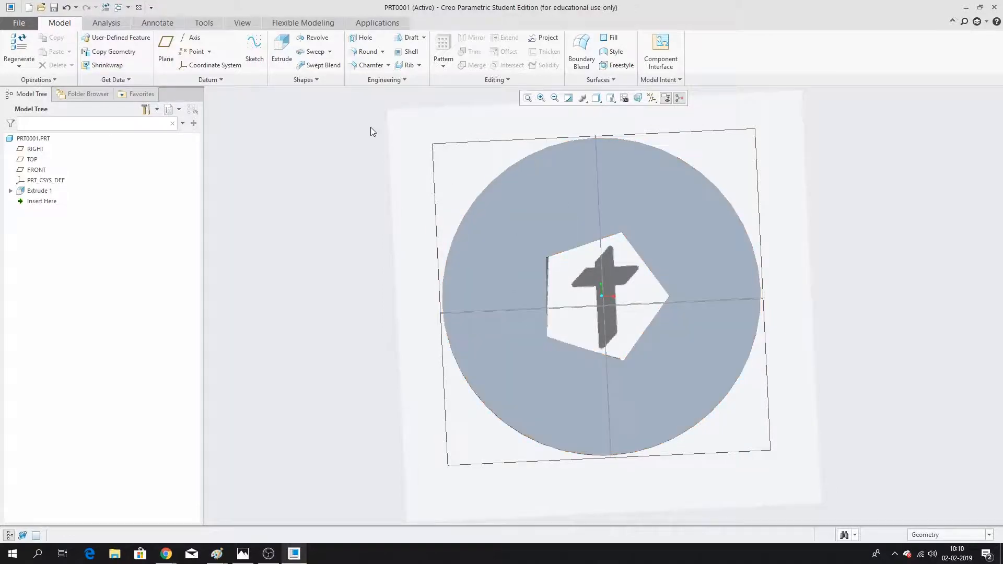
Start a second Extrude feature and open its sketch on the front face of the disc.
{"action": "left_click", "coordinate": [540, 190]}
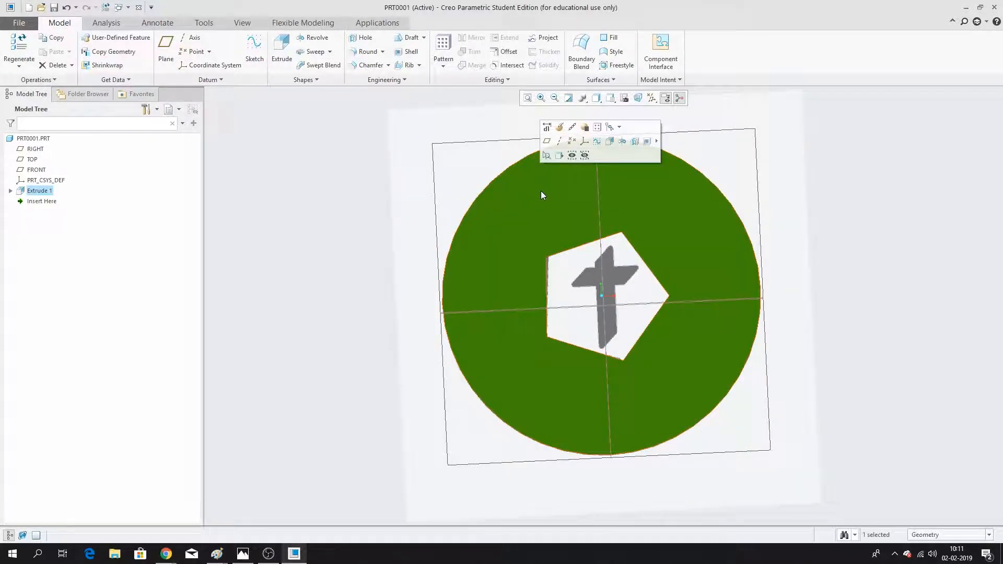
{"action": "left_click", "coordinate": [555, 161]}
{"action": "left_click", "coordinate": [382, 189]}
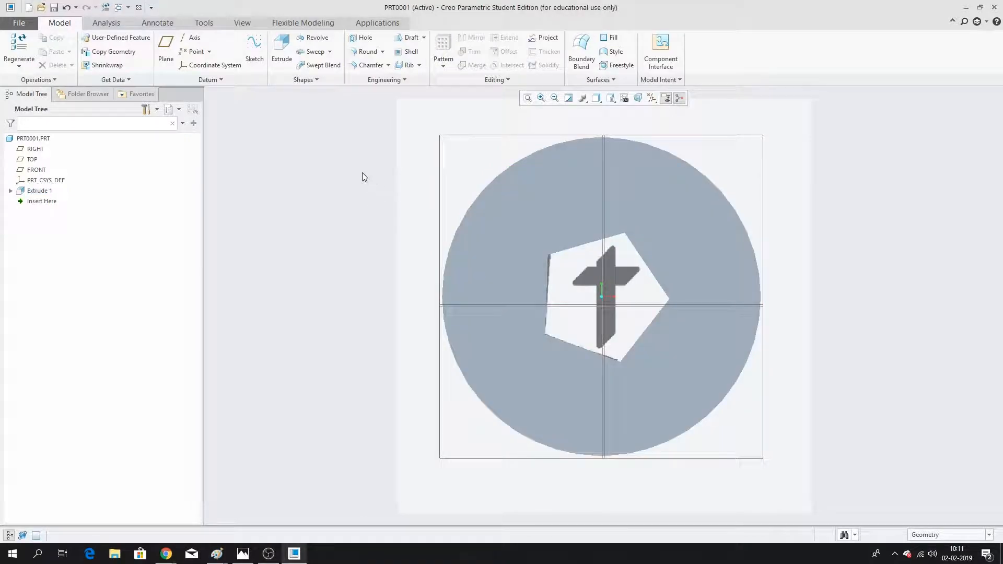
{"action": "scroll", "coordinate": [731, 336], "scroll_direction": "down", "scroll_amount": 3}
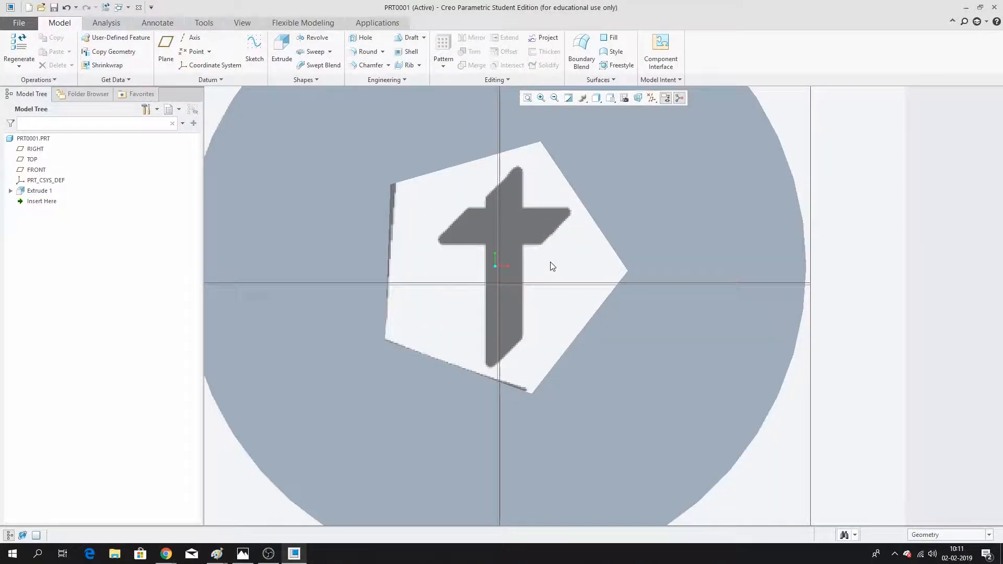
{"action": "scroll", "coordinate": [552, 267], "scroll_direction": "up", "scroll_amount": 2}
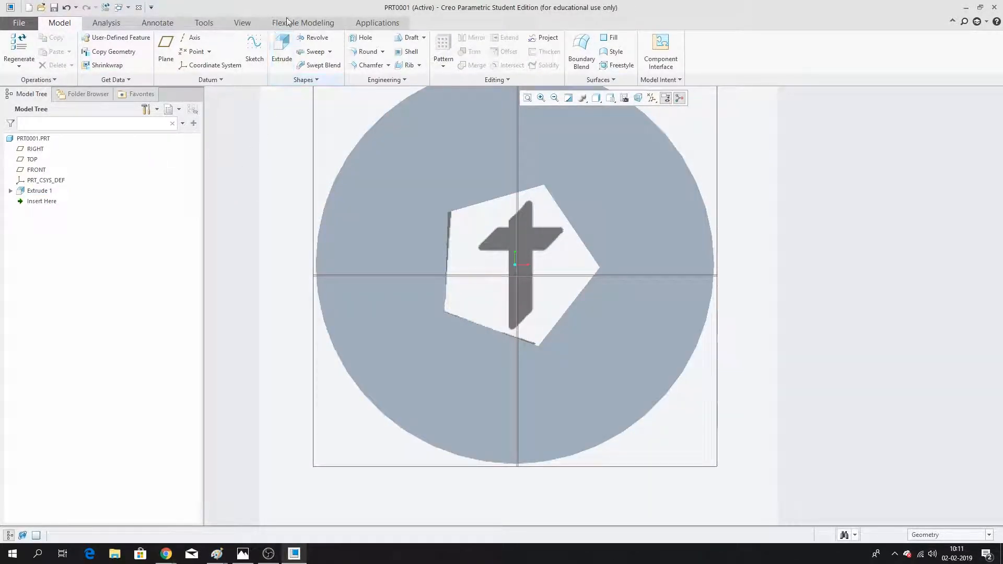
{"action": "left_click", "coordinate": [281, 53]}
{"action": "left_click", "coordinate": [385, 219]}
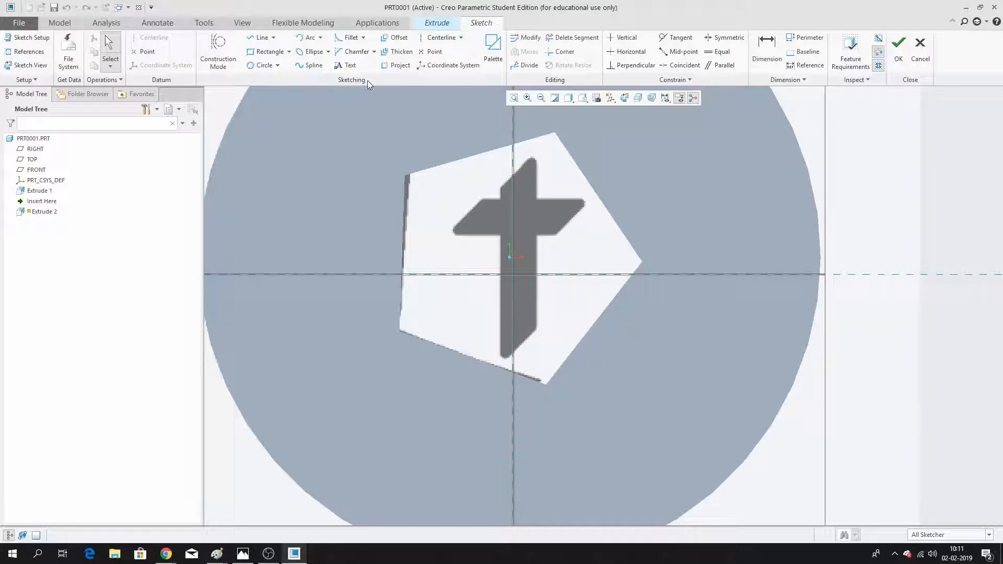
Draw a line along the slanted edge at the top of the cross, from its tip down to the vertical edge.
{"action": "left_click", "coordinate": [259, 38]}
{"action": "scroll", "coordinate": [534, 165], "scroll_direction": "up", "scroll_amount": 10}
{"action": "scroll", "coordinate": [534, 166], "scroll_direction": "down", "scroll_amount": 3}
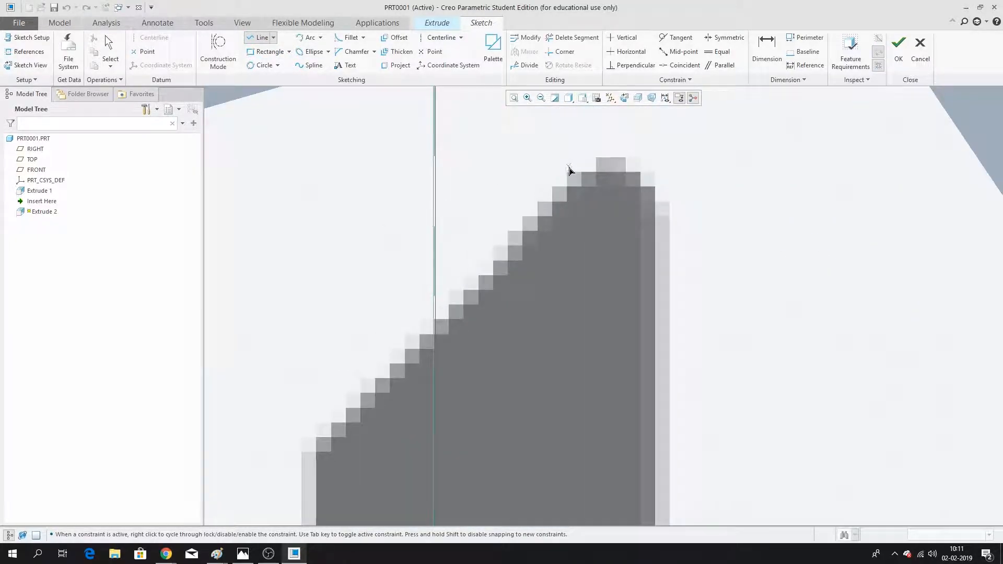
{"action": "left_click", "coordinate": [566, 171]}
{"action": "scroll", "coordinate": [566, 170], "scroll_direction": "up", "scroll_amount": 3}
{"action": "scroll", "coordinate": [493, 239], "scroll_direction": "up", "scroll_amount": 3}
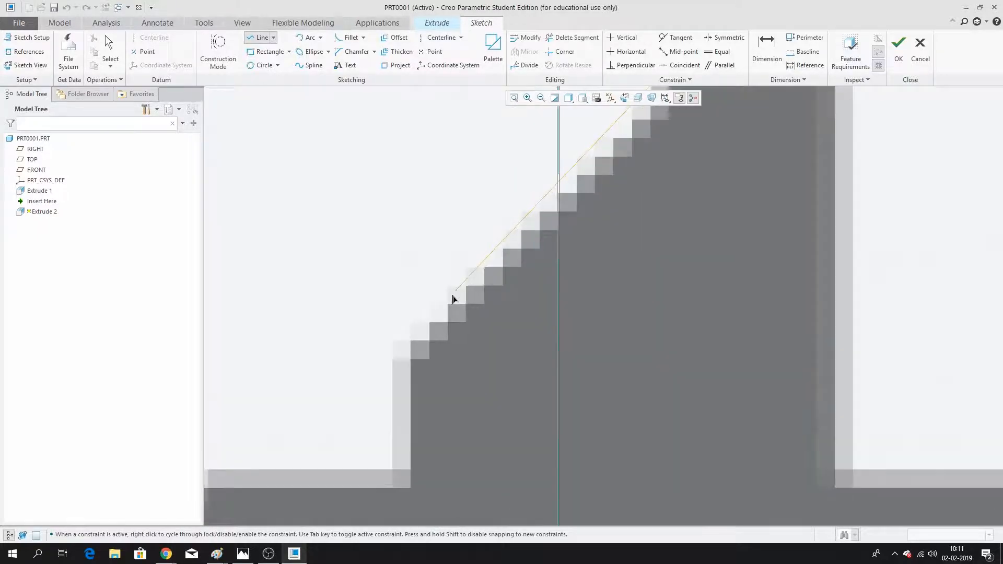
{"action": "scroll", "coordinate": [413, 326], "scroll_direction": "down", "scroll_amount": 3}
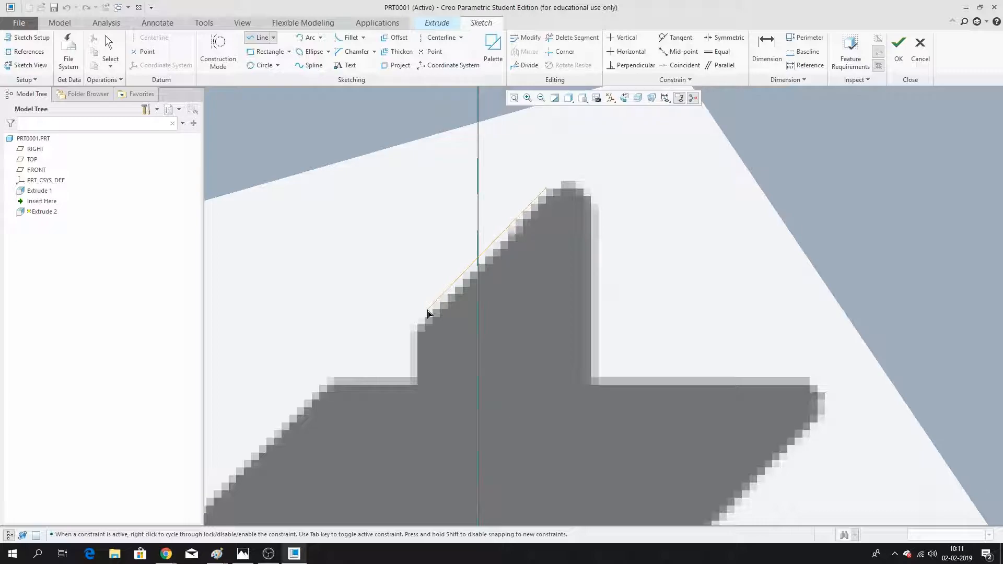
{"action": "scroll", "coordinate": [415, 327], "scroll_direction": "up", "scroll_amount": 4}
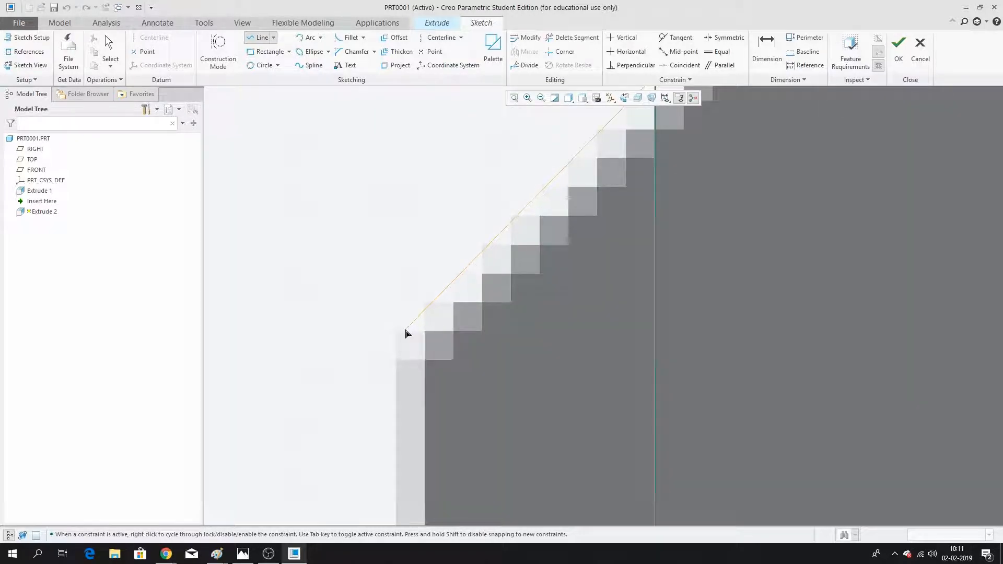
{"action": "left_click", "coordinate": [398, 343]}
{"action": "scroll", "coordinate": [452, 230], "scroll_direction": "down", "scroll_amount": 4}
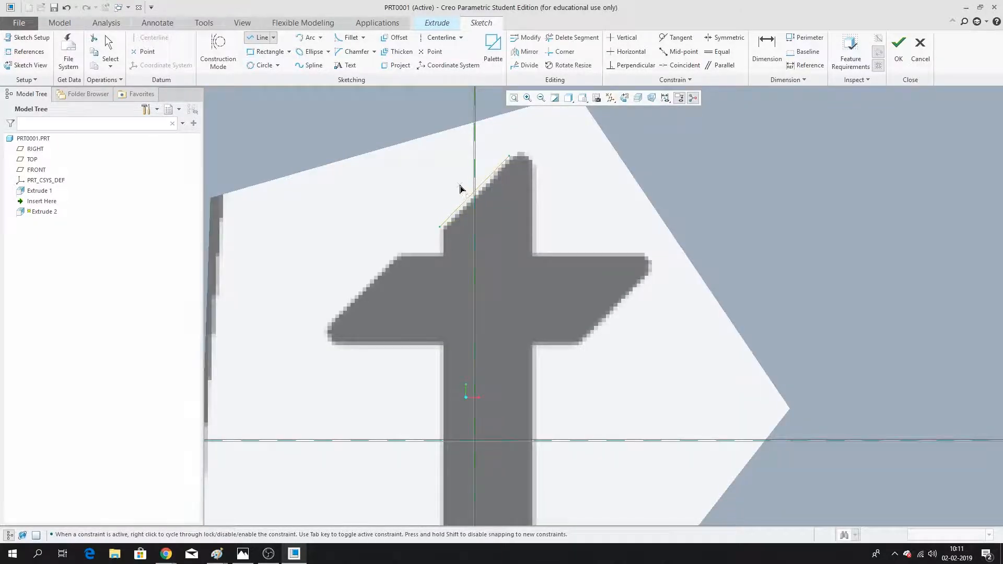
Draw a vertical line about 7.9 long on the left edge of the cross's lower stem.
{"action": "scroll", "coordinate": [441, 308], "scroll_direction": "down", "scroll_amount": 3}
{"action": "scroll", "coordinate": [468, 283], "scroll_direction": "up", "scroll_amount": 8}
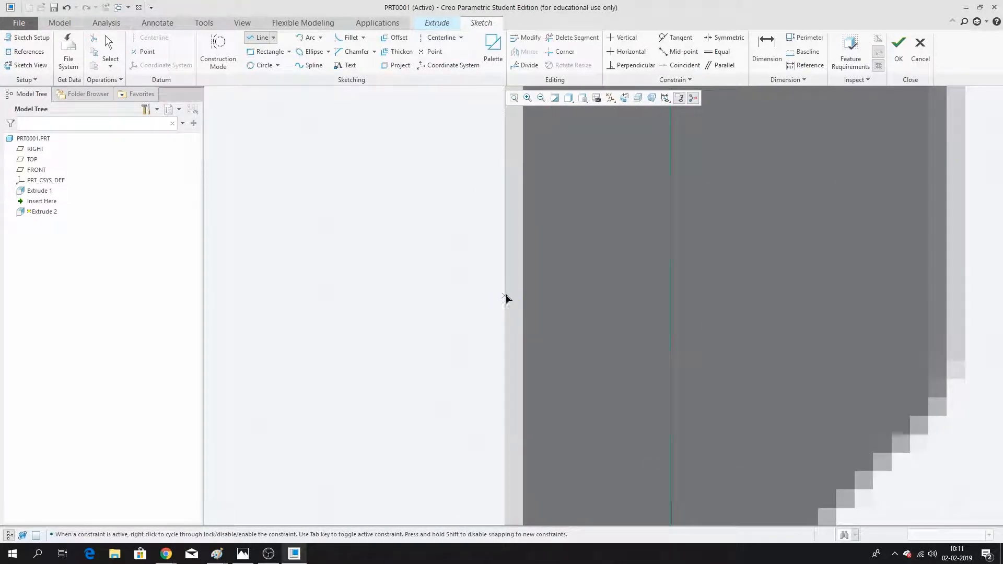
{"action": "scroll", "coordinate": [506, 301], "scroll_direction": "down", "scroll_amount": 3}
{"action": "scroll", "coordinate": [515, 197], "scroll_direction": "down", "scroll_amount": 3}
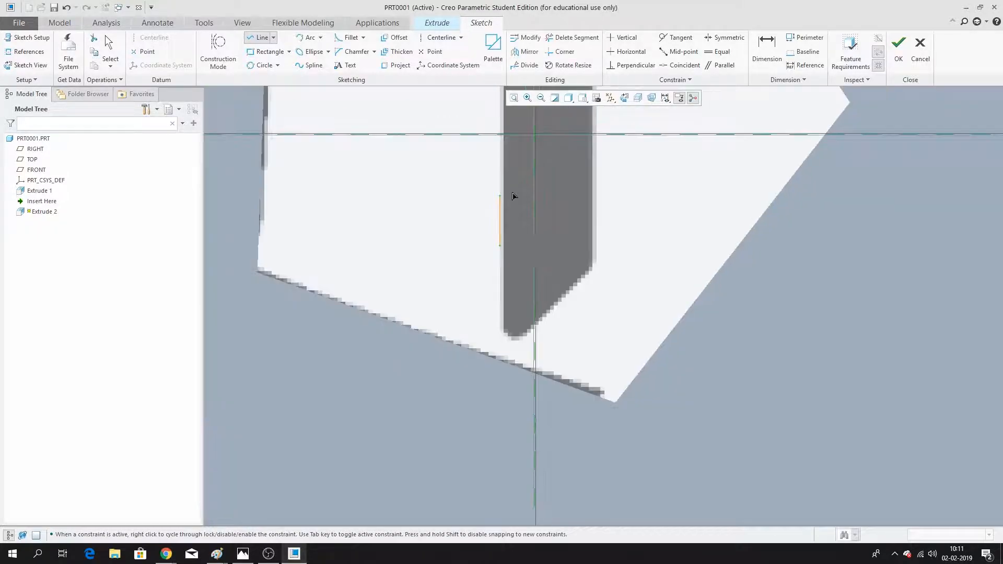
Draw a short line along the slanted bottom edge of the cross, parallel to the line on its slanted top edge.
{"action": "scroll", "coordinate": [543, 308], "scroll_direction": "up", "scroll_amount": 5}
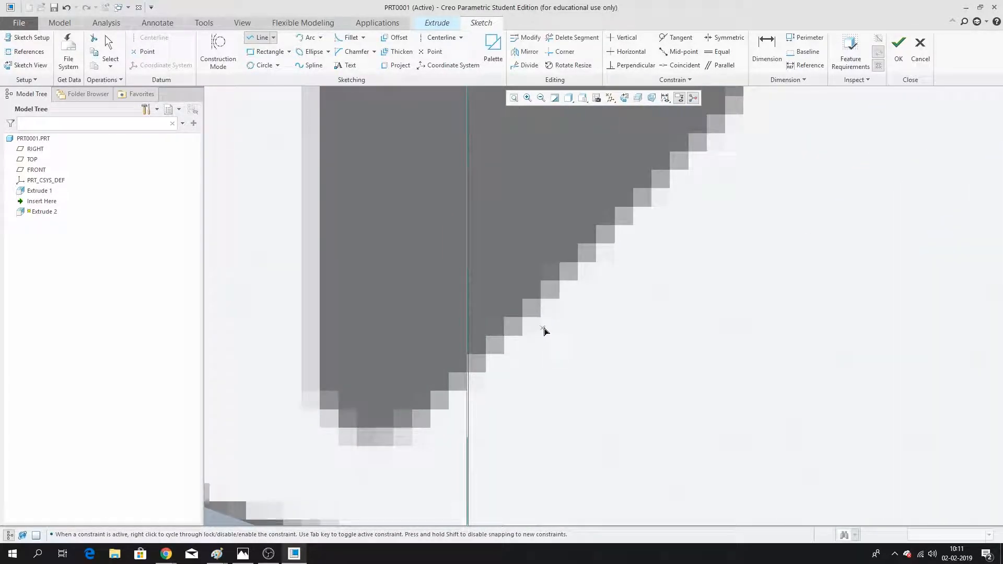
{"action": "left_click", "coordinate": [522, 336]}
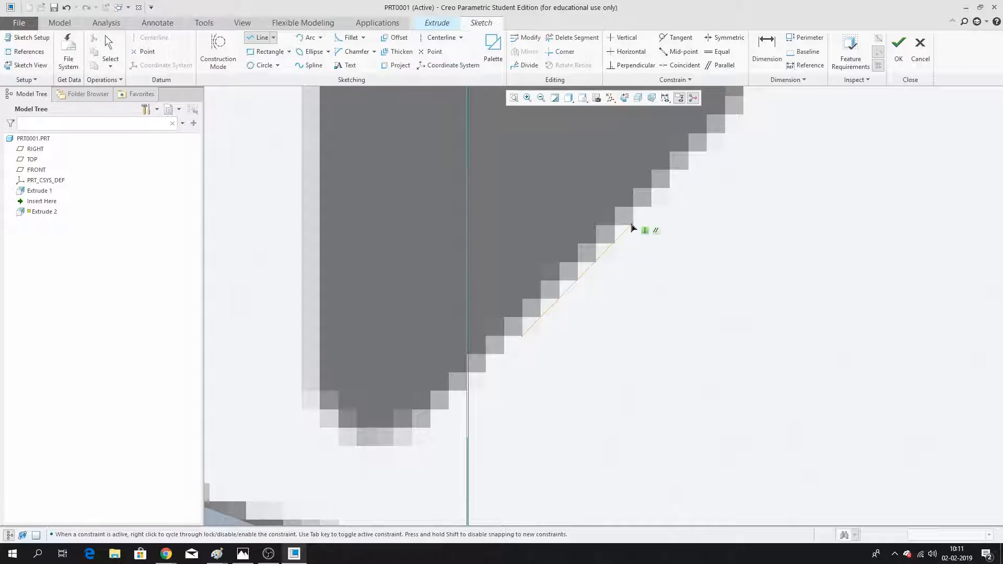
{"action": "left_click", "coordinate": [633, 222]}
{"action": "middle_click", "coordinate": [674, 241]}
{"action": "scroll", "coordinate": [570, 223], "scroll_direction": "up", "scroll_amount": 5}
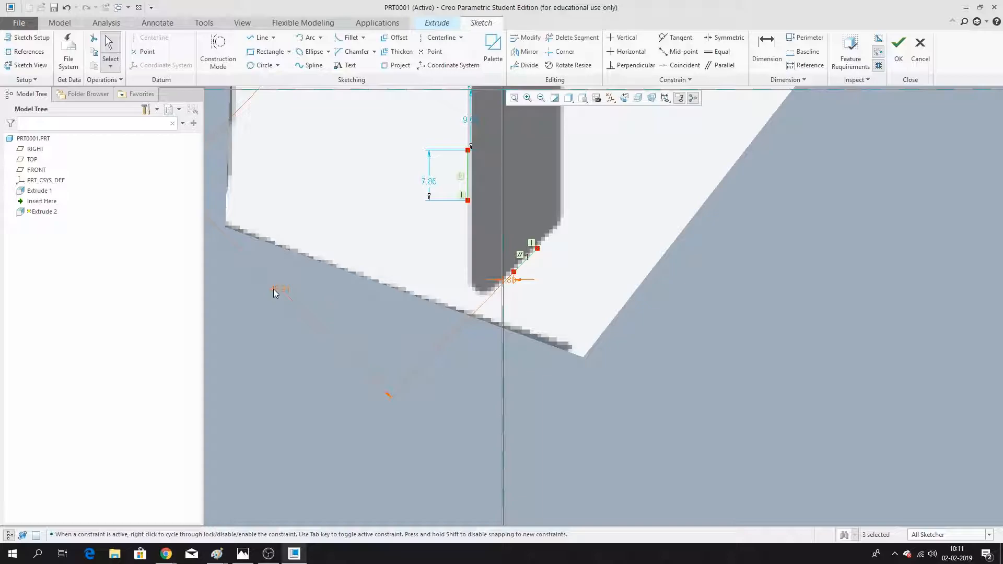
{"action": "scroll", "coordinate": [485, 266], "scroll_direction": "up", "scroll_amount": 4}
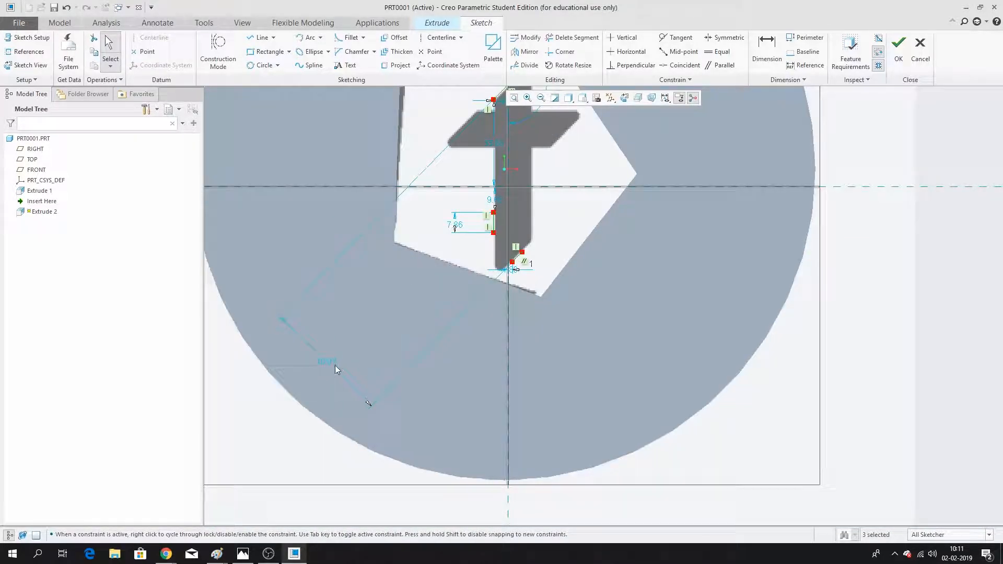
{"action": "left_click", "coordinate": [331, 362]}
{"action": "scroll", "coordinate": [540, 239], "scroll_direction": "down", "scroll_amount": 2}
{"action": "left_click", "coordinate": [571, 196]}
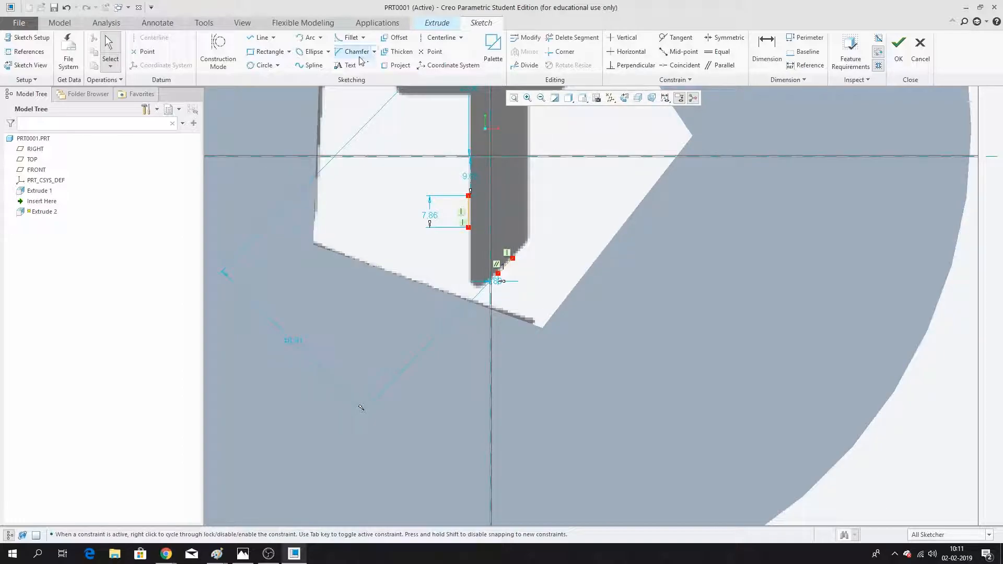
{"action": "scroll", "coordinate": [495, 259], "scroll_direction": "down", "scroll_amount": 3}
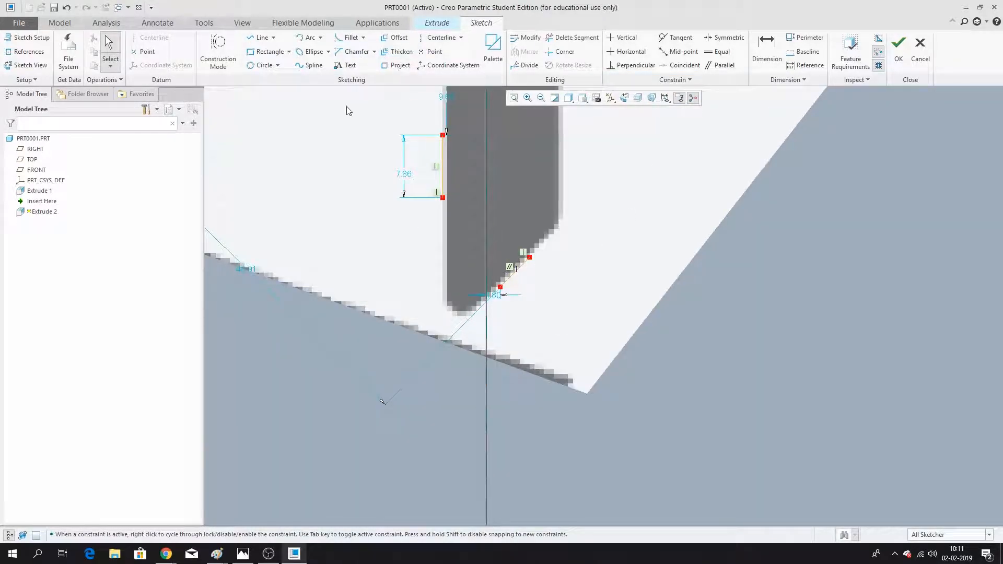
{"action": "scroll", "coordinate": [360, 234], "scroll_direction": "up", "scroll_amount": 3}
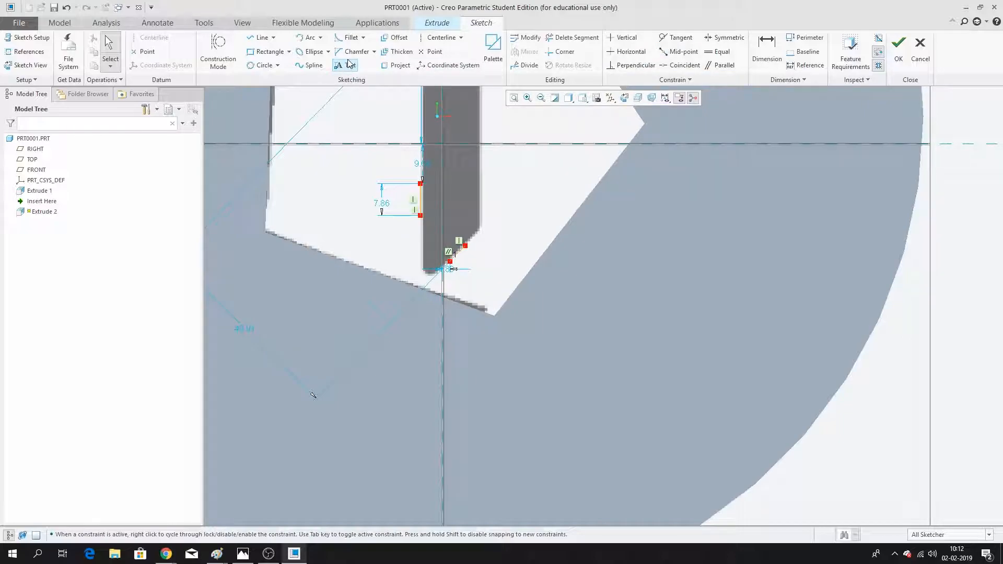
Dimension the angle between the slanted line at the cross's bottom end and the horizontal reference as 135 degrees.
{"action": "left_click", "coordinate": [461, 253]}
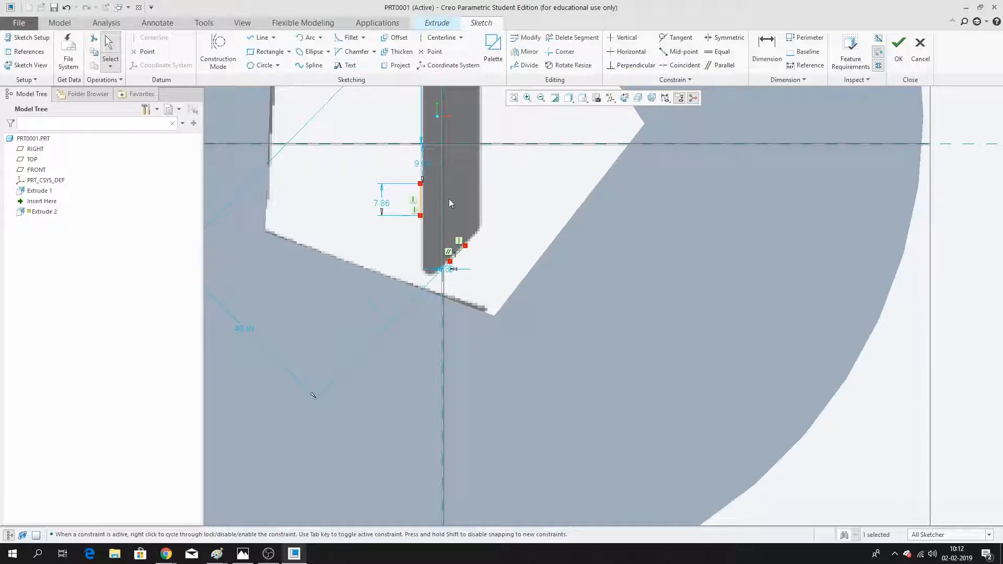
{"action": "left_click", "coordinate": [384, 146], "text": "ctrl"}
{"action": "left_click", "coordinate": [394, 103]}
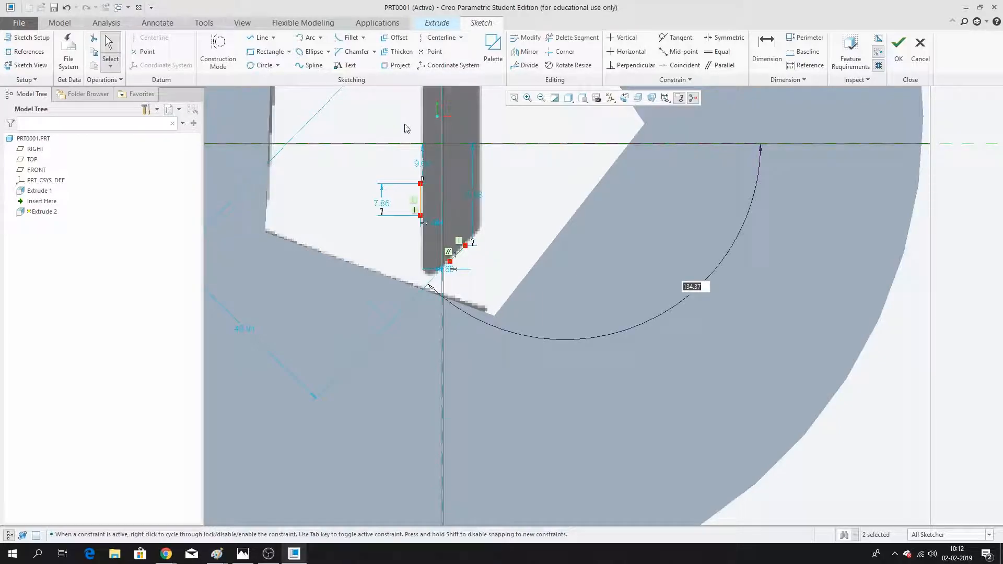
{"action": "type", "text": "135"}
{"action": "key", "text": "Return"}
Draw a vertical line about 4.4 long on the right edge of the cross's lower stem.
{"action": "scroll", "coordinate": [471, 258], "scroll_direction": "up", "scroll_amount": 5}
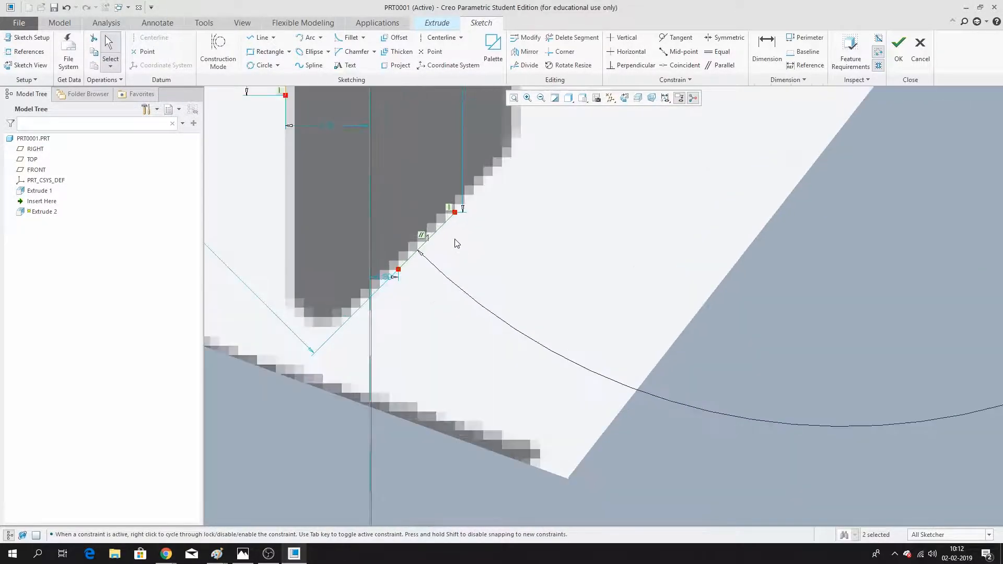
{"action": "scroll", "coordinate": [456, 293], "scroll_direction": "down", "scroll_amount": 3}
{"action": "scroll", "coordinate": [479, 268], "scroll_direction": "up", "scroll_amount": 2}
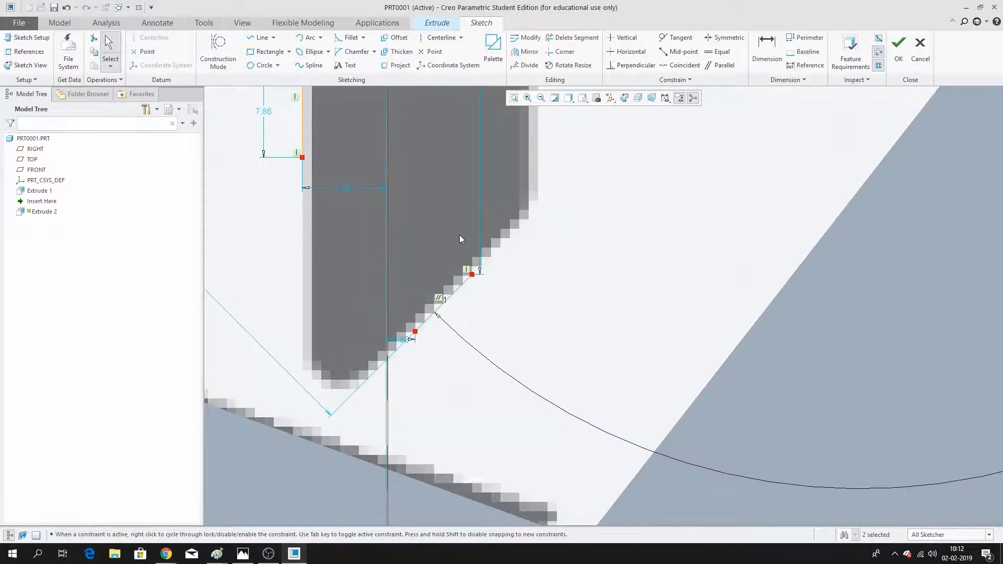
{"action": "scroll", "coordinate": [454, 230], "scroll_direction": "down", "scroll_amount": 4}
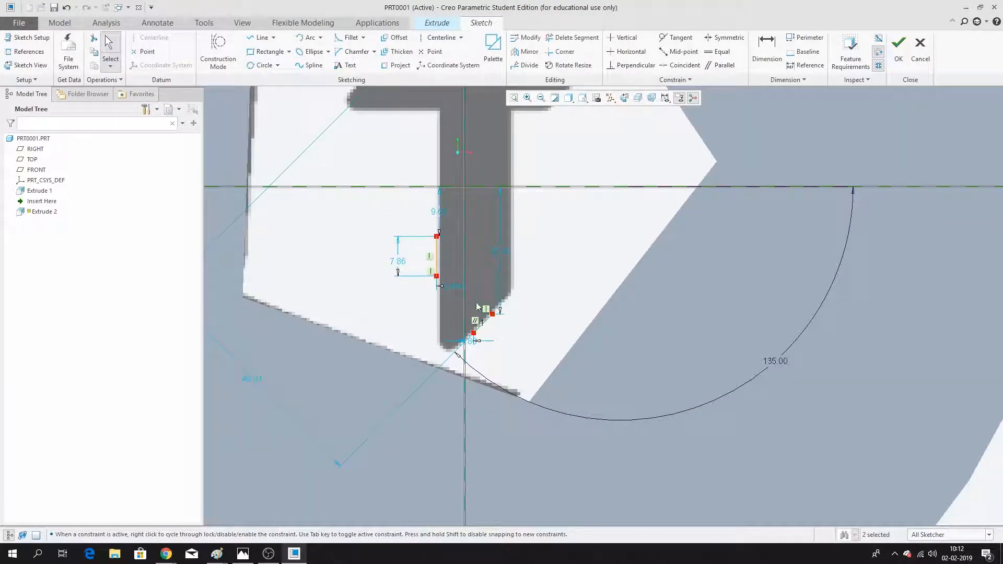
{"action": "left_click", "coordinate": [259, 37]}
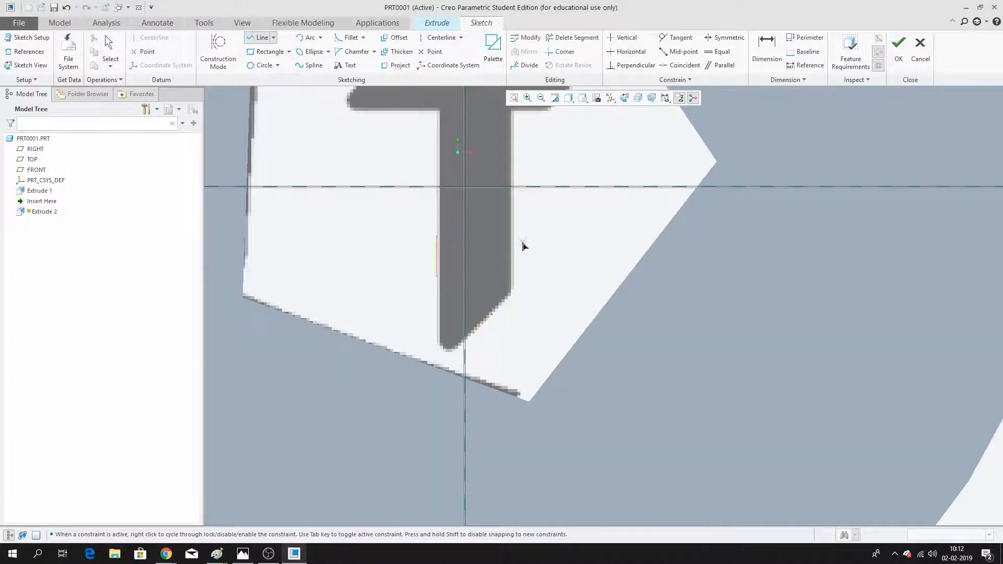
{"action": "scroll", "coordinate": [522, 245], "scroll_direction": "up", "scroll_amount": 4}
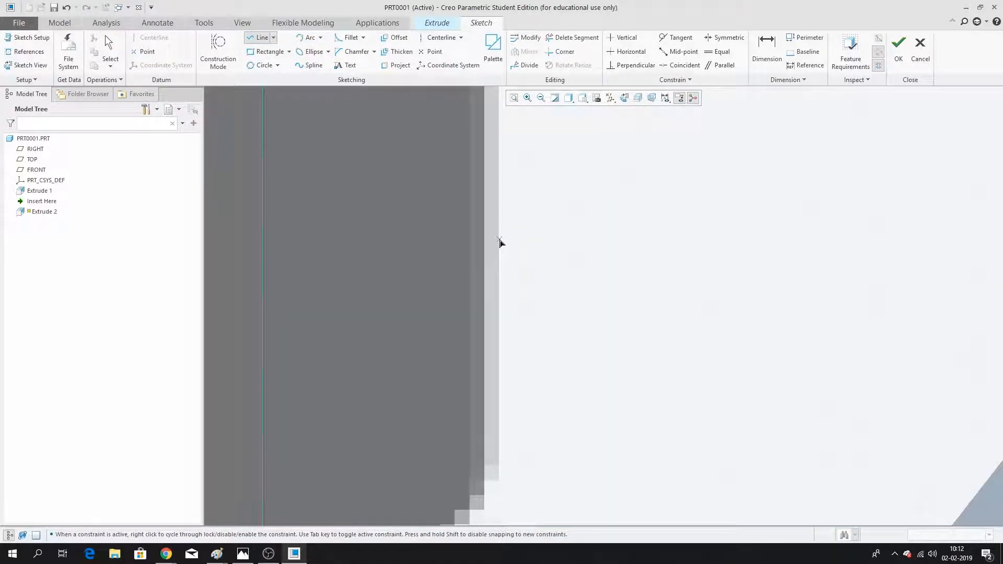
{"action": "left_click", "coordinate": [499, 239]}
{"action": "scroll", "coordinate": [496, 267], "scroll_direction": "down", "scroll_amount": 2}
{"action": "left_click", "coordinate": [500, 181]}
{"action": "middle_click", "coordinate": [562, 171]}
Draw a short horizontal line along the bottom edge of the cross's left arm, about 14.4 above the horizontal reference.
{"action": "scroll", "coordinate": [536, 303], "scroll_direction": "down", "scroll_amount": 5}
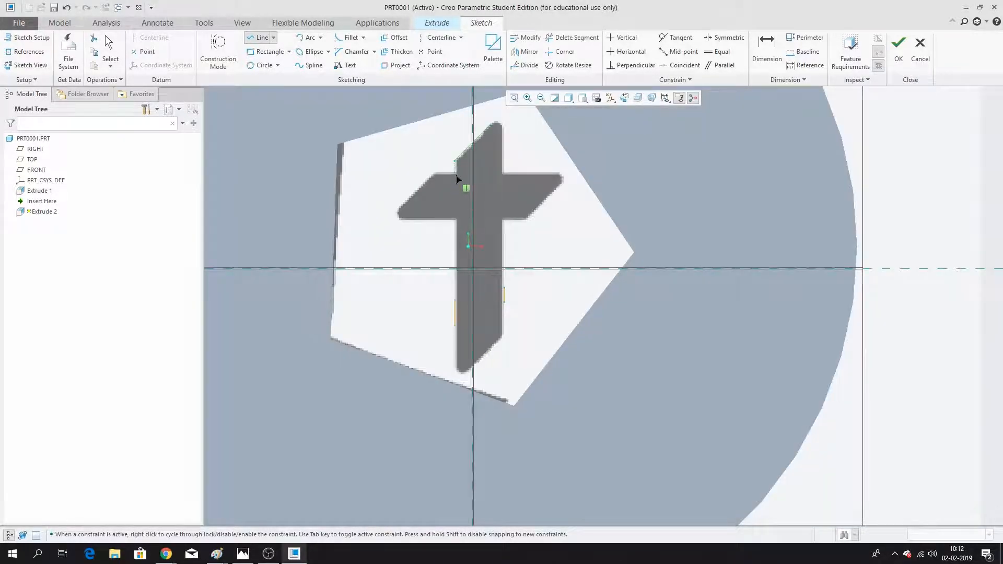
{"action": "scroll", "coordinate": [522, 201], "scroll_direction": "up", "scroll_amount": 2}
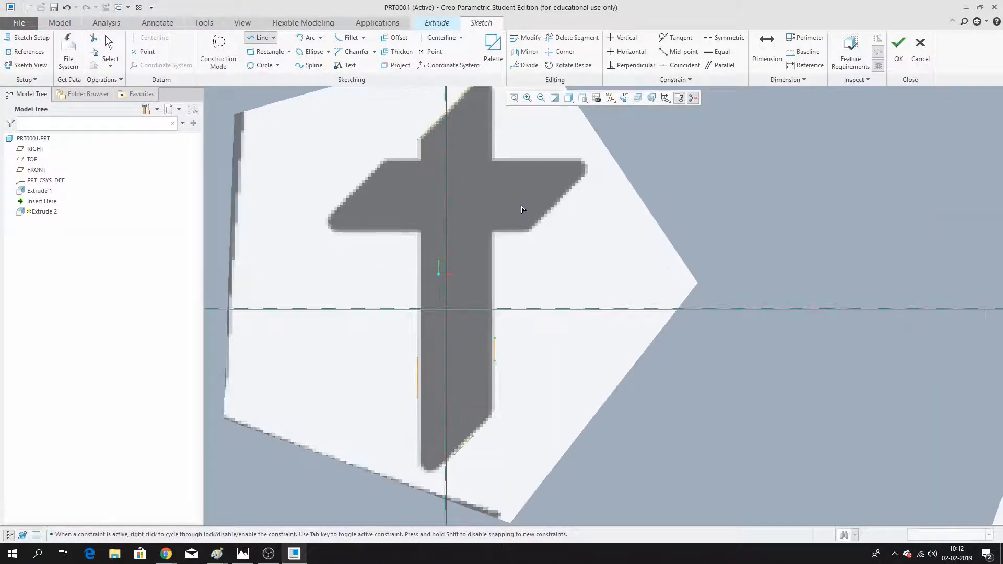
{"action": "scroll", "coordinate": [354, 236], "scroll_direction": "up", "scroll_amount": 4}
{"action": "left_click", "coordinate": [359, 244]}
{"action": "left_click", "coordinate": [437, 244]}
{"action": "scroll", "coordinate": [441, 309], "scroll_direction": "down", "scroll_amount": 2}
{"action": "scroll", "coordinate": [375, 178], "scroll_direction": "up", "scroll_amount": 2}
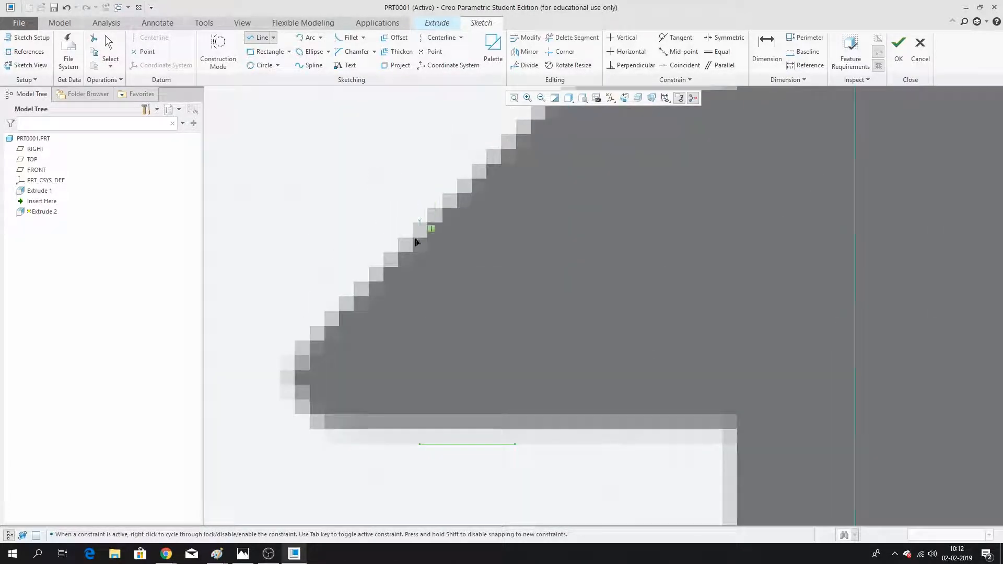
Draw short lines along the slanted edges of the cross's left and right arms, parallel to the other slanted lines.
{"action": "left_click", "coordinate": [384, 254]}
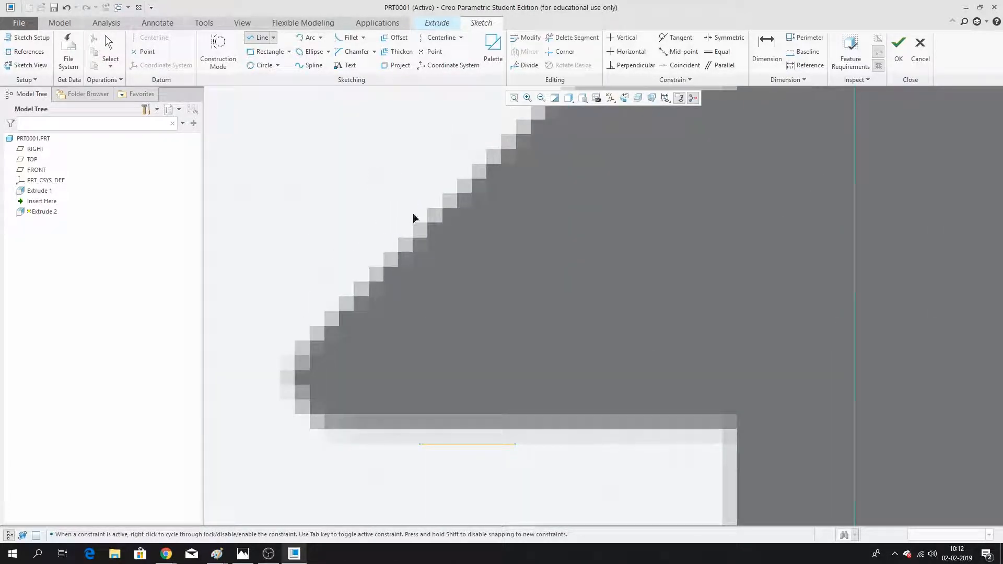
{"action": "left_click", "coordinate": [454, 177]}
{"action": "scroll", "coordinate": [387, 213], "scroll_direction": "down", "scroll_amount": 3}
{"action": "scroll", "coordinate": [587, 228], "scroll_direction": "up", "scroll_amount": 2}
{"action": "scroll", "coordinate": [601, 213], "scroll_direction": "up", "scroll_amount": 3}
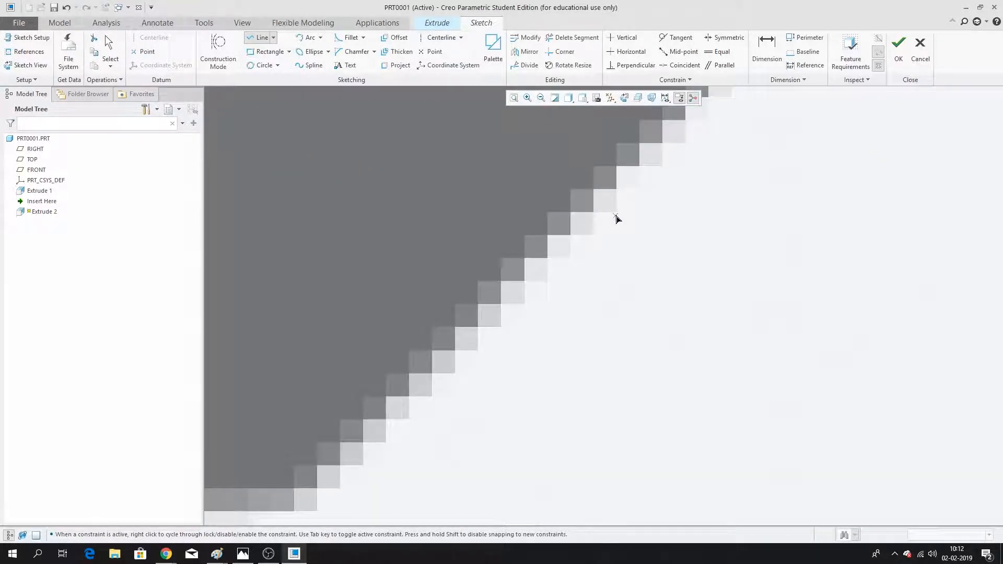
{"action": "left_click", "coordinate": [617, 212]}
Draw a short horizontal line on the top edge of the cross's right arm, about 29.6 above the horizontal reference, and finish drawing lines.
{"action": "scroll", "coordinate": [538, 233], "scroll_direction": "down", "scroll_amount": 4}
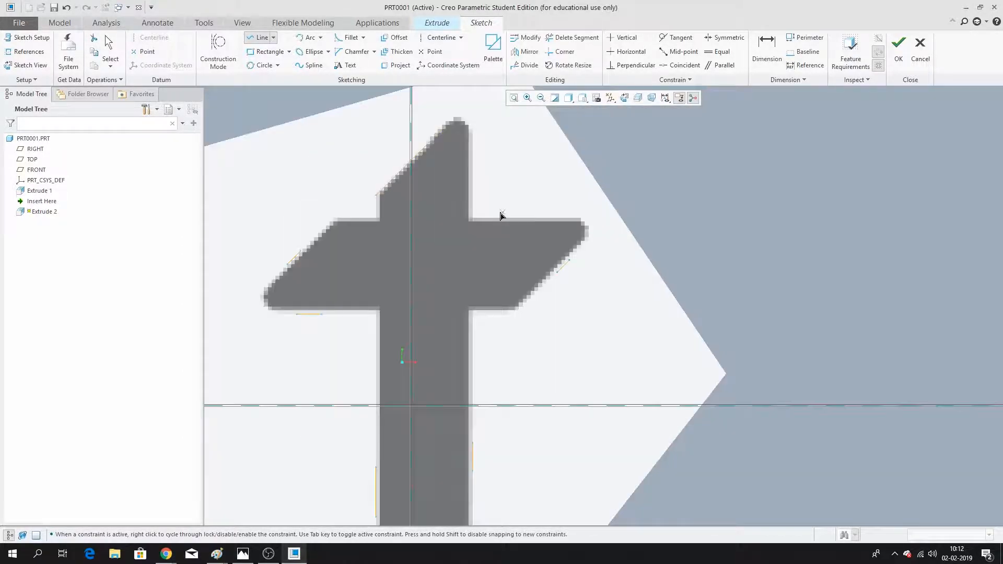
{"action": "scroll", "coordinate": [489, 223], "scroll_direction": "up", "scroll_amount": 3}
{"action": "left_click", "coordinate": [485, 235]}
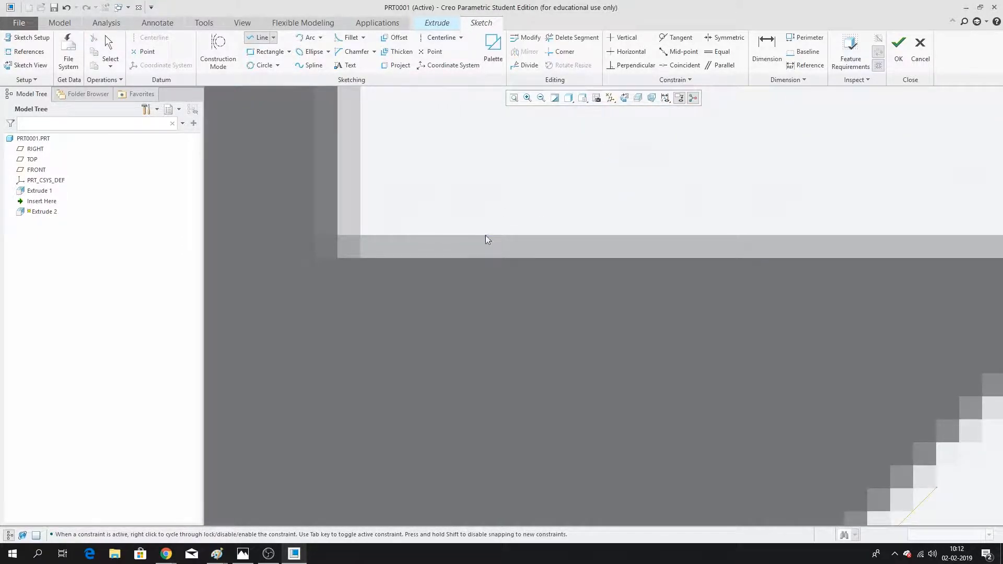
{"action": "middle_click", "coordinate": [548, 183]}
{"action": "scroll", "coordinate": [543, 182], "scroll_direction": "down", "scroll_amount": 4}
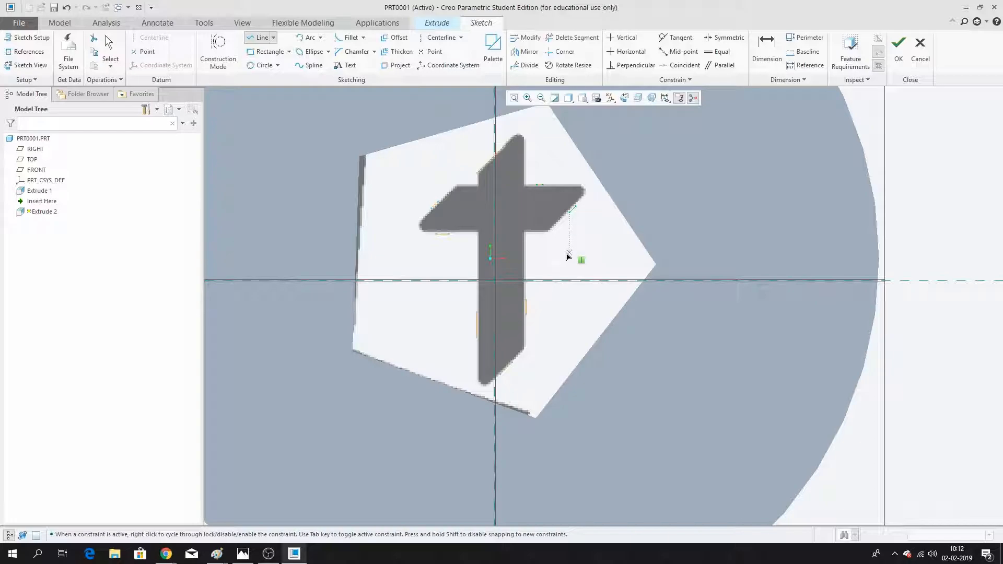
{"action": "middle_click", "coordinate": [598, 223]}
{"action": "left_click", "coordinate": [611, 200]}
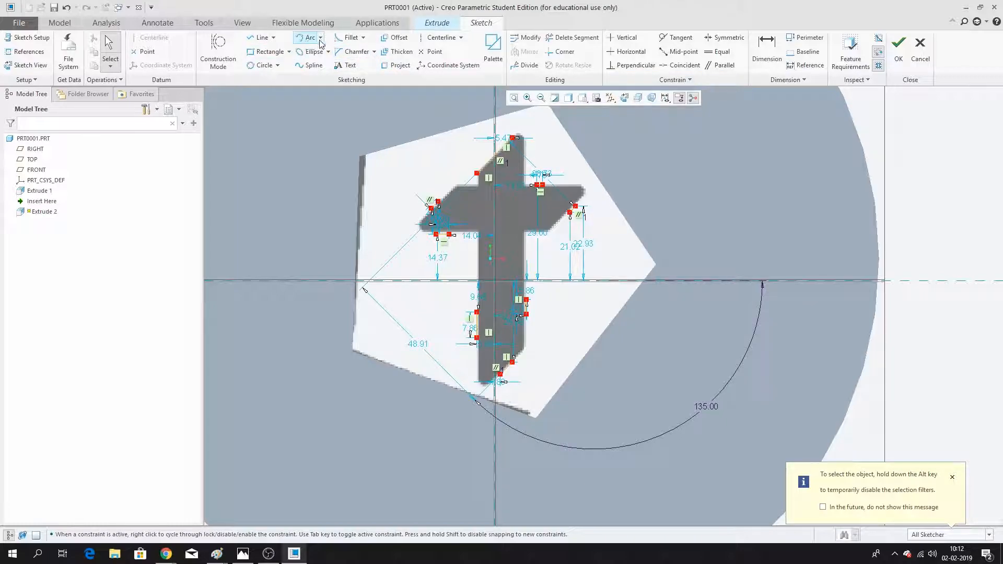
Join the right arm's top line and slanted line at the arm's tip with the Corner tool.
{"action": "left_click", "coordinate": [559, 52]}
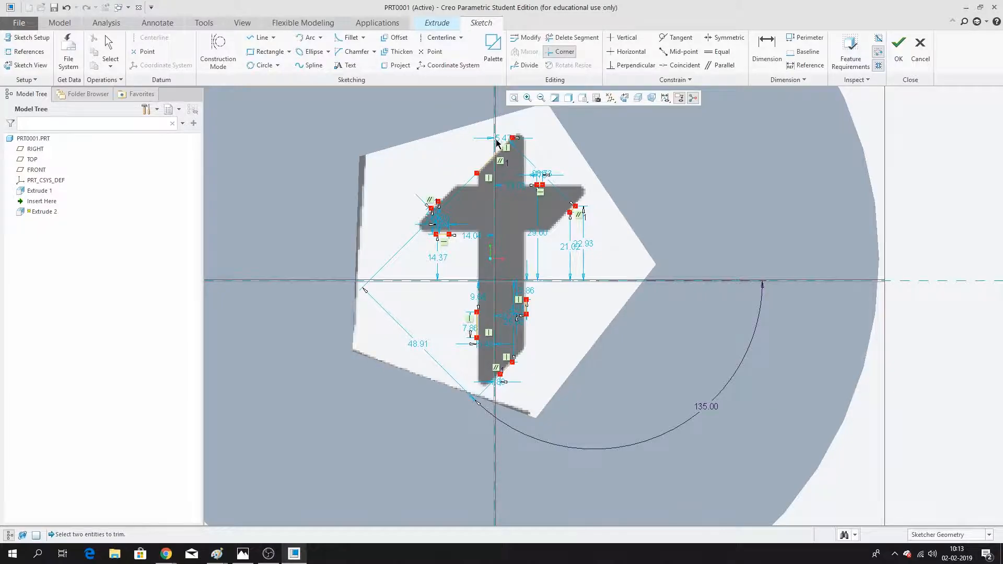
{"action": "scroll", "coordinate": [496, 144], "scroll_direction": "down", "scroll_amount": 3}
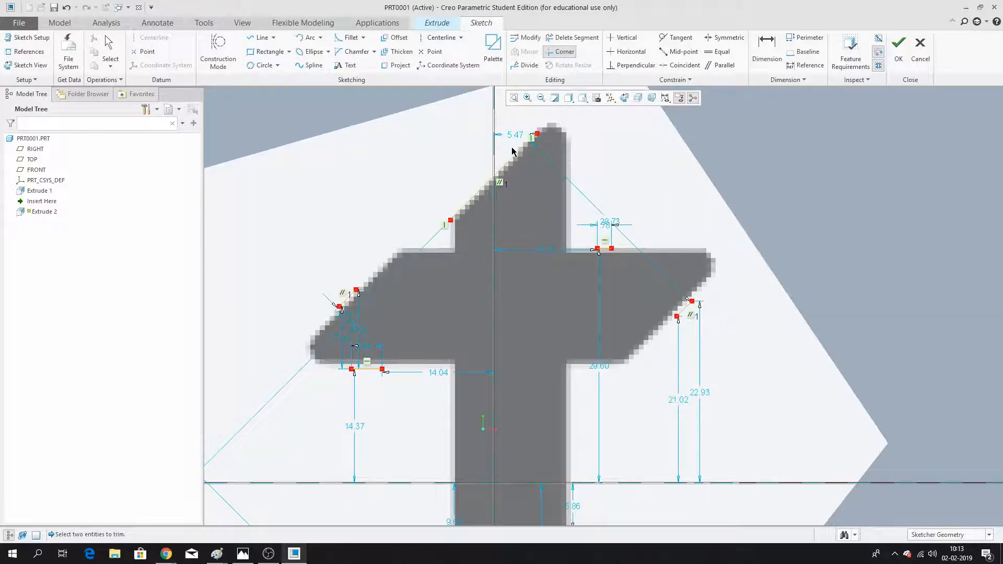
{"action": "scroll", "coordinate": [497, 149], "scroll_direction": "up", "scroll_amount": 3}
{"action": "scroll", "coordinate": [501, 167], "scroll_direction": "down", "scroll_amount": 5}
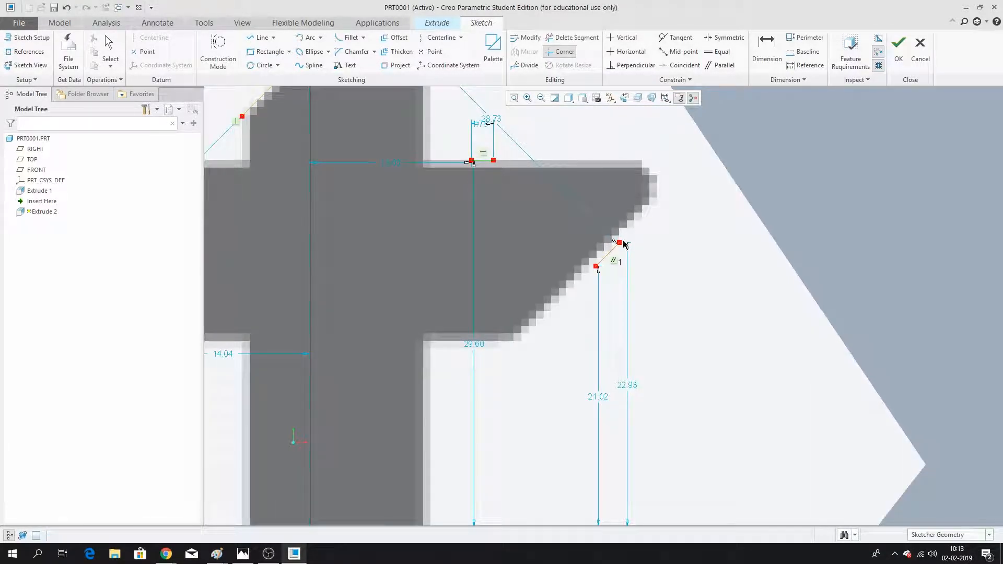
{"action": "left_click", "coordinate": [607, 256]}
{"action": "scroll", "coordinate": [687, 167], "scroll_direction": "up", "scroll_amount": 3}
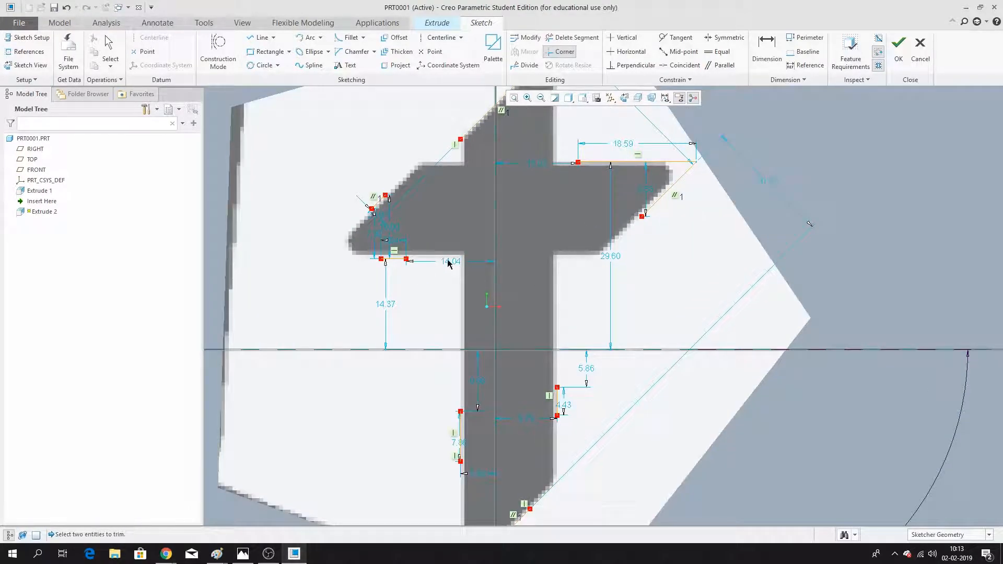
Corner the arms' bottom line with the right arm's slanted line, and with the vertical line on the stem's right edge.
{"action": "left_click", "coordinate": [654, 204]}
{"action": "left_click", "coordinate": [556, 392]}
{"action": "left_click", "coordinate": [536, 168]}
{"action": "scroll", "coordinate": [549, 161], "scroll_direction": "up", "scroll_amount": 3}
{"action": "scroll", "coordinate": [531, 307], "scroll_direction": "down", "scroll_amount": 2}
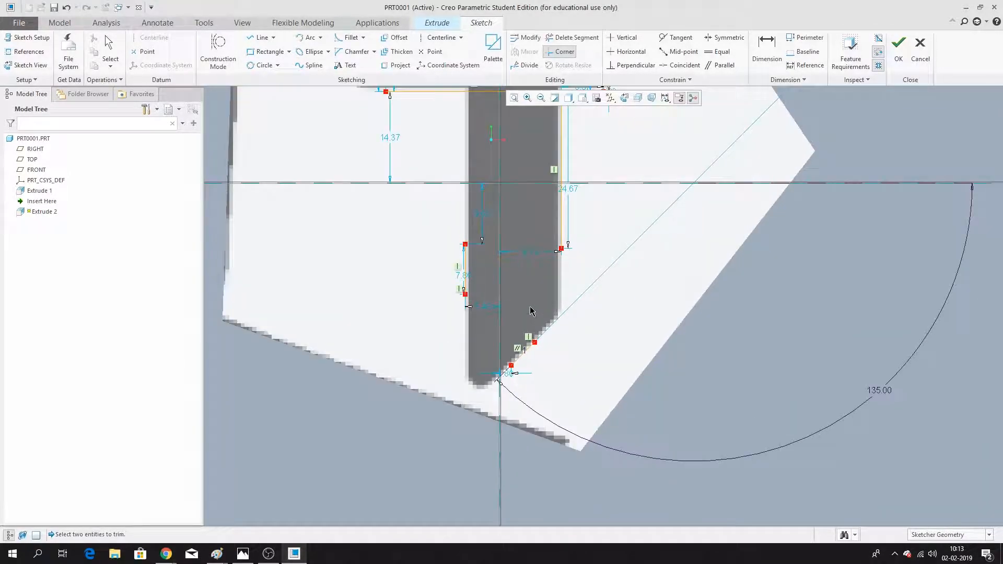
Corner the stem's right vertical line with the slanted line at the bottom of the cross.
{"action": "scroll", "coordinate": [524, 366], "scroll_direction": "down", "scroll_amount": 1}
{"action": "left_click", "coordinate": [523, 345]}
{"action": "left_click", "coordinate": [576, 200]}
{"action": "scroll", "coordinate": [569, 289], "scroll_direction": "up", "scroll_amount": 4}
Turn off all sketcher display items, including dimensions, constraints and vertices.
{"action": "left_click", "coordinate": [666, 98]}
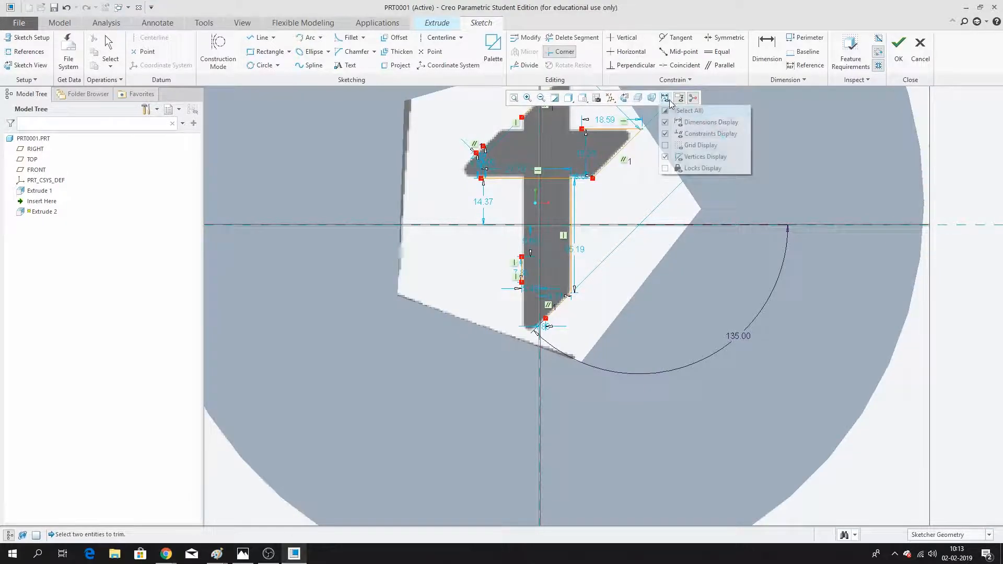
{"action": "left_click", "coordinate": [665, 112]}
{"action": "left_click", "coordinate": [665, 111]}
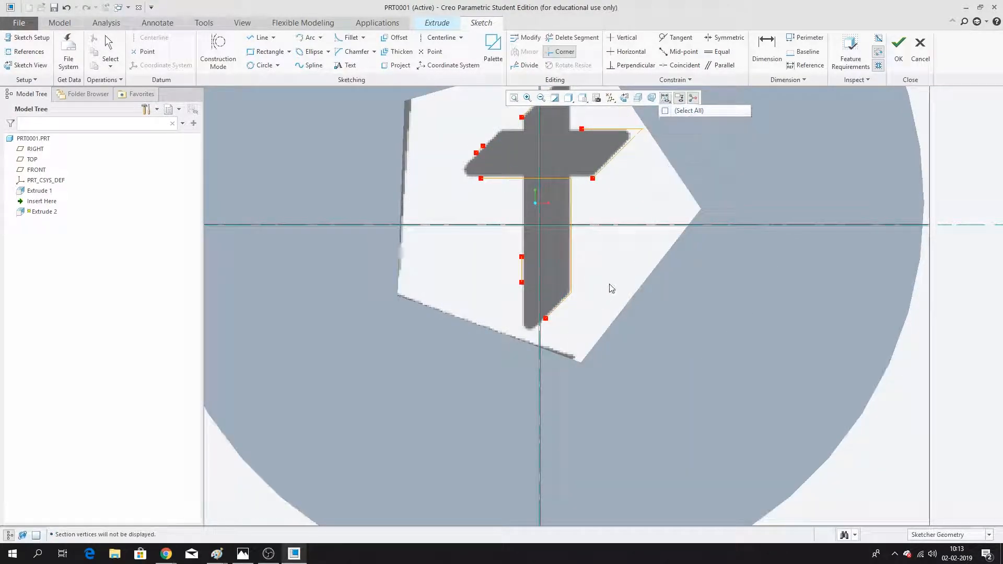
Corner the stem's left vertical line with the slanted bottom line to form the cross's lower tip.
{"action": "scroll", "coordinate": [525, 305], "scroll_direction": "down", "scroll_amount": 5}
{"action": "left_click", "coordinate": [510, 207]}
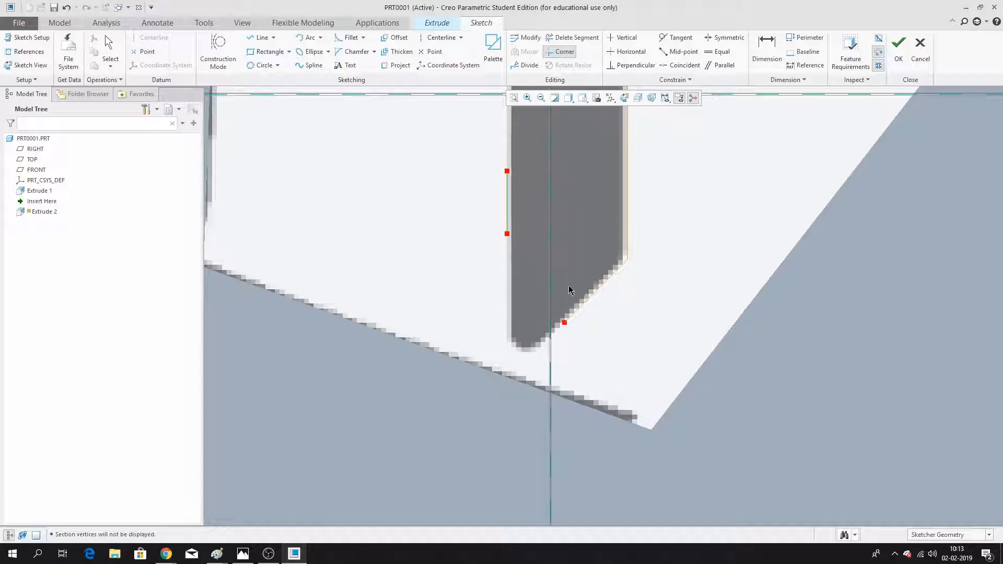
{"action": "left_click", "coordinate": [580, 309]}
{"action": "scroll", "coordinate": [541, 350], "scroll_direction": "up", "scroll_amount": 4}
{"action": "scroll", "coordinate": [521, 215], "scroll_direction": "down", "scroll_amount": 6}
{"action": "scroll", "coordinate": [542, 379], "scroll_direction": "up", "scroll_amount": 4}
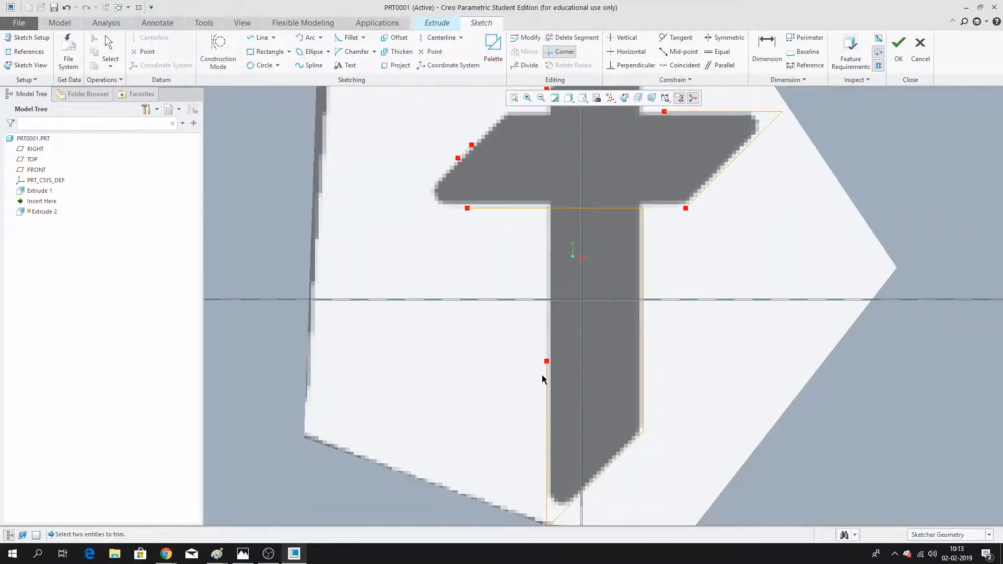
Corner the left arm's bottom line with the stem's left line, and with the left arm's slanted line.
{"action": "left_click", "coordinate": [546, 401]}
{"action": "left_click", "coordinate": [522, 212]}
{"action": "scroll", "coordinate": [522, 214], "scroll_direction": "up", "scroll_amount": 4}
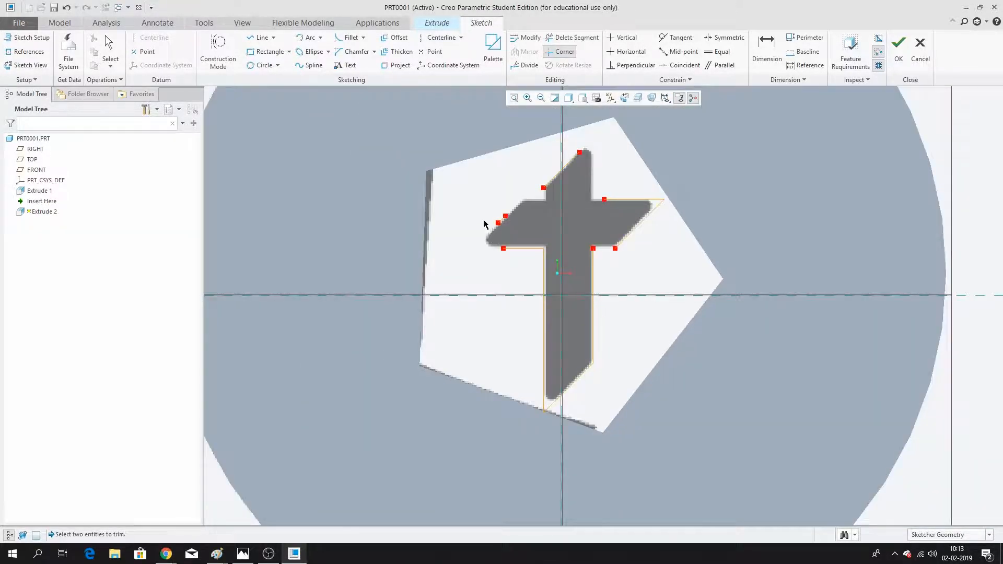
{"action": "scroll", "coordinate": [523, 213], "scroll_direction": "down", "scroll_amount": 4}
{"action": "left_click", "coordinate": [542, 271]}
{"action": "scroll", "coordinate": [542, 270], "scroll_direction": "up", "scroll_amount": 4}
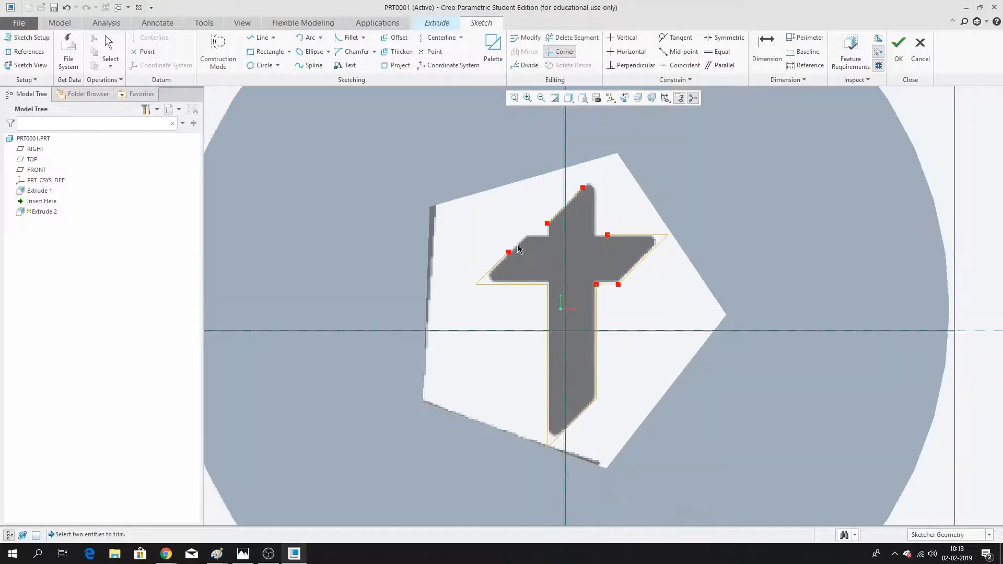
Corner the left arm's slanted line with the horizontal line along the top of the arms, and end the Corner tool.
{"action": "scroll", "coordinate": [502, 272], "scroll_direction": "down", "scroll_amount": 4}
{"action": "left_click", "coordinate": [496, 276]}
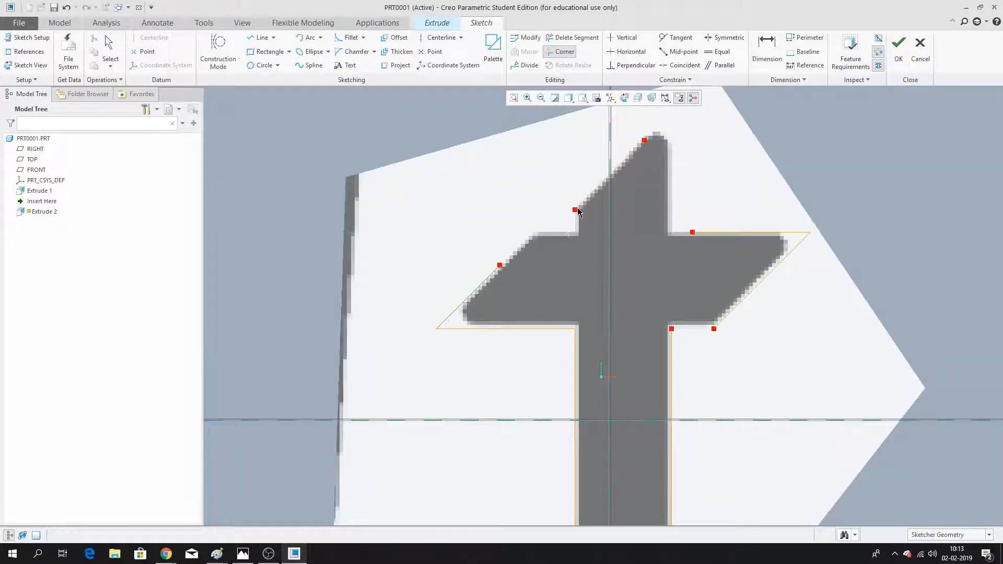
{"action": "left_click", "coordinate": [726, 231]}
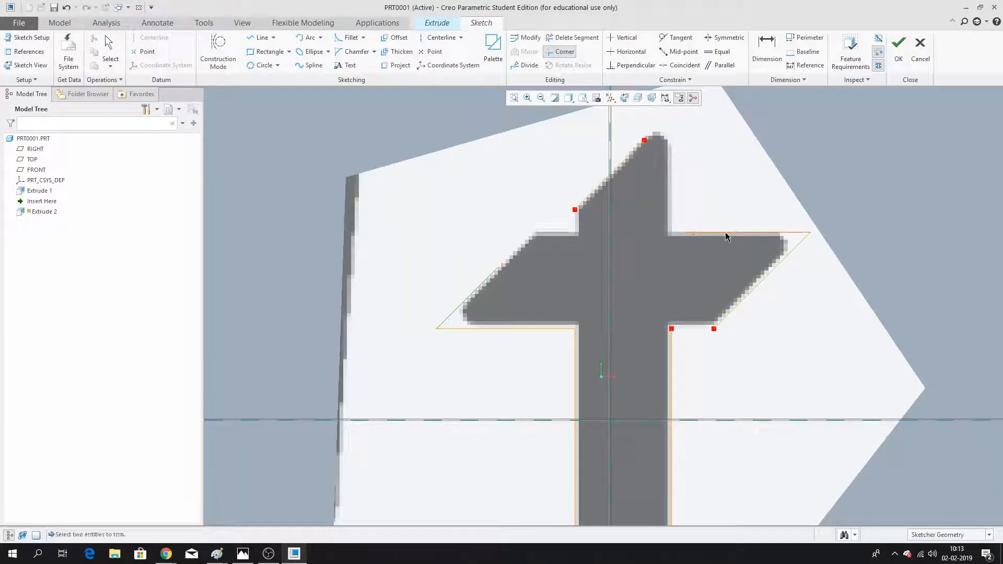
{"action": "left_click", "coordinate": [574, 232]}
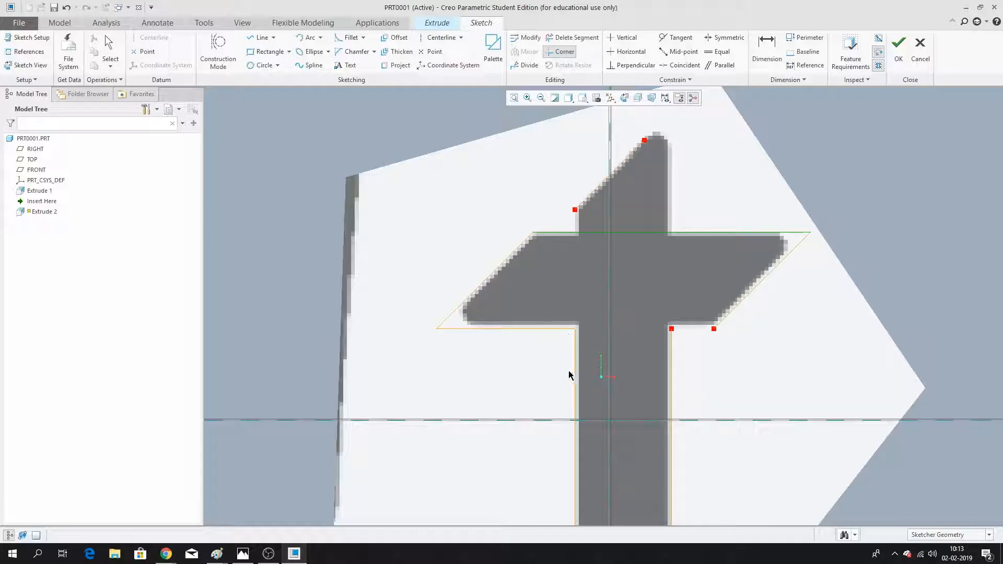
{"action": "middle_click", "coordinate": [459, 202]}
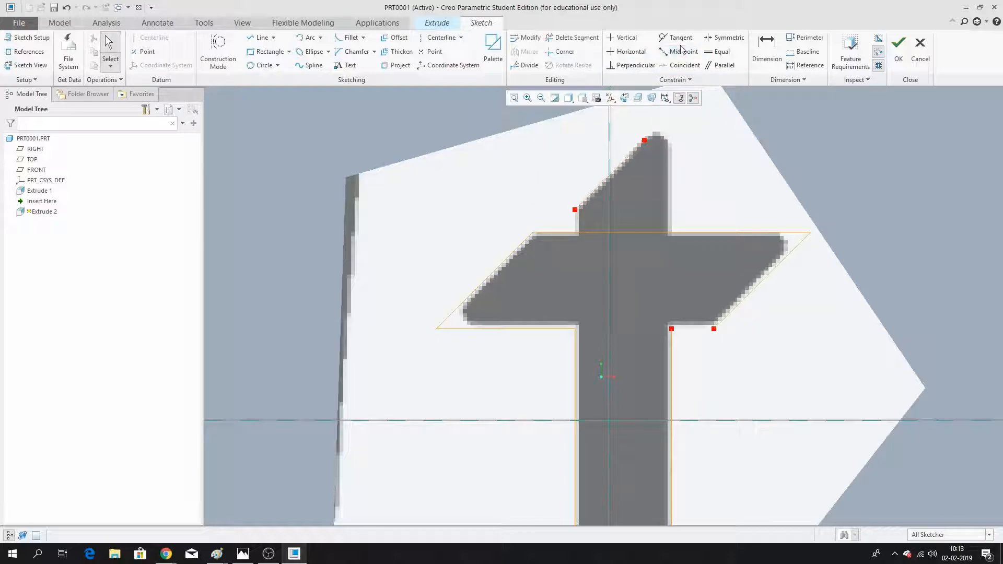
Corner the stem's left and right lines with the upper slanted line to close the cross's top.
{"action": "left_click", "coordinate": [560, 52]}
{"action": "left_click", "coordinate": [576, 346]}
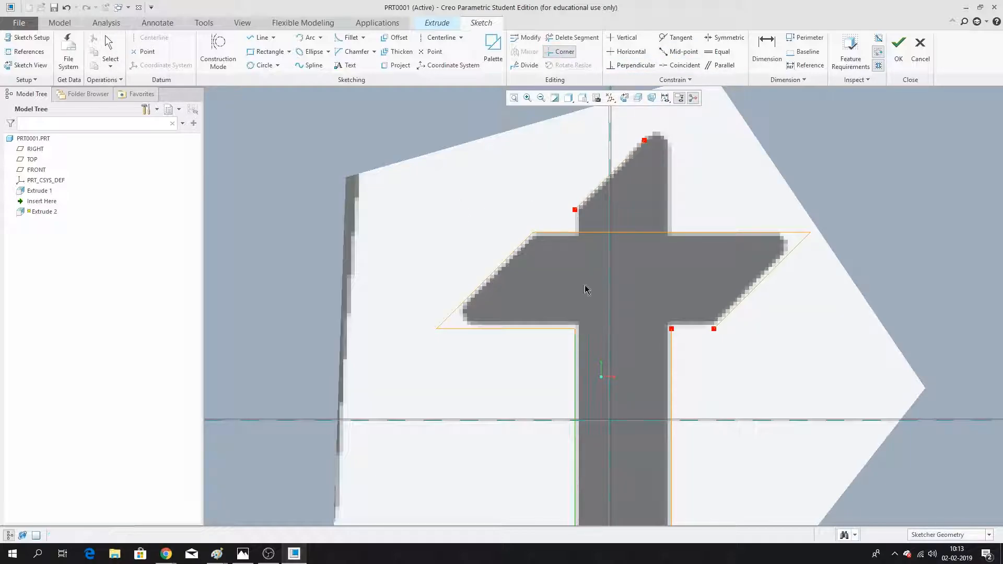
{"action": "left_click", "coordinate": [585, 202]}
{"action": "scroll", "coordinate": [562, 240], "scroll_direction": "up", "scroll_amount": 2}
{"action": "scroll", "coordinate": [624, 189], "scroll_direction": "down", "scroll_amount": 2}
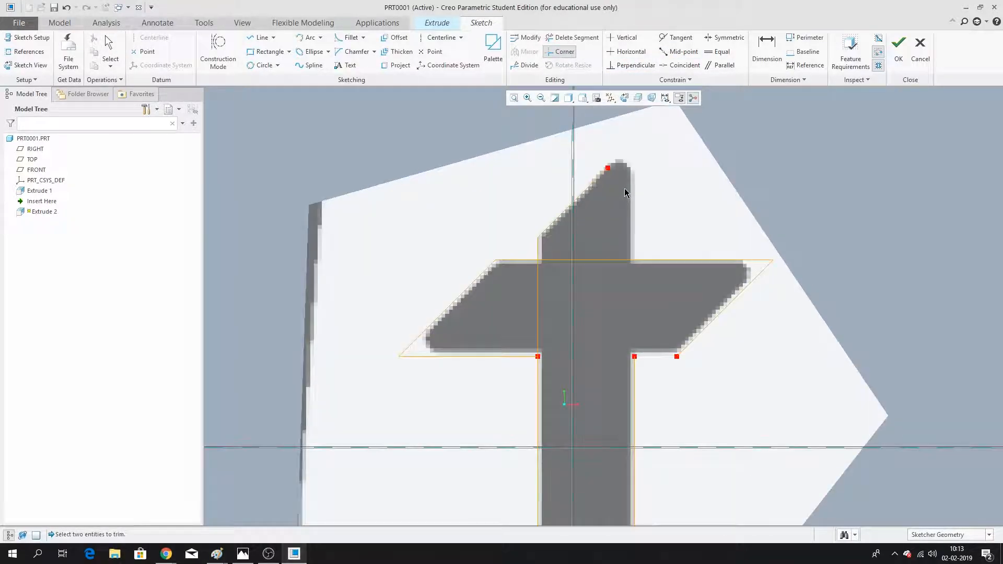
{"action": "left_click", "coordinate": [634, 378]}
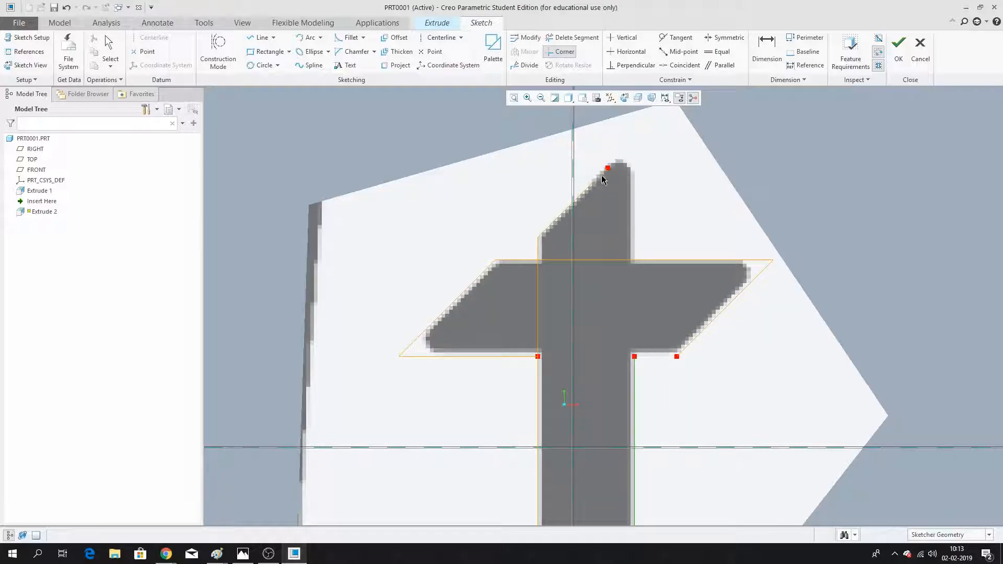
{"action": "left_click", "coordinate": [598, 184]}
Corner the left arm's bottom line with the right arm's slanted line.
{"action": "scroll", "coordinate": [679, 348], "scroll_direction": "down", "scroll_amount": 2}
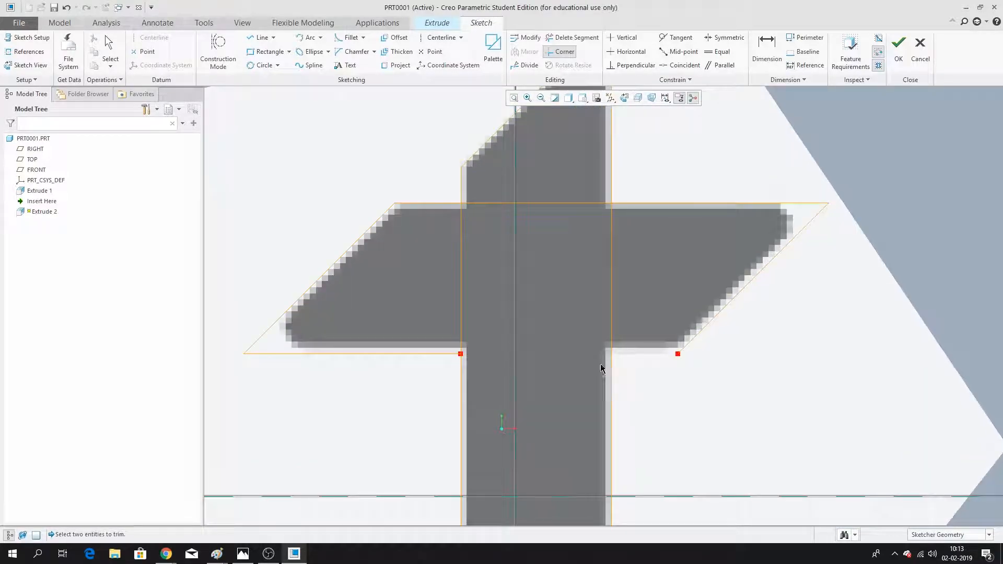
{"action": "left_click", "coordinate": [443, 354]}
{"action": "left_click", "coordinate": [701, 329]}
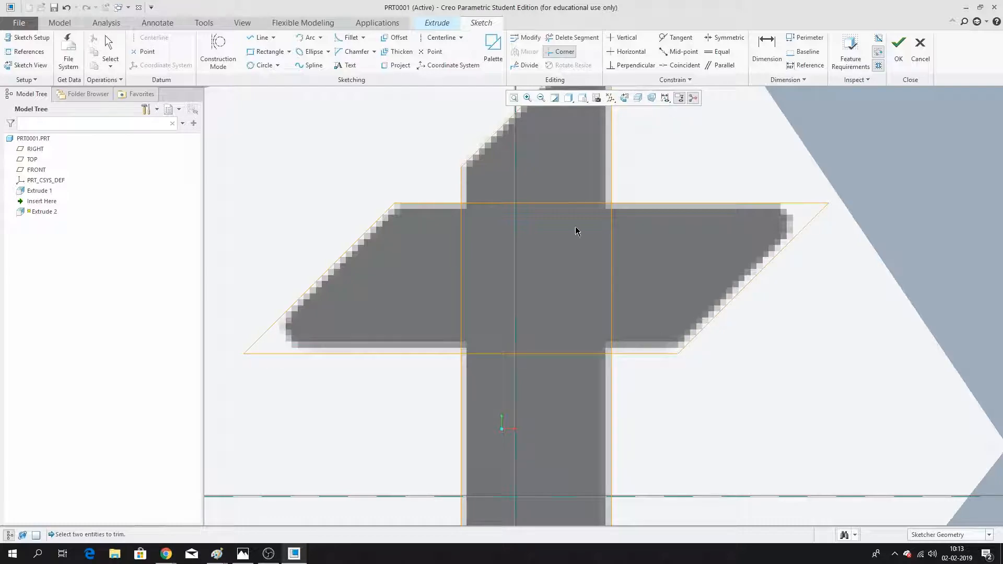
{"action": "scroll", "coordinate": [582, 233], "scroll_direction": "up", "scroll_amount": 3}
{"action": "scroll", "coordinate": [515, 157], "scroll_direction": "down", "scroll_amount": 1}
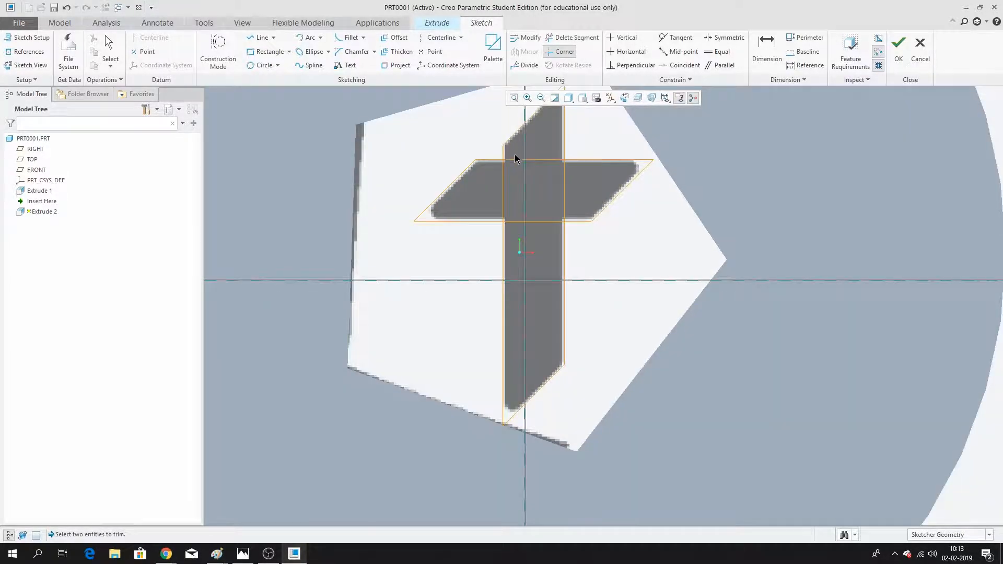
{"action": "scroll", "coordinate": [544, 162], "scroll_direction": "up", "scroll_amount": 2}
{"action": "scroll", "coordinate": [548, 215], "scroll_direction": "down", "scroll_amount": 1}
{"action": "scroll", "coordinate": [629, 218], "scroll_direction": "down", "scroll_amount": 1}
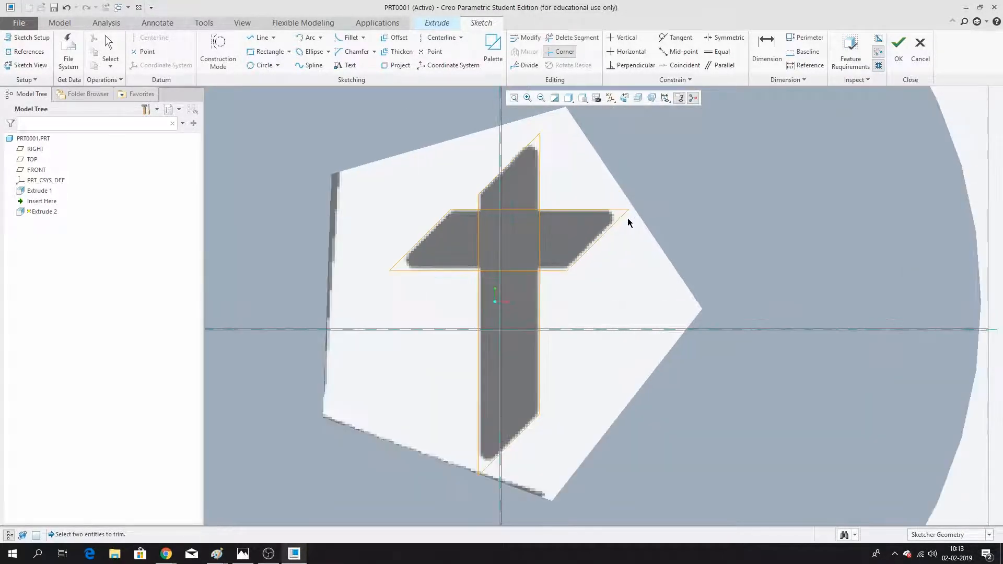
{"action": "scroll", "coordinate": [391, 261], "scroll_direction": "down", "scroll_amount": 2}
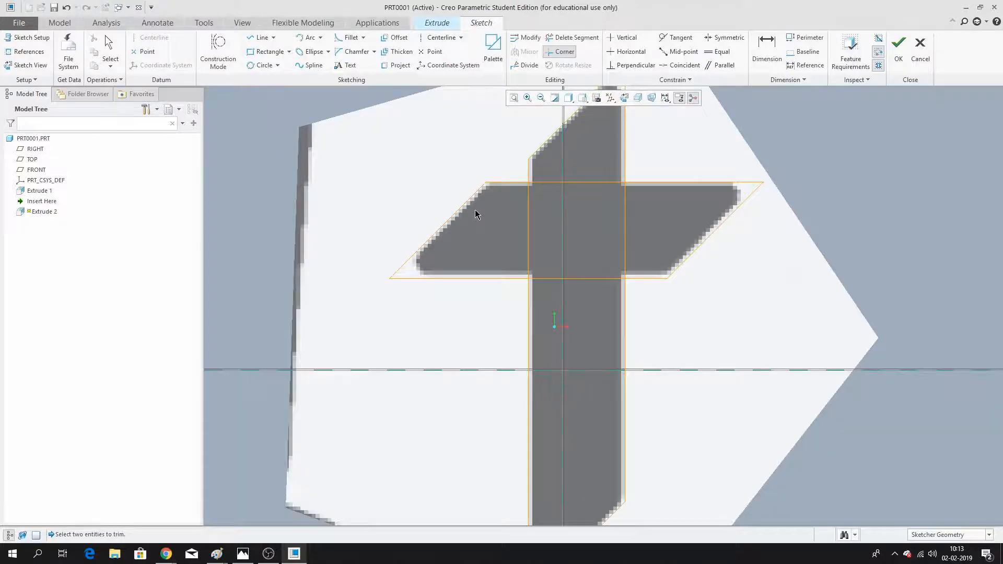
{"action": "scroll", "coordinate": [475, 212], "scroll_direction": "up", "scroll_amount": 3}
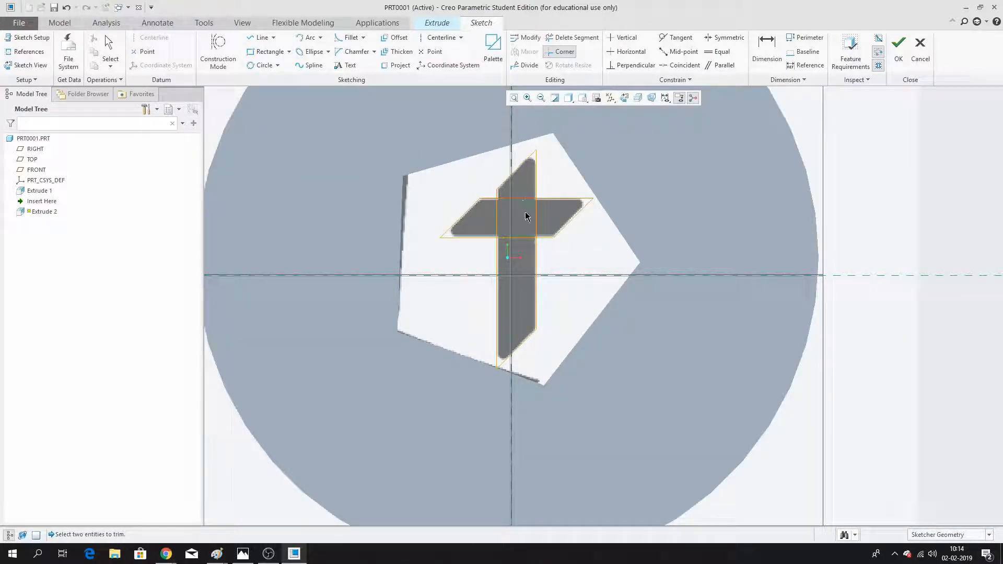
Fillet the stem's lower tip and resize the arc to match the rounded end in the traced image.
{"action": "scroll", "coordinate": [504, 387], "scroll_direction": "down", "scroll_amount": 2}
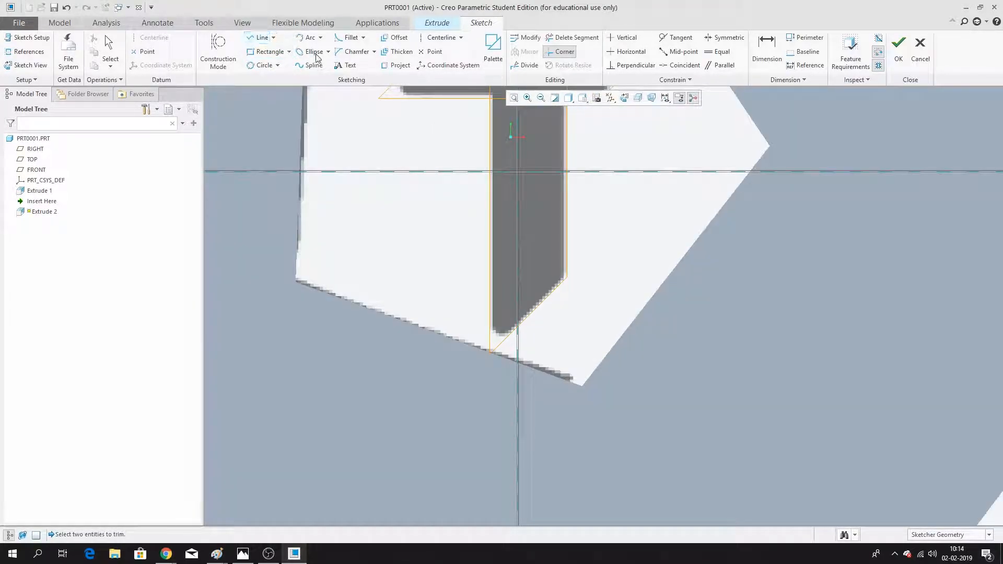
{"action": "left_click", "coordinate": [343, 38]}
{"action": "scroll", "coordinate": [490, 340], "scroll_direction": "down", "scroll_amount": 2}
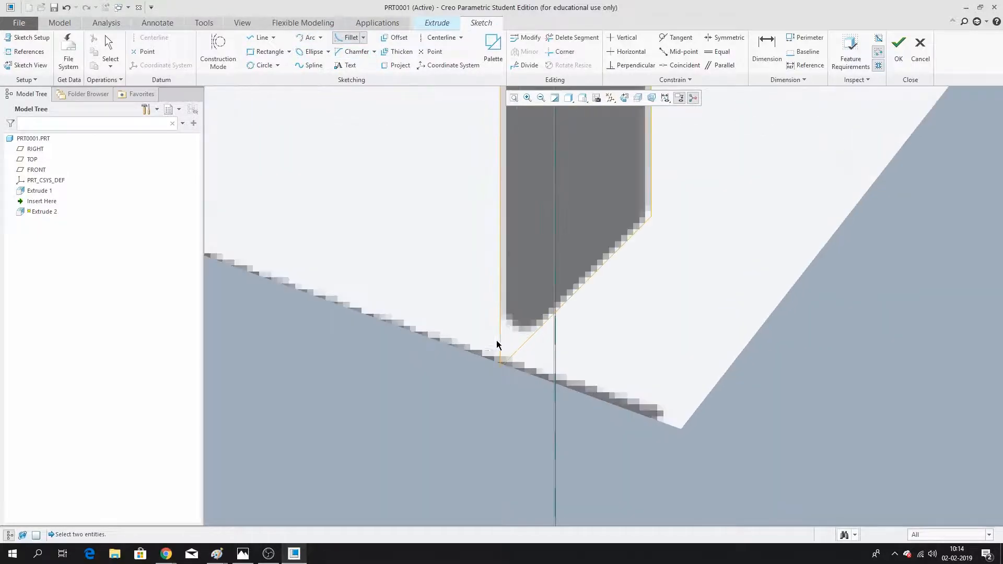
{"action": "left_click", "coordinate": [501, 330]}
{"action": "left_click", "coordinate": [515, 349]}
{"action": "scroll", "coordinate": [523, 358], "scroll_direction": "down", "scroll_amount": 2}
{"action": "middle_click", "coordinate": [538, 333]}
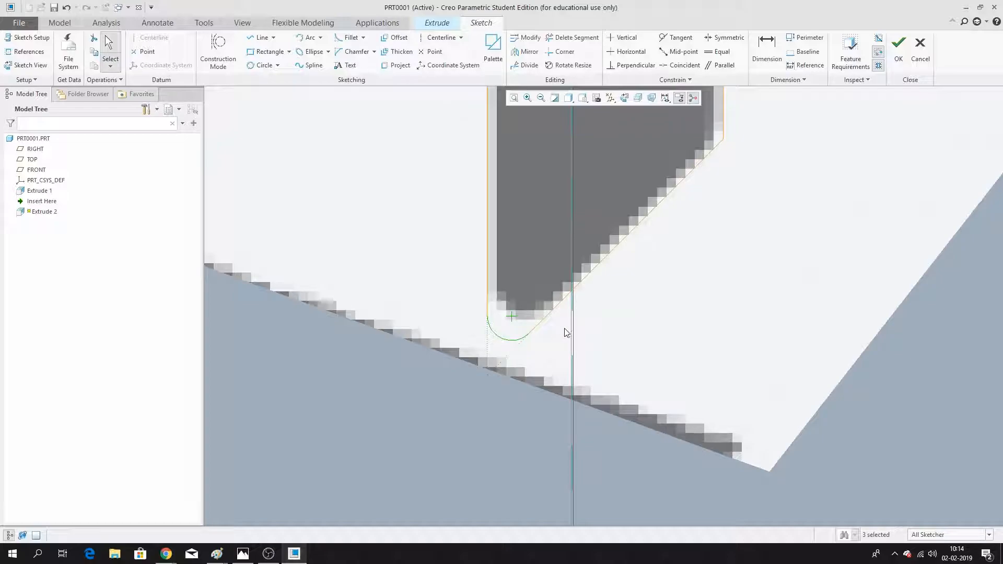
{"action": "left_click_drag", "start_coordinate": [529, 335], "coordinate": [548, 315]}
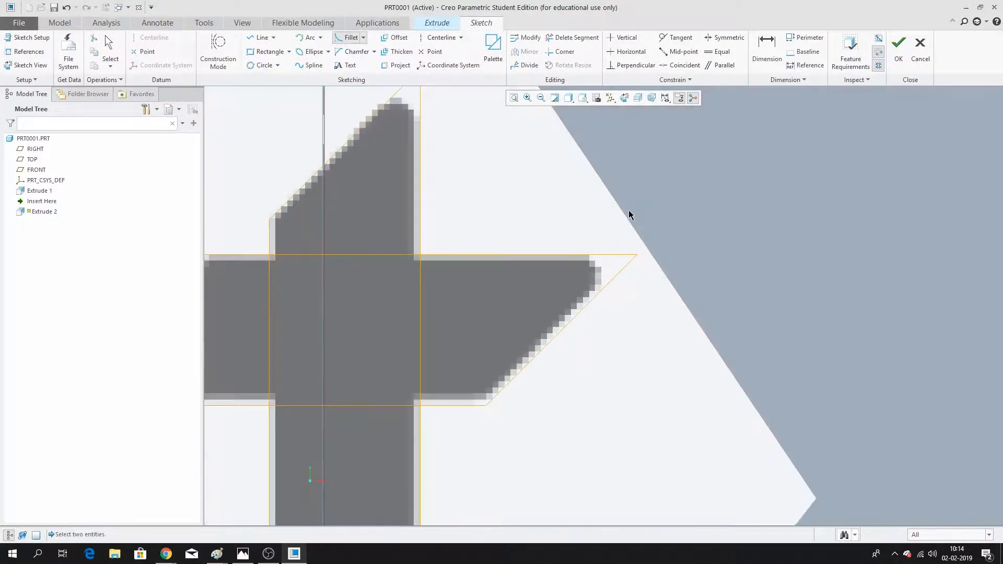
Fillet the right arm's pointed tip and enlarge the arc to match the image's rounded end.
{"action": "scroll", "coordinate": [629, 213], "scroll_direction": "down", "scroll_amount": 2}
{"action": "left_click", "coordinate": [592, 295]}
{"action": "left_click", "coordinate": [607, 336]}
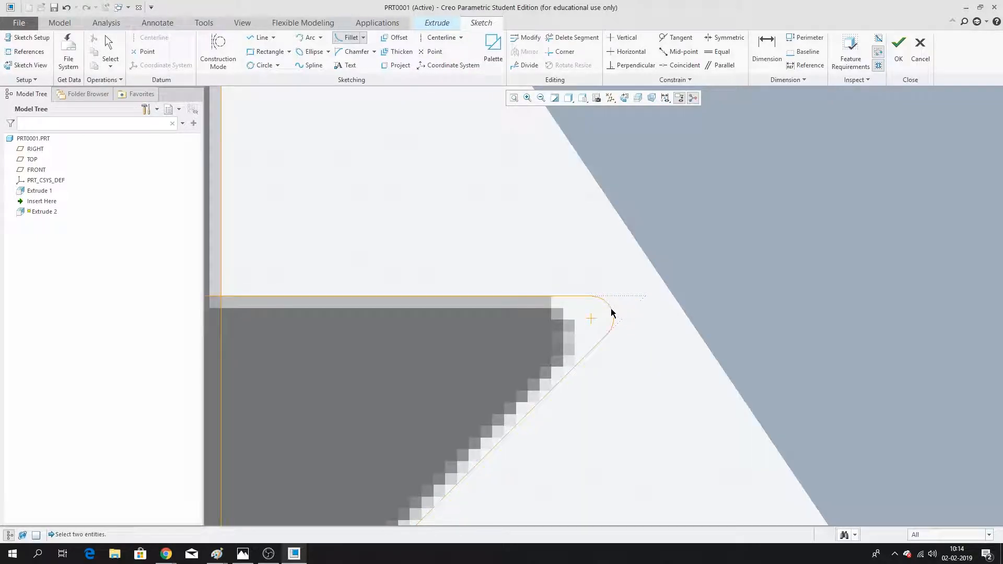
{"action": "middle_click", "coordinate": [619, 307]}
{"action": "left_click_drag", "start_coordinate": [608, 335], "coordinate": [574, 367]}
{"action": "scroll", "coordinate": [630, 291], "scroll_direction": "up", "scroll_amount": 7}
{"action": "scroll", "coordinate": [400, 357], "scroll_direction": "down", "scroll_amount": 6}
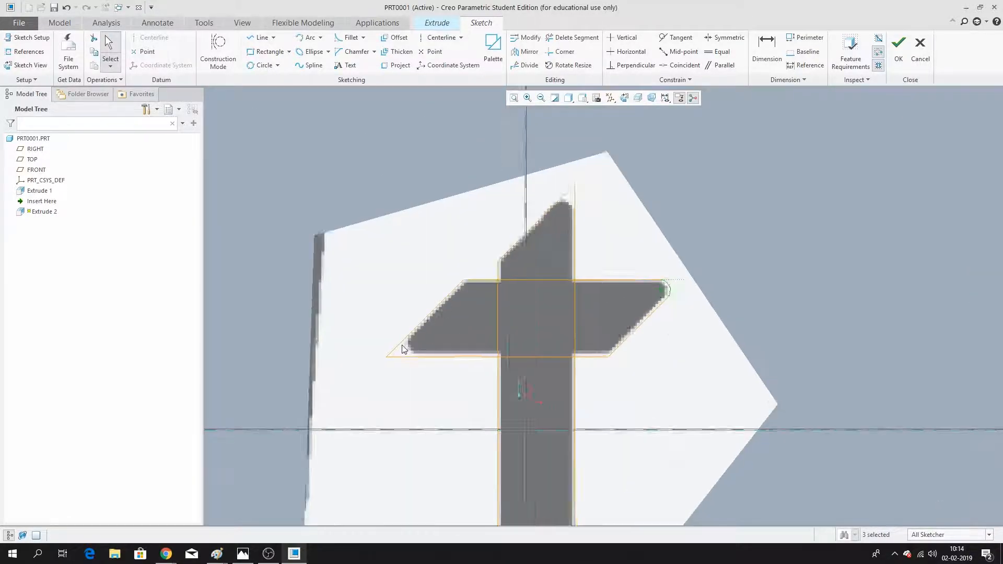
Fillet the left arm's pointed tip and enlarge the arc to follow the traced image.
{"action": "left_click", "coordinate": [406, 324]}
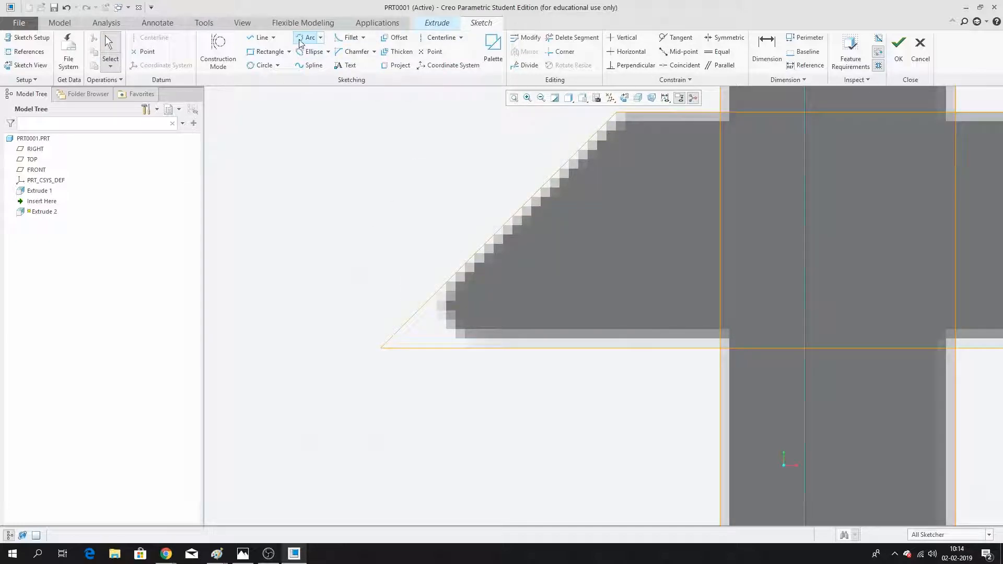
{"action": "left_click", "coordinate": [348, 38]}
{"action": "left_click", "coordinate": [418, 349]}
{"action": "left_click", "coordinate": [409, 319]}
{"action": "middle_click", "coordinate": [416, 341]}
{"action": "left_click_drag", "start_coordinate": [419, 352], "coordinate": [466, 347]}
{"action": "scroll", "coordinate": [345, 318], "scroll_direction": "down", "scroll_amount": 5}
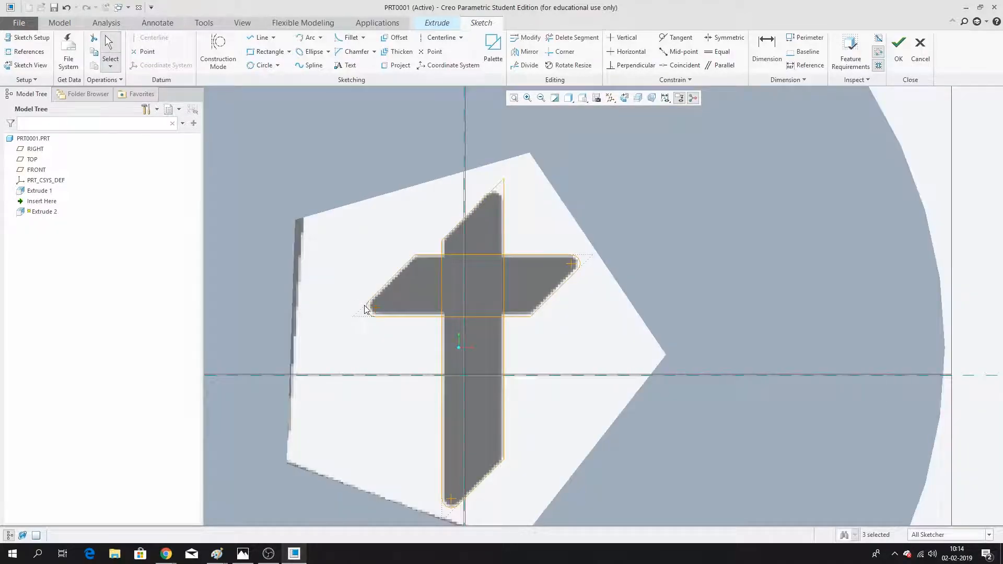
Fillet the pointed tip at the cross's top and adjust the arc to fit the image's rounded end.
{"action": "scroll", "coordinate": [365, 307], "scroll_direction": "up", "scroll_amount": 2}
{"action": "scroll", "coordinate": [538, 163], "scroll_direction": "up", "scroll_amount": 5}
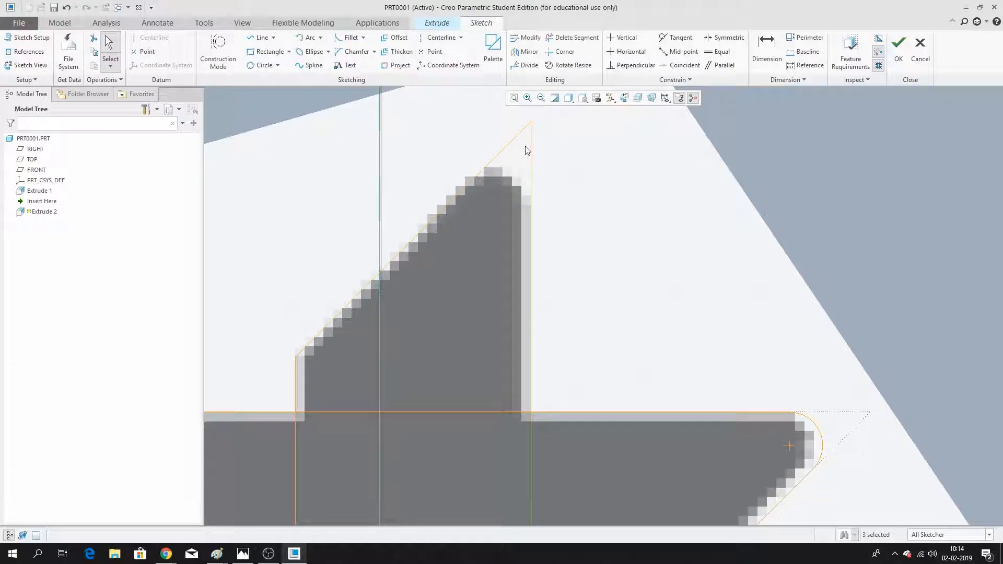
{"action": "left_click", "coordinate": [348, 37]}
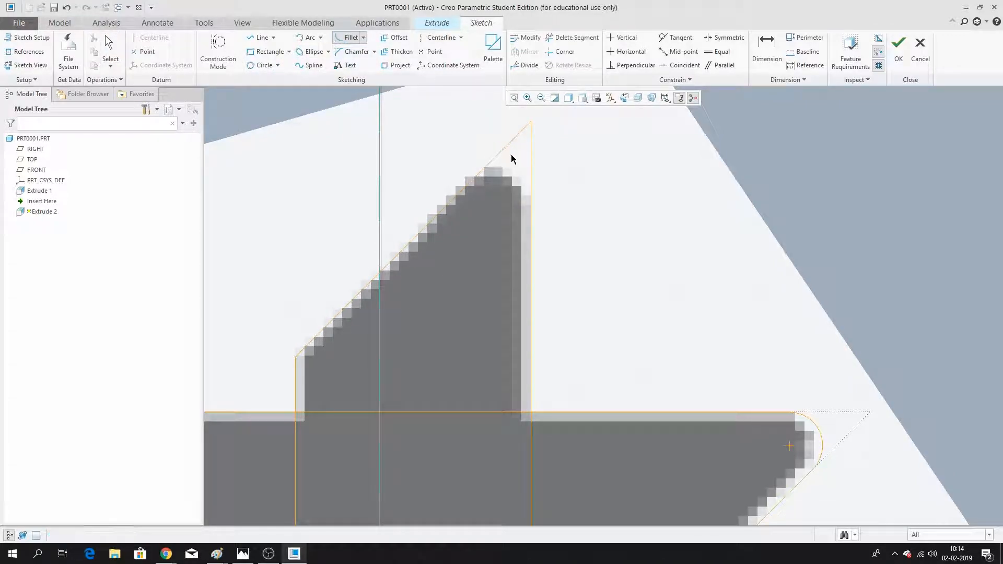
{"action": "left_click", "coordinate": [532, 175]}
{"action": "scroll", "coordinate": [578, 157], "scroll_direction": "up", "scroll_amount": 3}
{"action": "scroll", "coordinate": [502, 199], "scroll_direction": "up", "scroll_amount": 2}
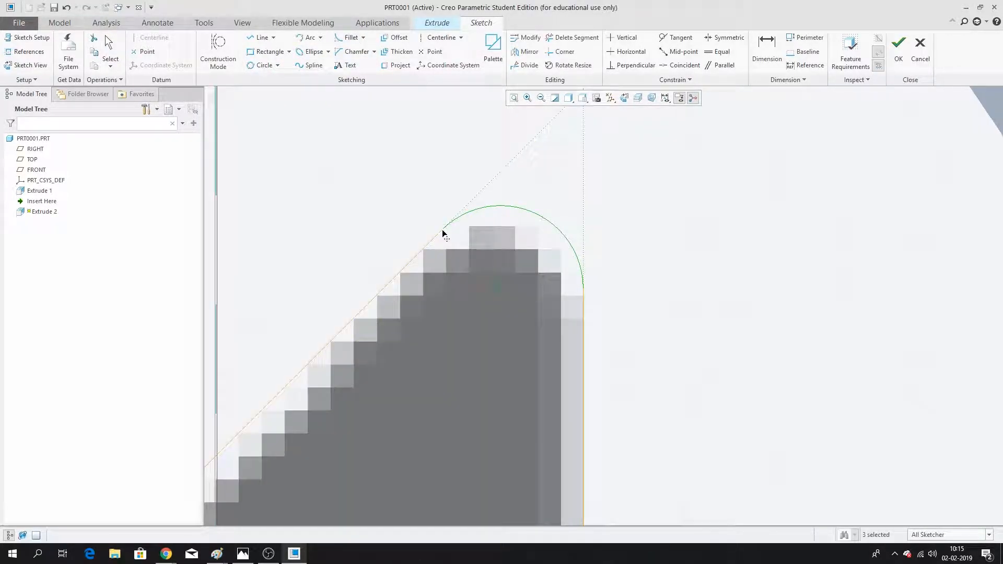
{"action": "left_click_drag", "start_coordinate": [443, 236], "coordinate": [431, 241]}
{"action": "scroll", "coordinate": [491, 177], "scroll_direction": "down", "scroll_amount": 5}
{"action": "scroll", "coordinate": [456, 236], "scroll_direction": "up", "scroll_amount": 4}
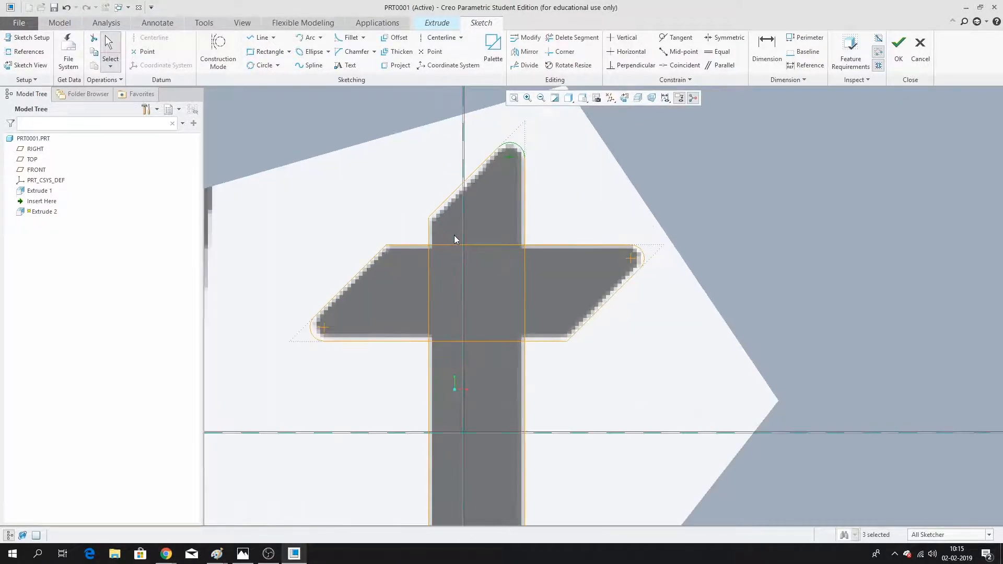
{"action": "scroll", "coordinate": [433, 200], "scroll_direction": "down", "scroll_amount": 4}
{"action": "scroll", "coordinate": [432, 417], "scroll_direction": "up", "scroll_amount": 1}
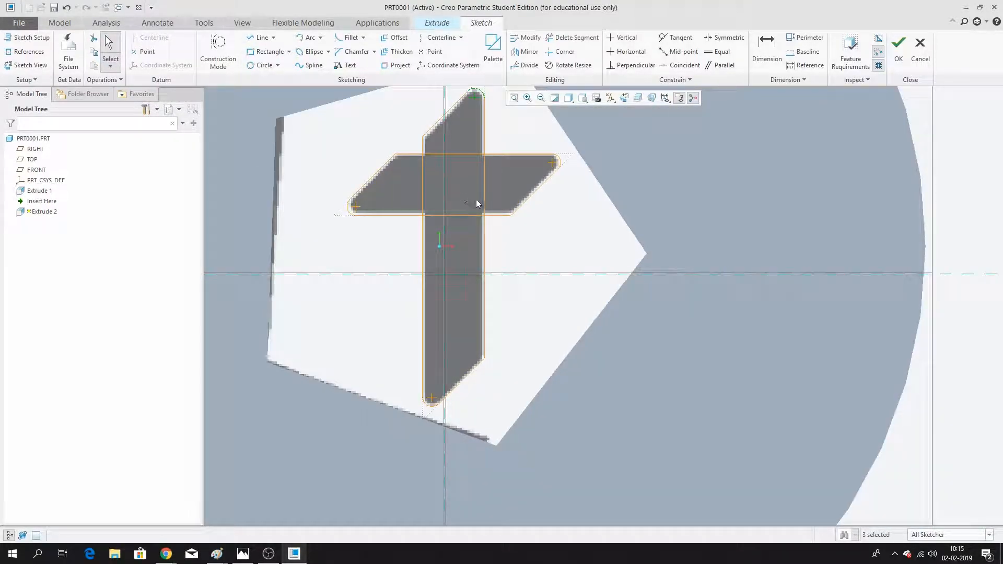
Delete the inner line segments where the stem and arms overlap, and accept the closed cross sketch.
{"action": "scroll", "coordinate": [381, 186], "scroll_direction": "up", "scroll_amount": 4}
{"action": "scroll", "coordinate": [396, 197], "scroll_direction": "down", "scroll_amount": 4}
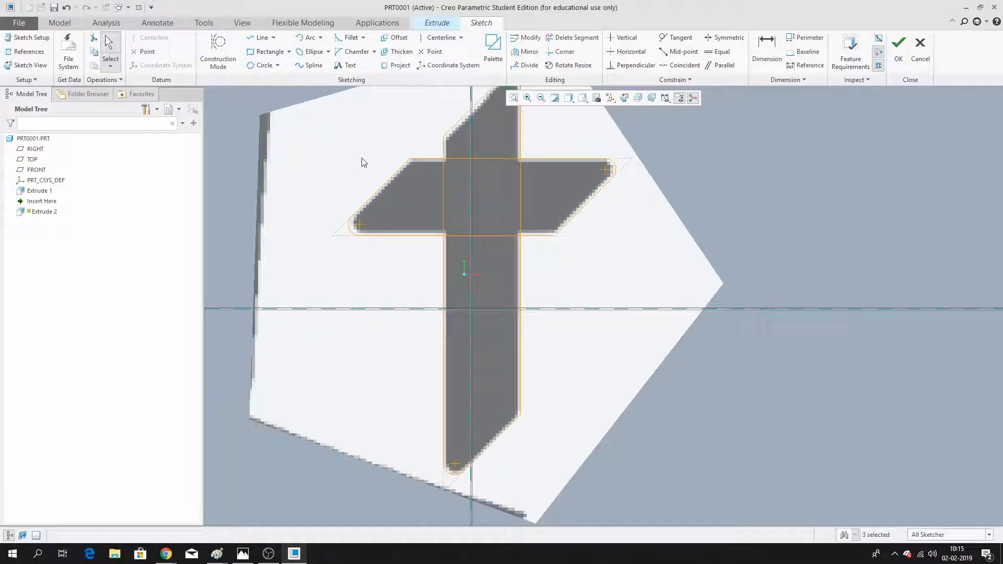
{"action": "left_click", "coordinate": [573, 38]}
{"action": "scroll", "coordinate": [469, 165], "scroll_direction": "up", "scroll_amount": 4}
{"action": "left_click_drag", "start_coordinate": [440, 158], "coordinate": [397, 211]}
{"action": "left_click", "coordinate": [569, 251]}
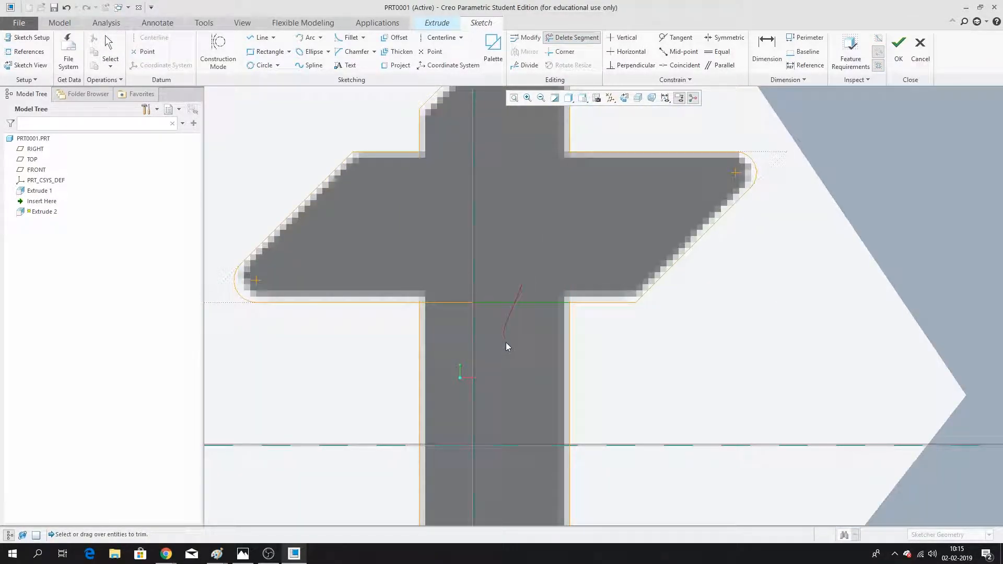
{"action": "middle_click", "coordinate": [441, 251]}
{"action": "scroll", "coordinate": [443, 222], "scroll_direction": "down", "scroll_amount": 5}
{"action": "scroll", "coordinate": [465, 283], "scroll_direction": "up", "scroll_amount": 1}
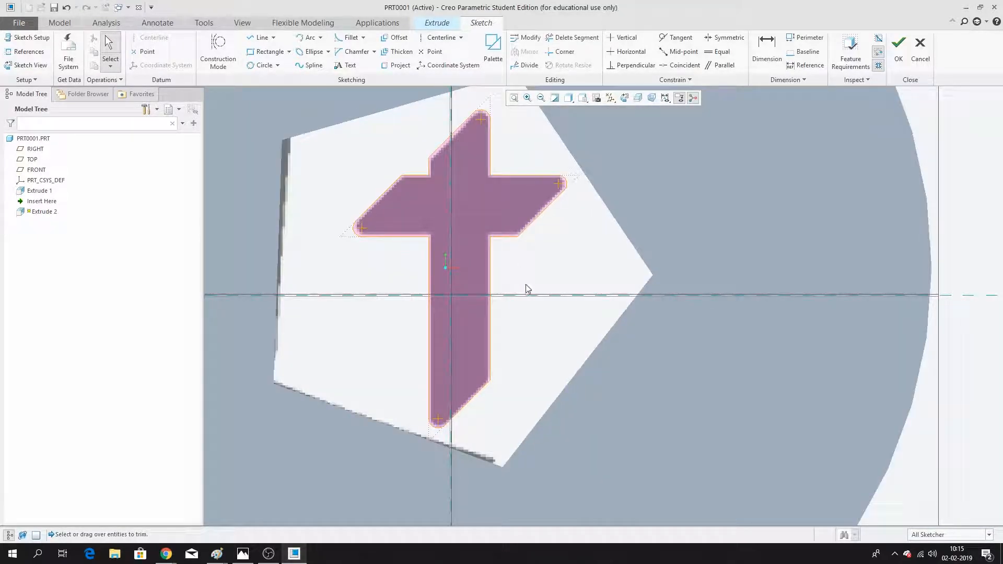
{"action": "key", "text": "ctrl+d"}
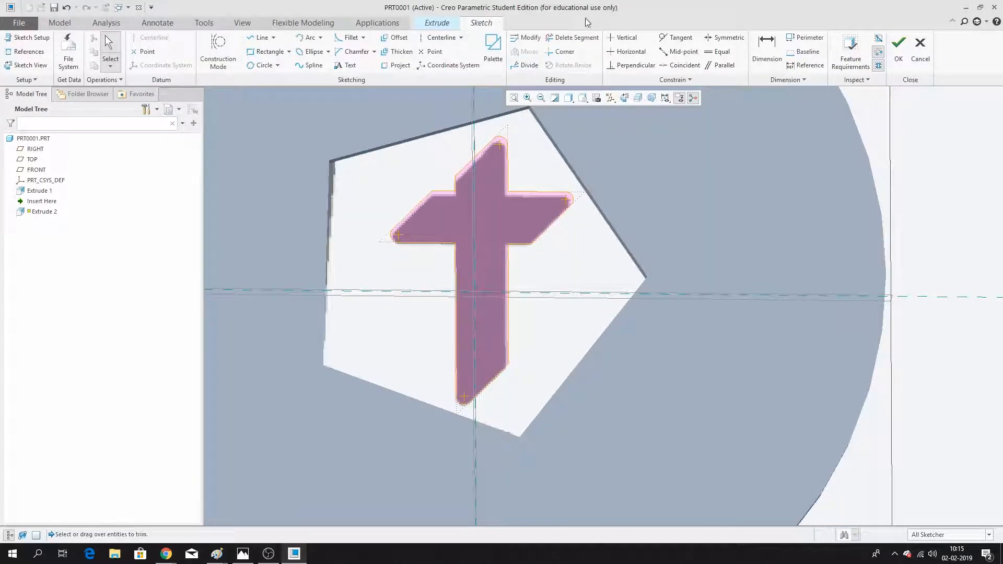
{"action": "left_click", "coordinate": [899, 46]}
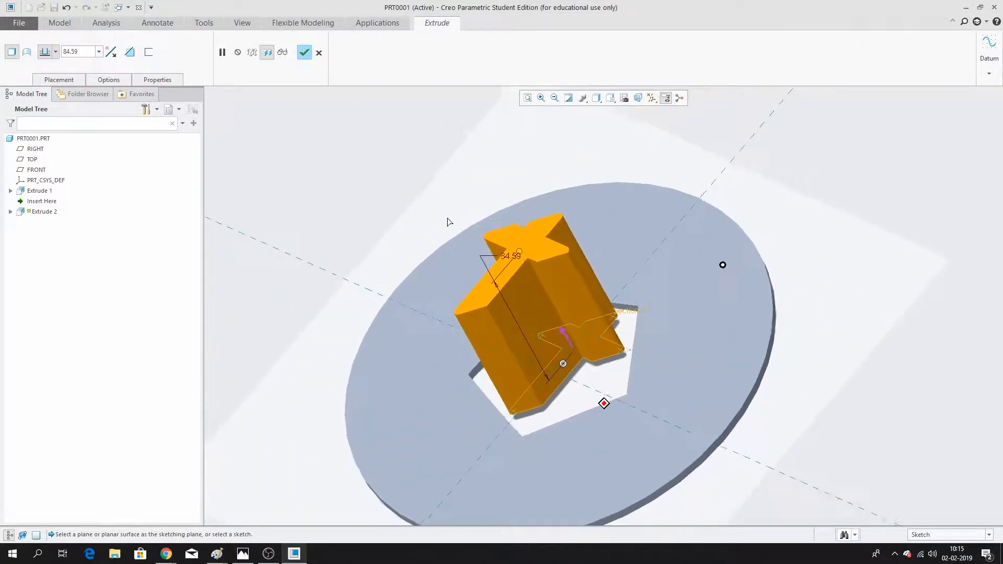
Extrude the cross up to the disc's flat face and complete the feature.
{"action": "left_click", "coordinate": [56, 52]}
{"action": "left_click", "coordinate": [34, 148]}
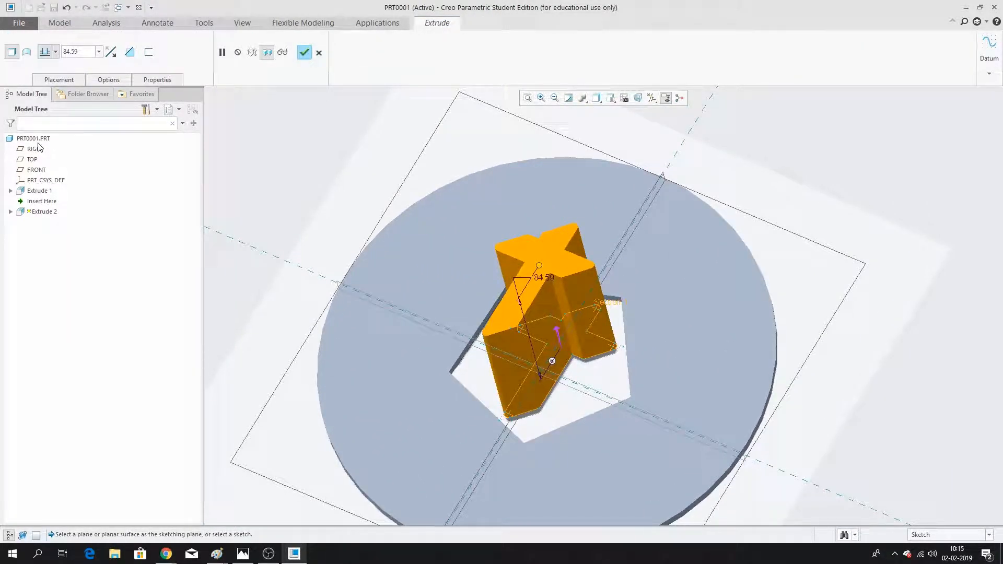
{"action": "left_click", "coordinate": [55, 52]}
{"action": "left_click", "coordinate": [46, 140]}
{"action": "middle_click_drag", "start_coordinate": [593, 382], "coordinate": [622, 246]}
{"action": "left_click", "coordinate": [622, 243]}
{"action": "middle_click", "coordinate": [775, 228]}
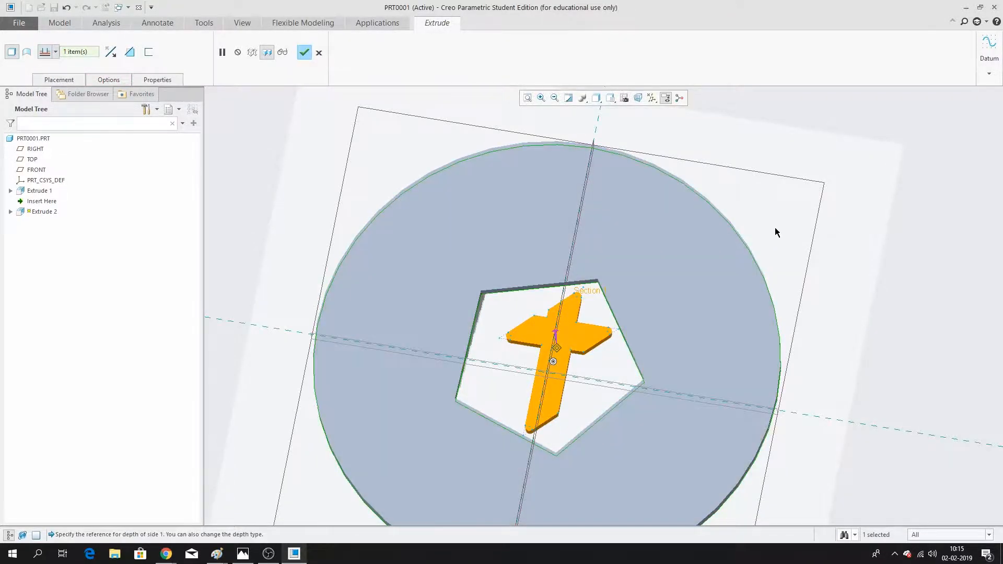
{"action": "middle_click_drag", "start_coordinate": [614, 283], "coordinate": [605, 300]}
{"action": "left_click", "coordinate": [261, 161]}
{"action": "mouse_move", "coordinate": [260, 162]}
{"action": "middle_mouse_down"}
{"action": "mouse_move", "coordinate": [439, 155]}
{"action": "mouse_move", "coordinate": [701, 330]}
{"action": "mouse_move", "coordinate": [826, 289]}
{"action": "middle_mouse_up"}
{"action": "mouse_move", "coordinate": [618, 306]}
{"action": "middle_mouse_down"}
{"action": "mouse_move", "coordinate": [624, 299]}
{"action": "mouse_move", "coordinate": [626, 332]}
{"action": "mouse_move", "coordinate": [611, 314]}
{"action": "middle_mouse_up"}
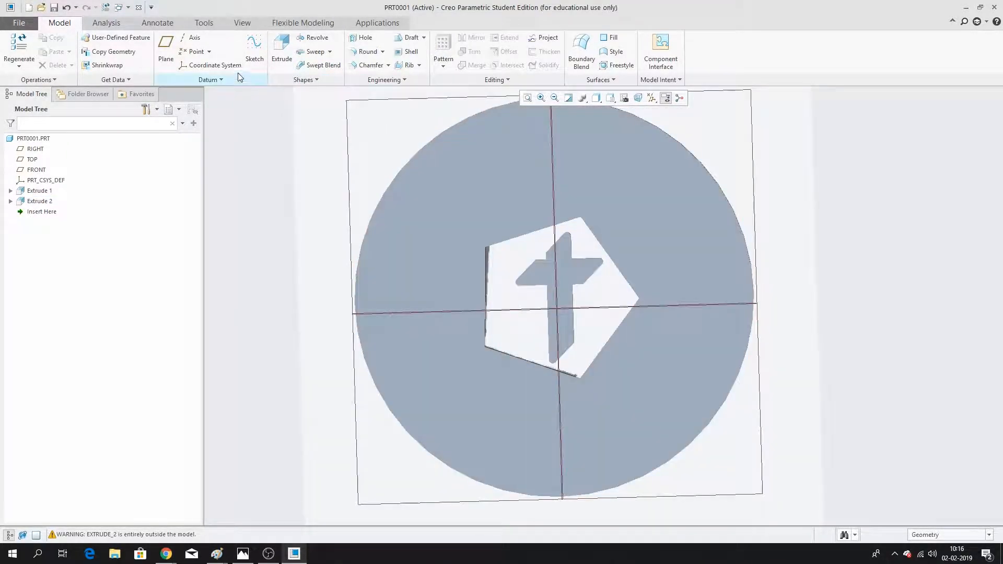
Start a new extrusion sketch on the disc's flat face in 2D orientation, and check the Tech.png logo in Photos for reference.
{"action": "left_click", "coordinate": [290, 58]}
{"action": "left_click", "coordinate": [454, 168]}
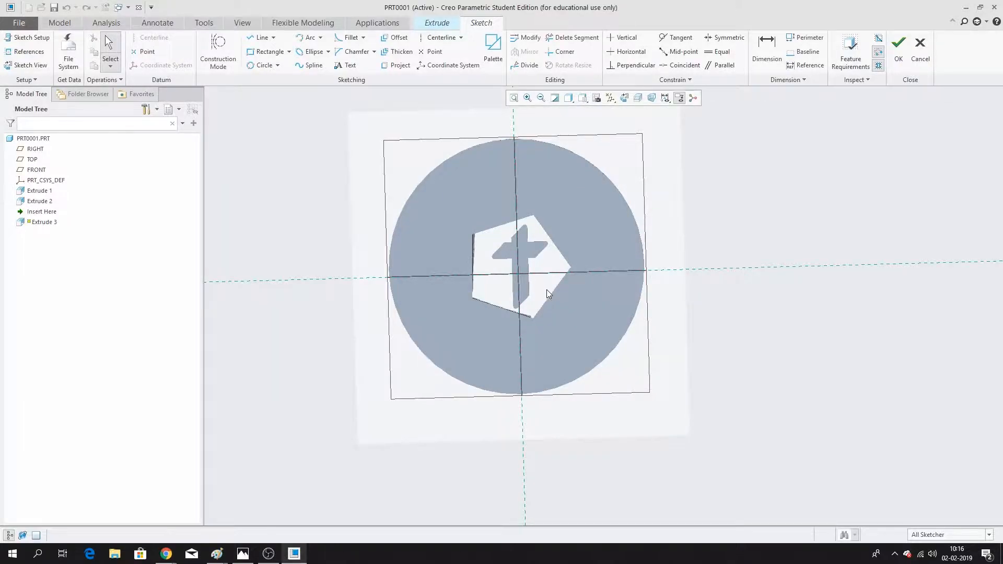
{"action": "key", "text": "alt+Tab"}
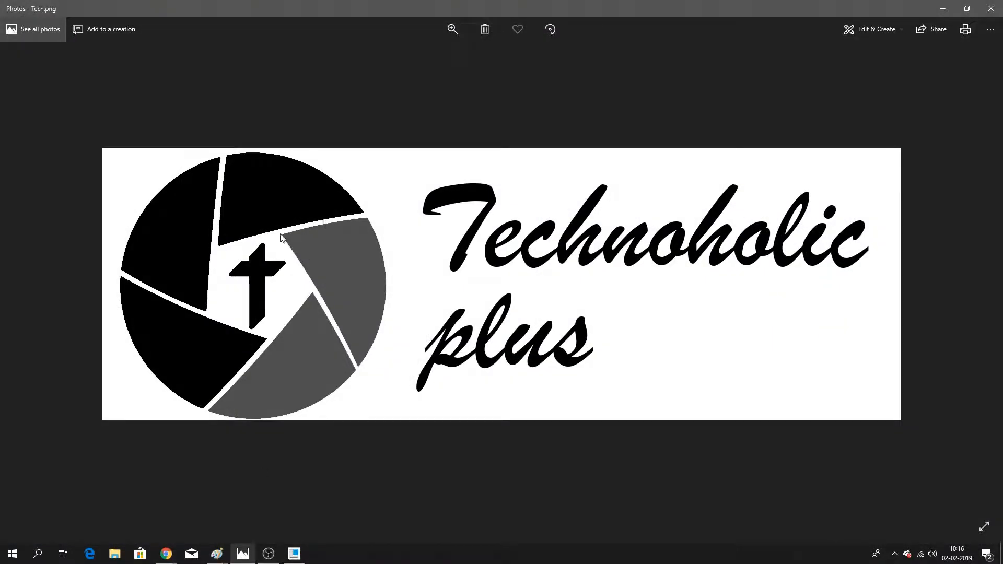
{"action": "left_click", "coordinate": [944, 8]}
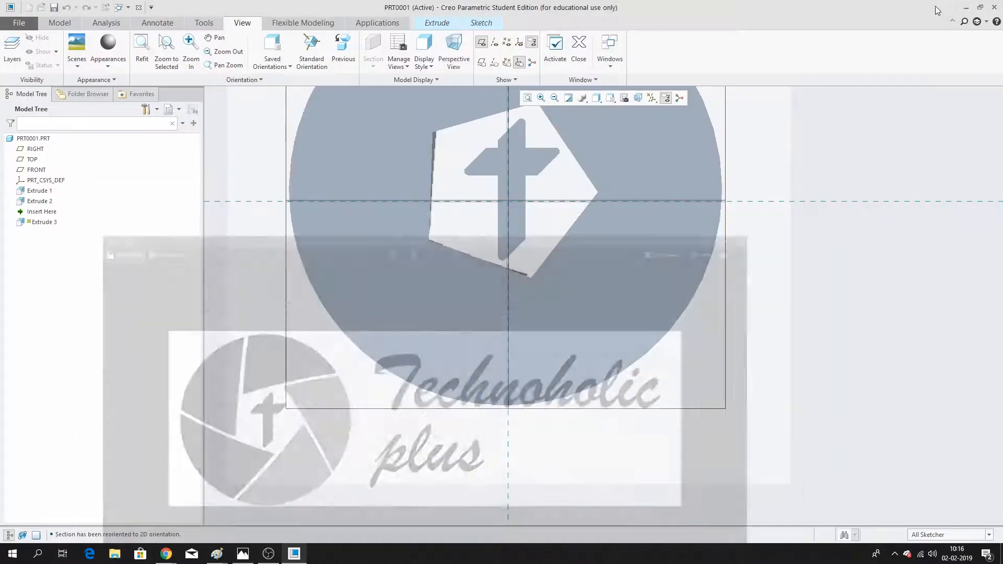
{"action": "scroll", "coordinate": [532, 313], "scroll_direction": "up", "scroll_amount": 2}
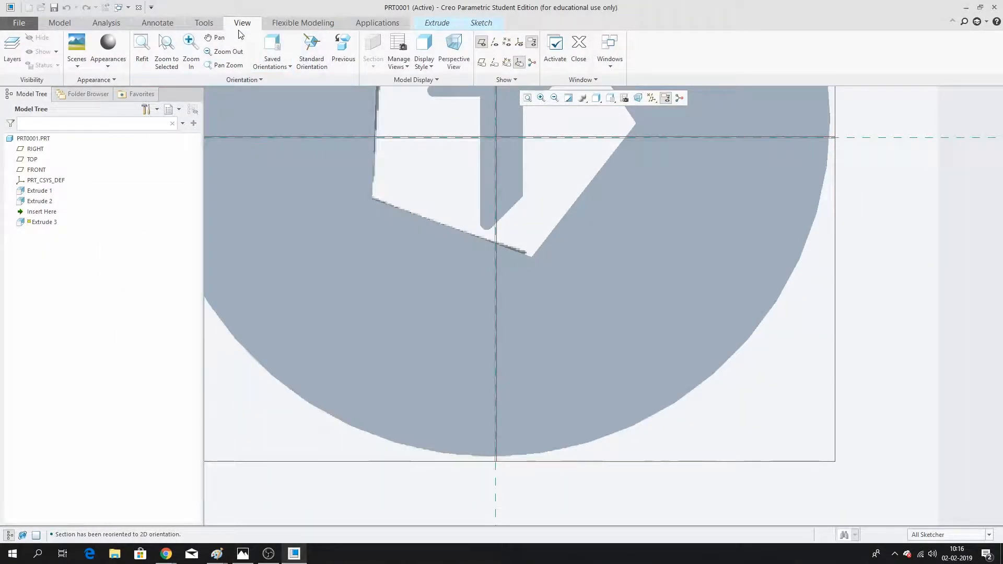
{"action": "left_click", "coordinate": [483, 23]}
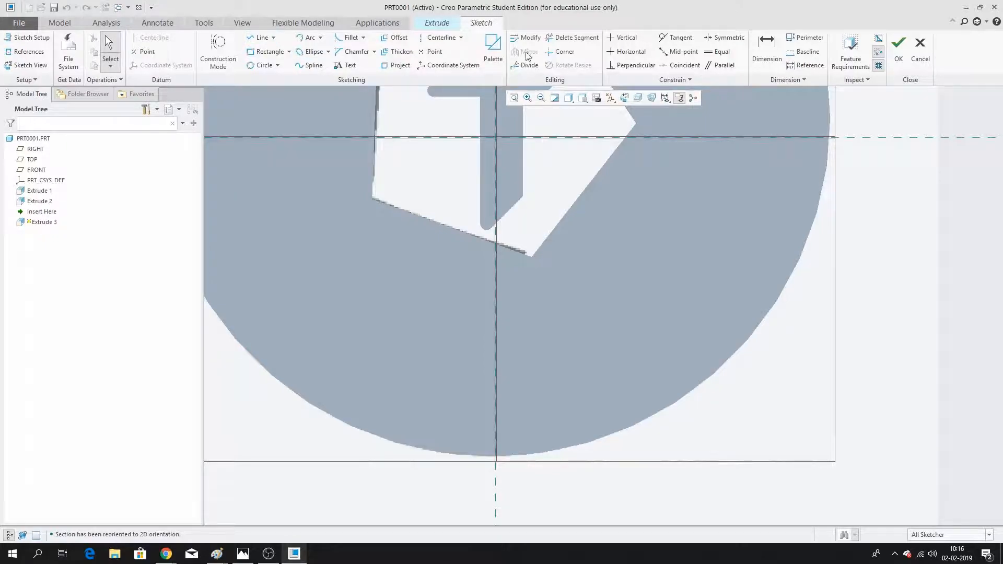
Turn on all sketcher display filters, then hide the grid.
{"action": "left_click", "coordinate": [665, 99]}
{"action": "left_click", "coordinate": [666, 110]}
{"action": "left_click", "coordinate": [923, 256]}
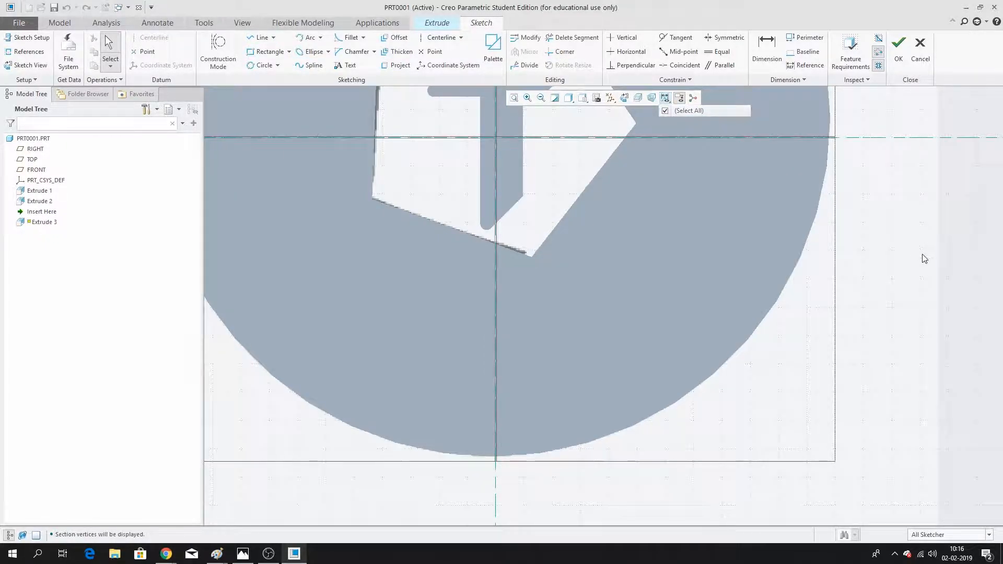
{"action": "scroll", "coordinate": [714, 139], "scroll_direction": "down", "scroll_amount": 2}
{"action": "left_click", "coordinate": [665, 99]}
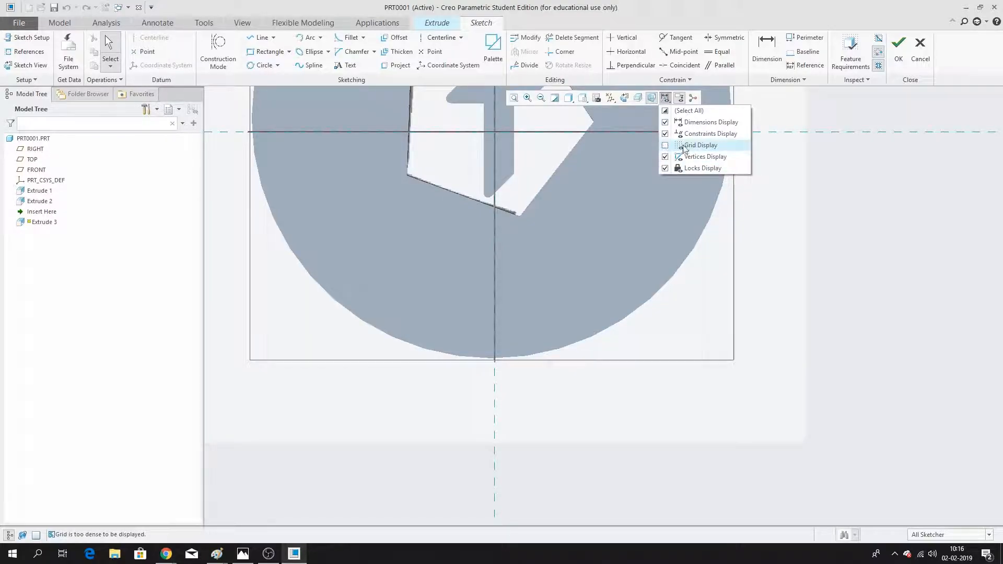
{"action": "left_click", "coordinate": [655, 100]}
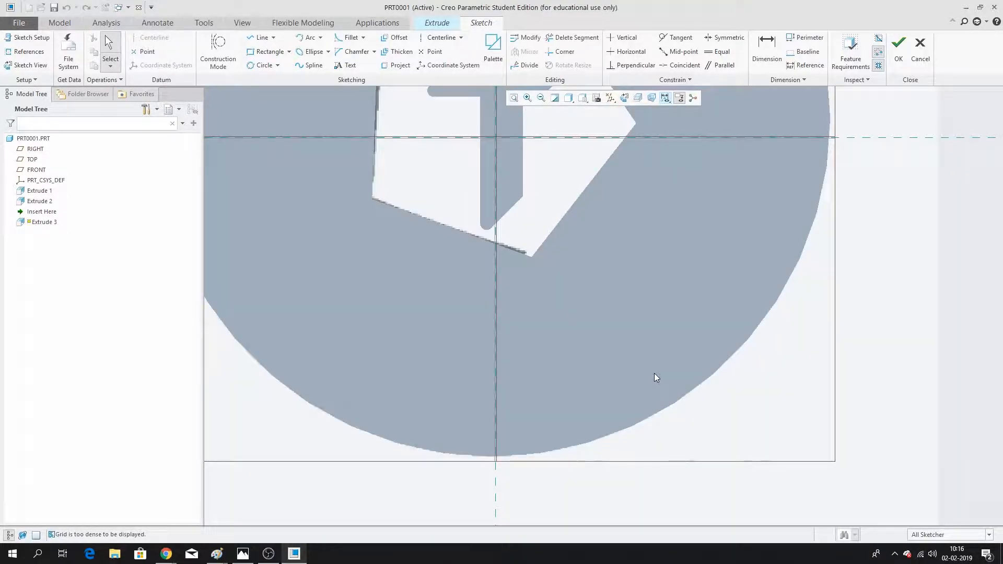
Sketch a short straight line from the pentagonal opening's lowest corner back along its bottom edge.
{"action": "scroll", "coordinate": [627, 377], "scroll_direction": "down", "scroll_amount": 2}
{"action": "left_click", "coordinate": [258, 37]}
{"action": "scroll", "coordinate": [667, 400], "scroll_direction": "up", "scroll_amount": 4}
{"action": "left_click", "coordinate": [578, 320]}
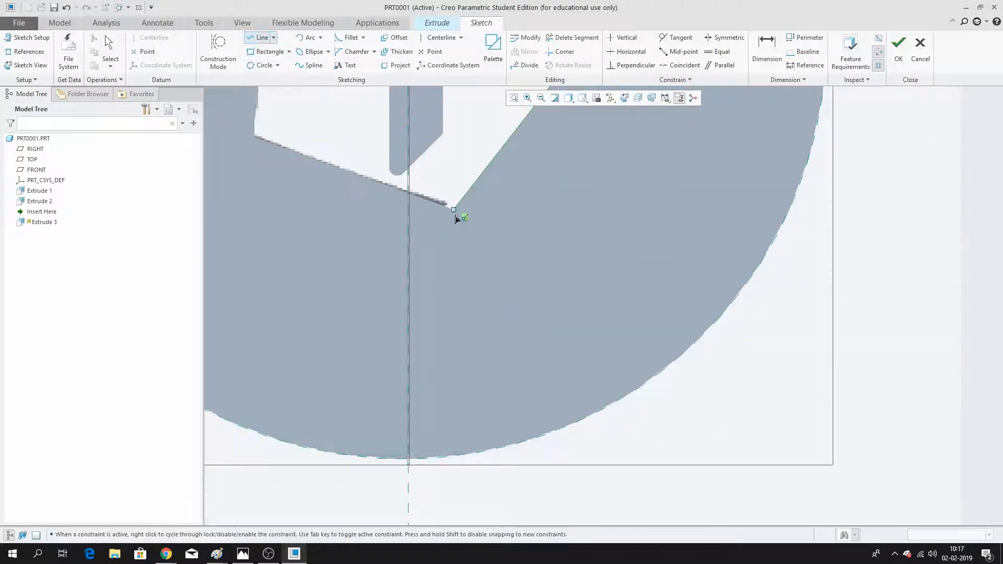
{"action": "left_click", "coordinate": [392, 187]}
{"action": "middle_click", "coordinate": [604, 190]}
Sketch an arc tangent to the short line, from the pentagon's lowest corner to the disc's rim.
{"action": "left_click", "coordinate": [315, 38]}
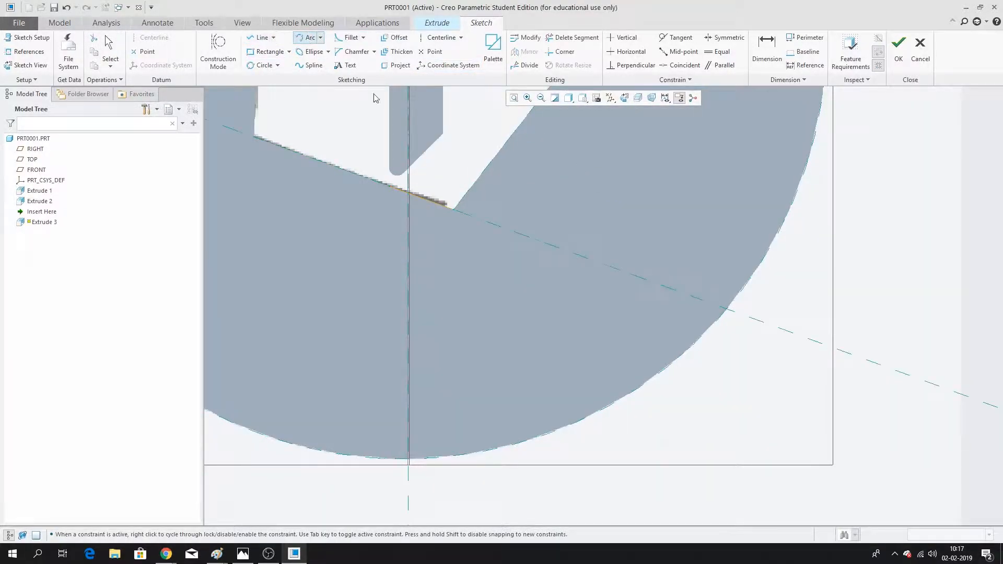
{"action": "left_click", "coordinate": [453, 213]}
{"action": "left_click", "coordinate": [453, 211]}
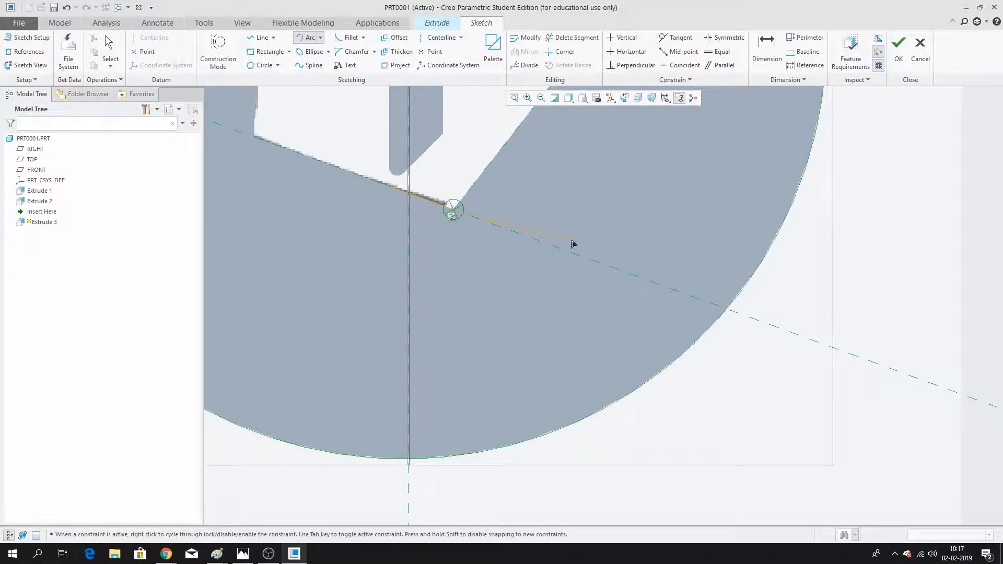
{"action": "left_click", "coordinate": [765, 256]}
{"action": "middle_click", "coordinate": [725, 193]}
{"action": "left_click", "coordinate": [724, 184]}
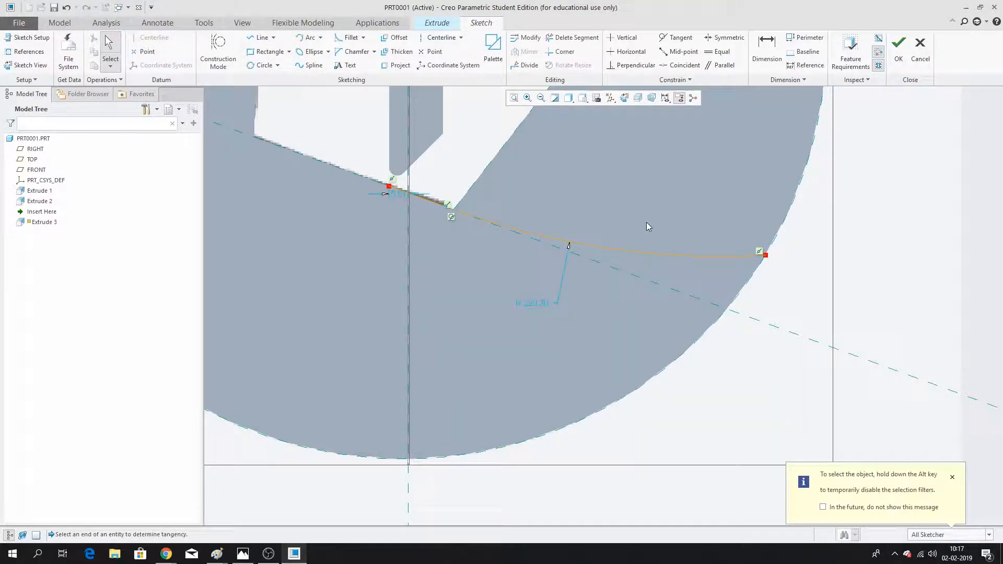
Try radii of 220 and 500 for the tangent arc, and shift its outer end along the disc's rim.
{"action": "double_click", "coordinate": [538, 305]}
{"action": "type", "text": "220"}
{"action": "key", "text": "Return"}
{"action": "left_click", "coordinate": [765, 263]}
{"action": "mouse_move", "coordinate": [766, 259]}
{"action": "left_mouse_down"}
{"action": "mouse_move", "coordinate": [752, 284]}
{"action": "mouse_move", "coordinate": [761, 263]}
{"action": "left_mouse_up"}
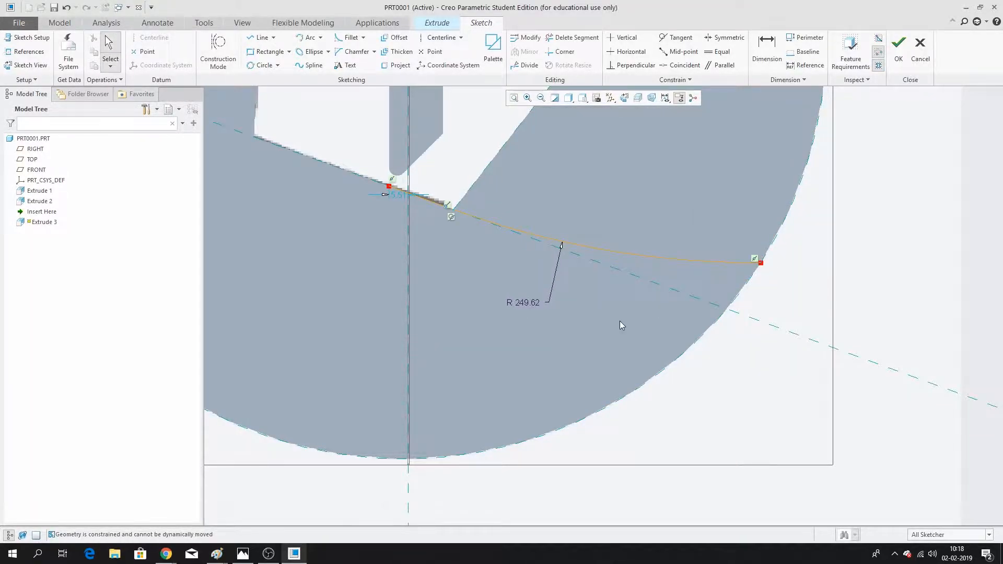
{"action": "scroll", "coordinate": [620, 321], "scroll_direction": "up", "scroll_amount": 5}
{"action": "left_click_drag", "start_coordinate": [666, 302], "coordinate": [666, 304]}
{"action": "double_click", "coordinate": [570, 355]}
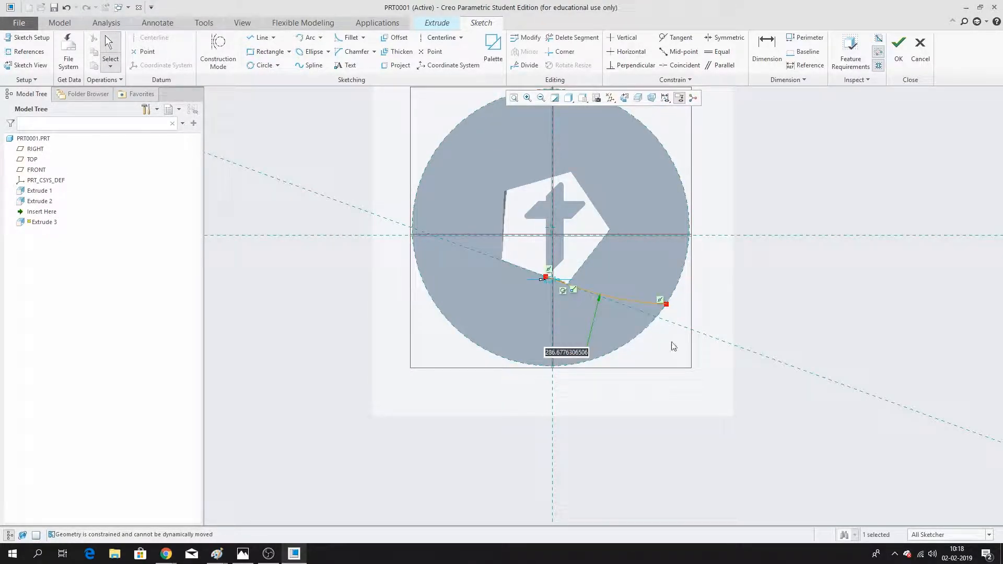
{"action": "type", "text": "500"}
{"action": "key", "text": "Return"}
Set the tangent arc's radius to 250 and delete the short straight line along the pentagon's edge.
{"action": "double_click", "coordinate": [559, 356]}
{"action": "type", "text": "250"}
{"action": "key", "text": "Return"}
{"action": "scroll", "coordinate": [724, 313], "scroll_direction": "down", "scroll_amount": 2}
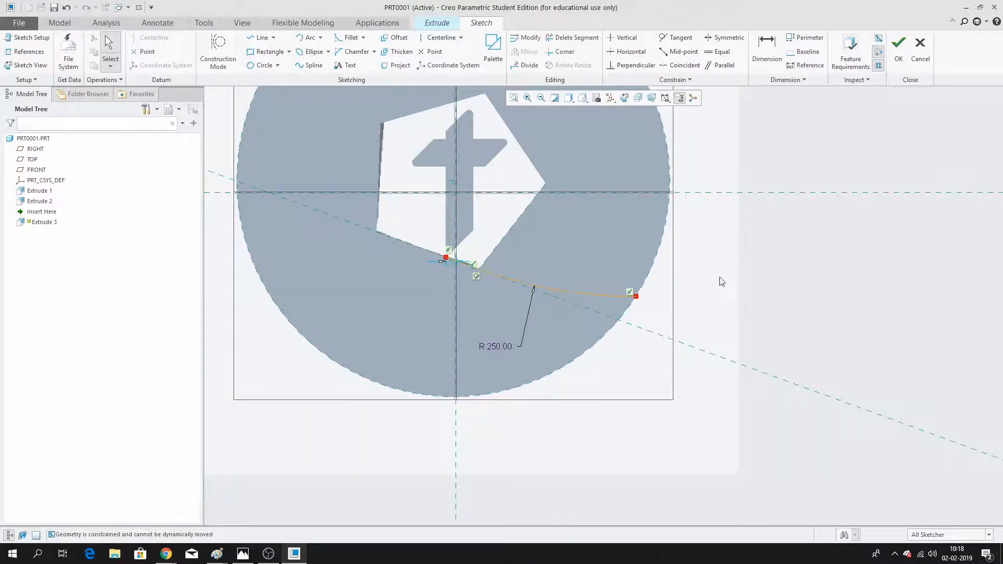
{"action": "scroll", "coordinate": [484, 264], "scroll_direction": "down", "scroll_amount": 2}
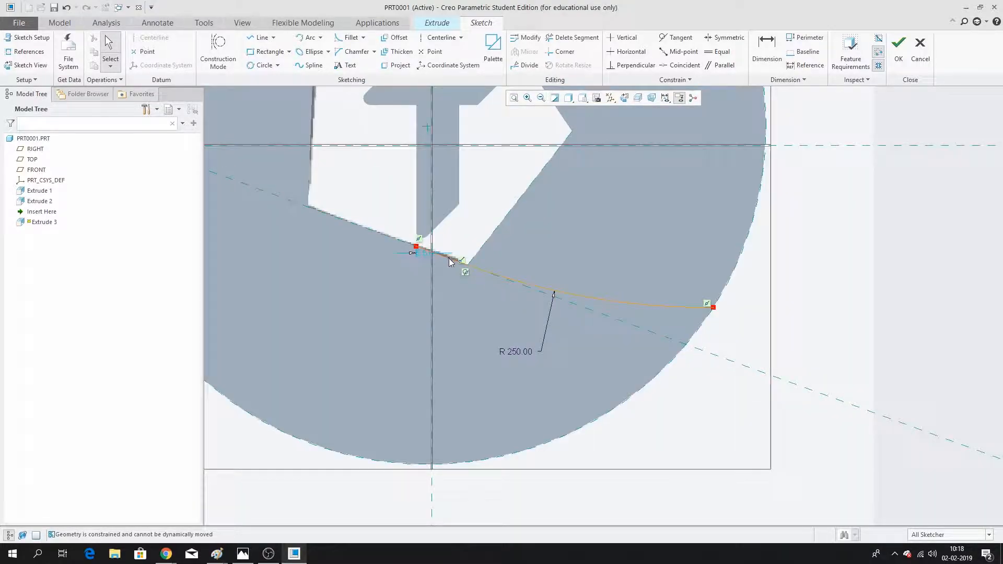
{"action": "scroll", "coordinate": [460, 259], "scroll_direction": "down", "scroll_amount": 2}
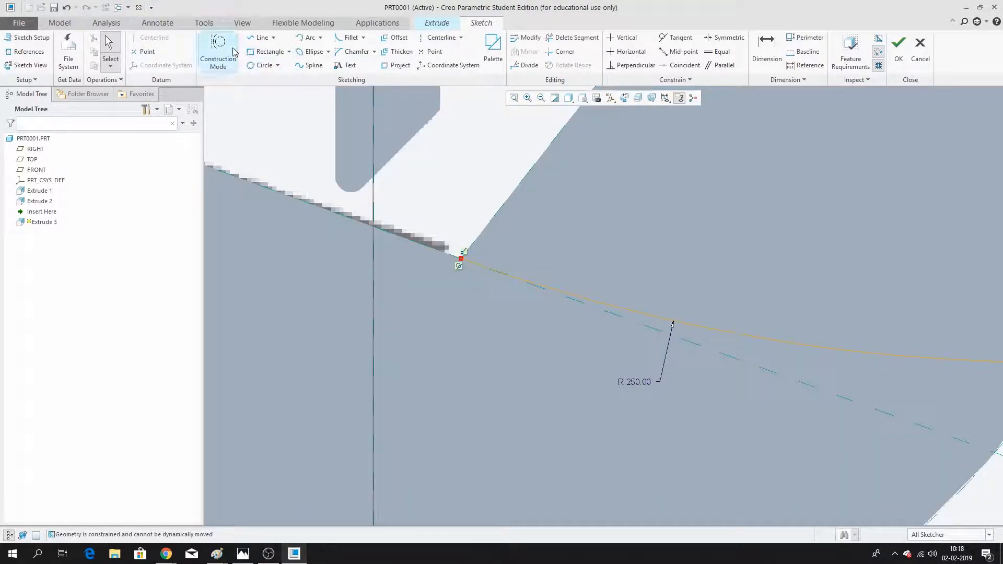
{"action": "left_click", "coordinate": [258, 38]}
{"action": "left_click", "coordinate": [463, 256]}
{"action": "middle_click", "coordinate": [482, 239]}
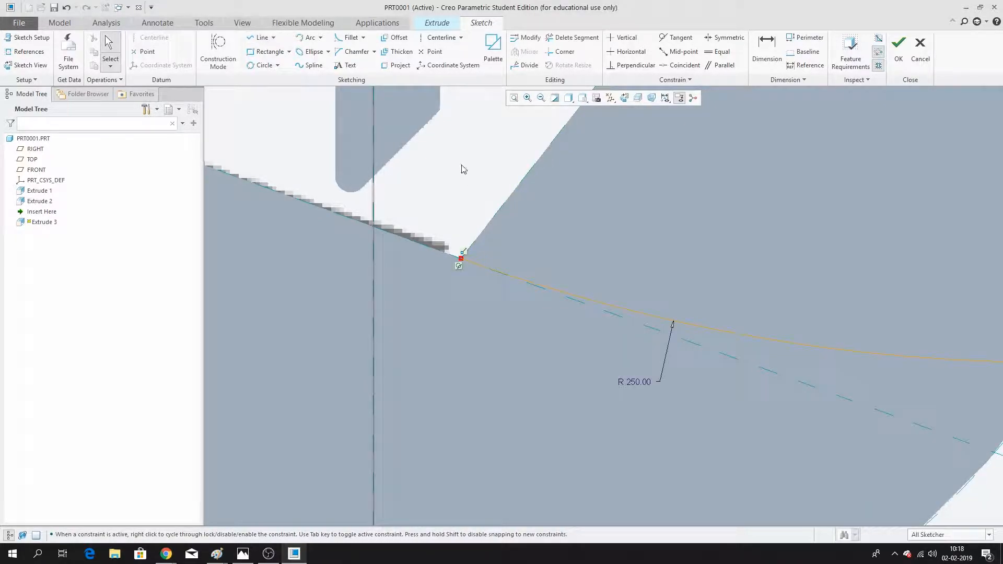
Thicken the R250 arc as a single edge with thickness 5, offset 0 and open end caps.
{"action": "left_click", "coordinate": [397, 52]}
{"action": "scroll", "coordinate": [527, 234], "scroll_direction": "up", "scroll_amount": 2}
{"action": "left_click", "coordinate": [544, 233]}
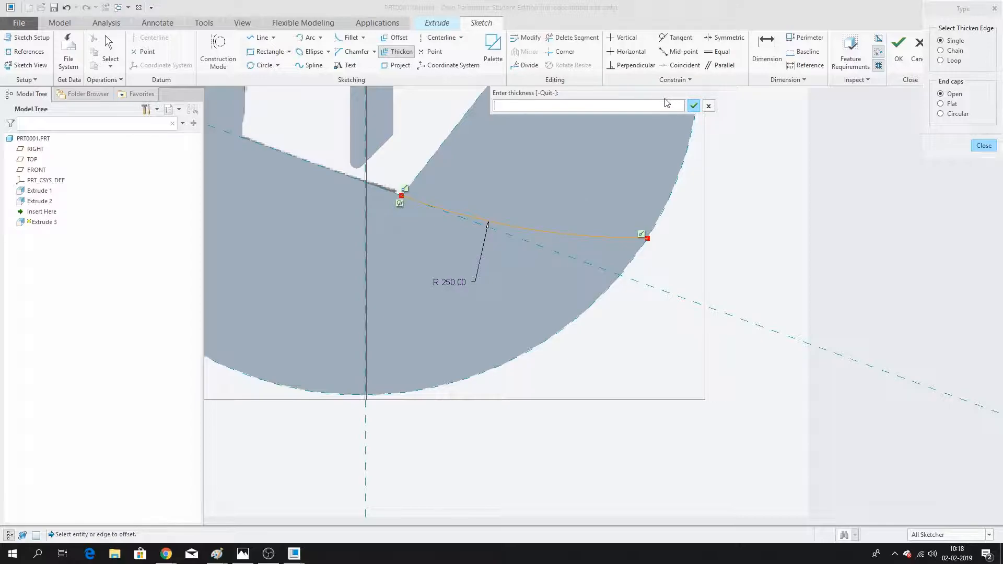
{"action": "key", "text": "Return"}
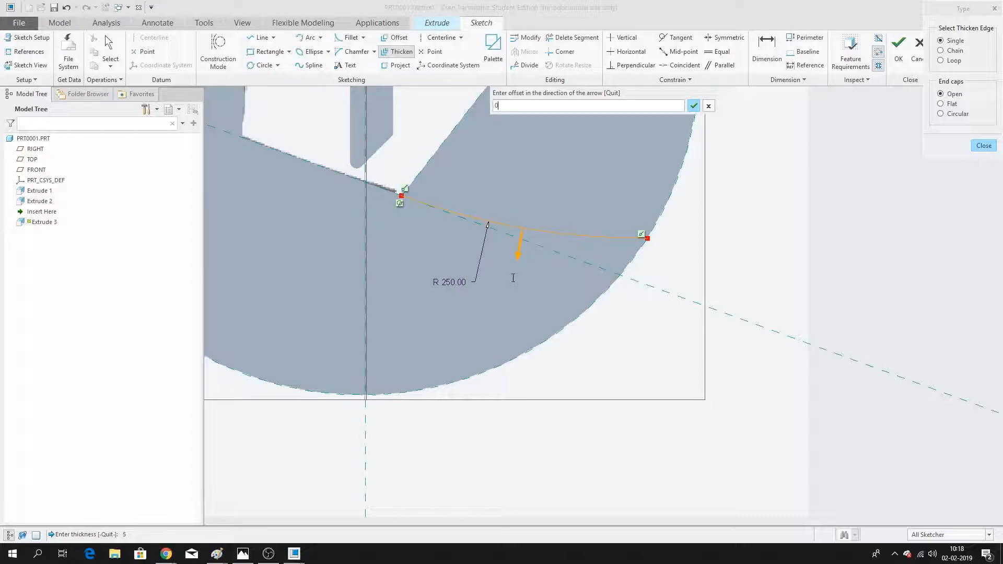
{"action": "key", "text": "Return"}
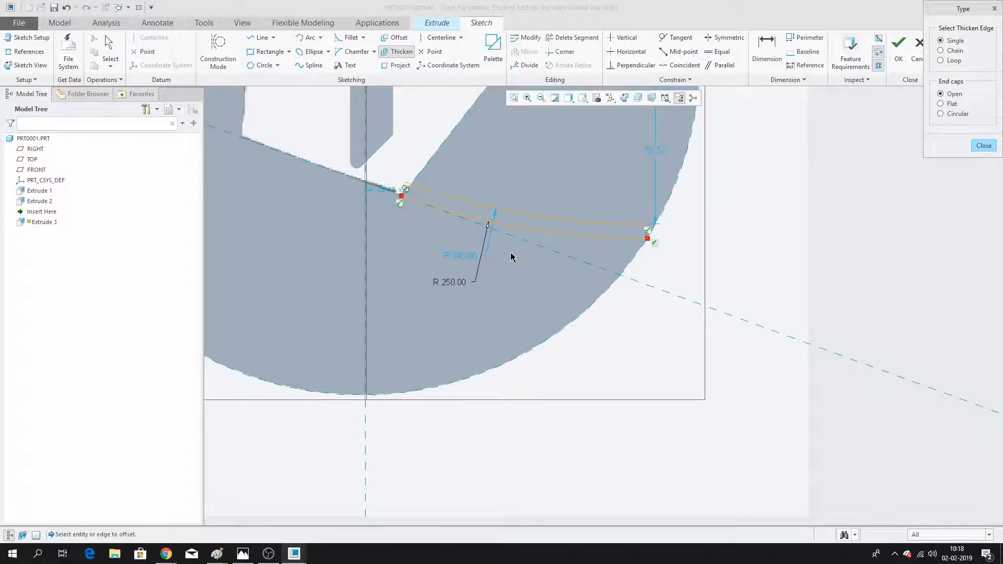
{"action": "scroll", "coordinate": [657, 222], "scroll_direction": "up", "scroll_amount": 3}
{"action": "scroll", "coordinate": [668, 226], "scroll_direction": "down", "scroll_amount": 2}
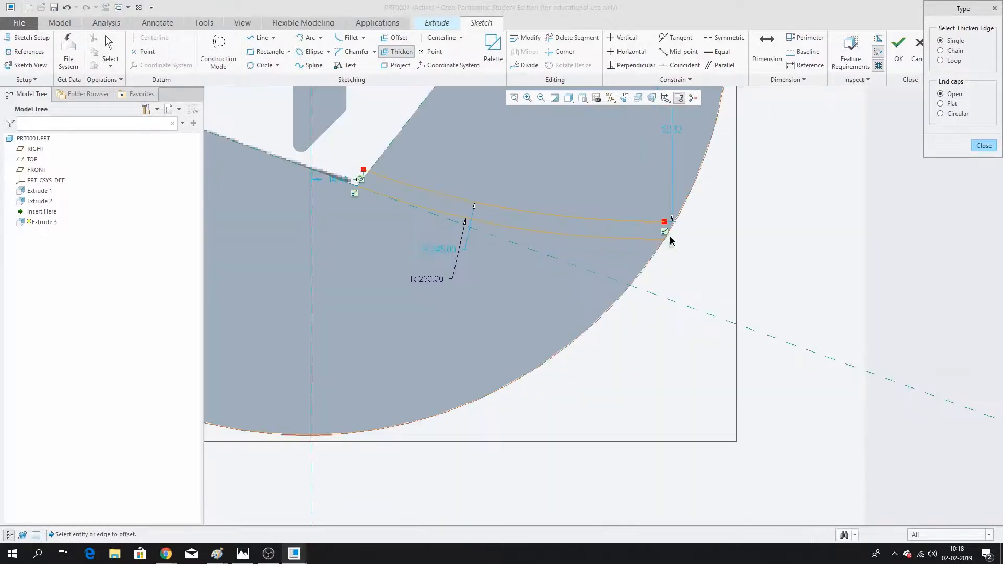
{"action": "left_click", "coordinate": [983, 146]}
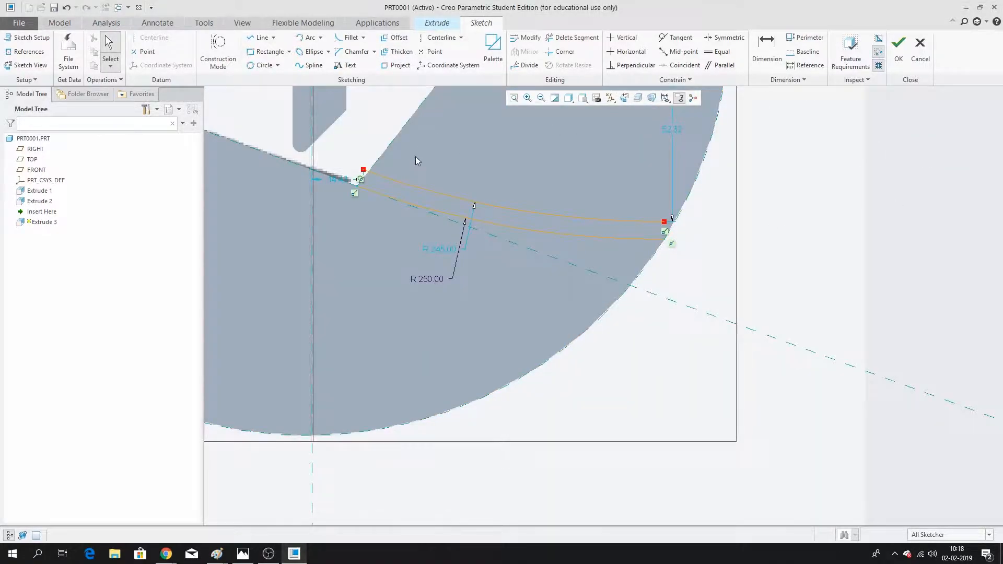
{"action": "scroll", "coordinate": [412, 155], "scroll_direction": "down", "scroll_amount": 2}
Sketch a centre-and-ends arc about the disc's centre, running along the rim from the R250 arc's end past the inner arc.
{"action": "left_click", "coordinate": [320, 38]}
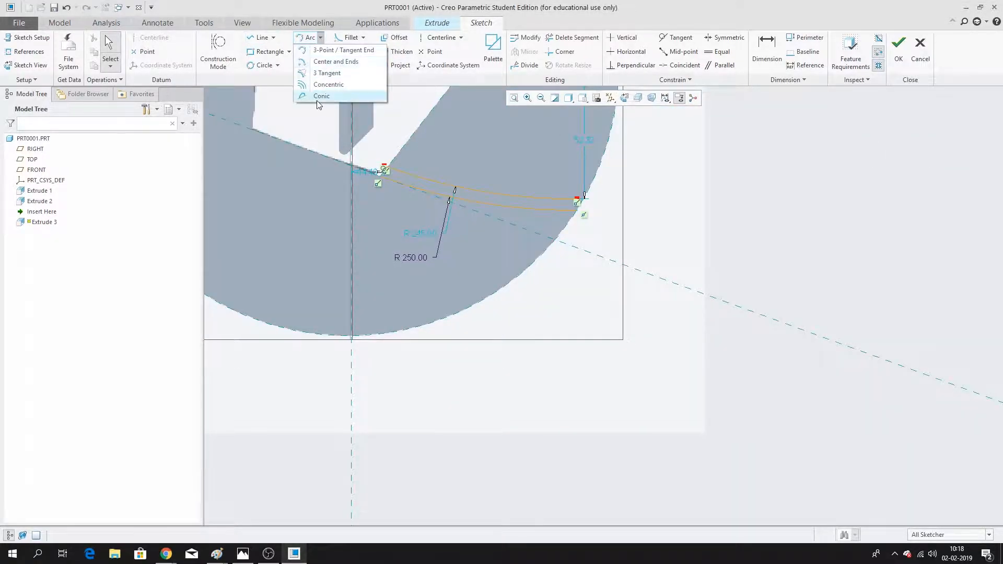
{"action": "left_click", "coordinate": [329, 64]}
{"action": "scroll", "coordinate": [457, 297], "scroll_direction": "down", "scroll_amount": 3}
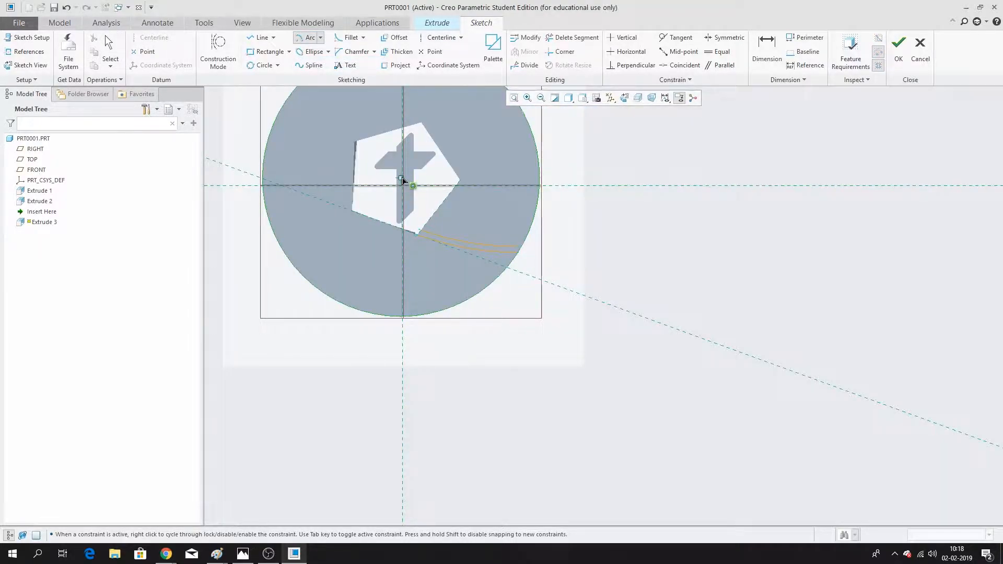
{"action": "scroll", "coordinate": [480, 246], "scroll_direction": "up", "scroll_amount": 5}
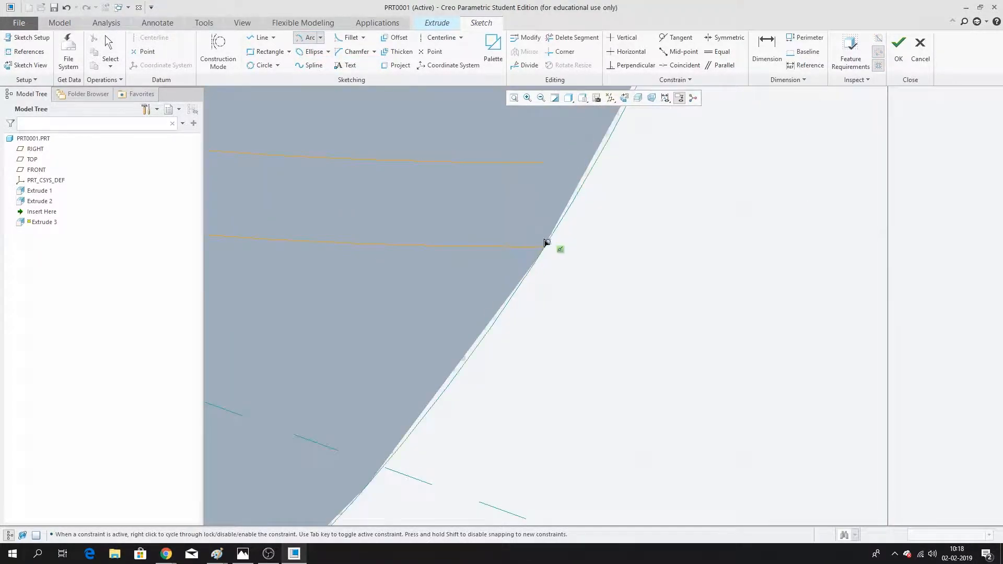
{"action": "left_click", "coordinate": [597, 155]}
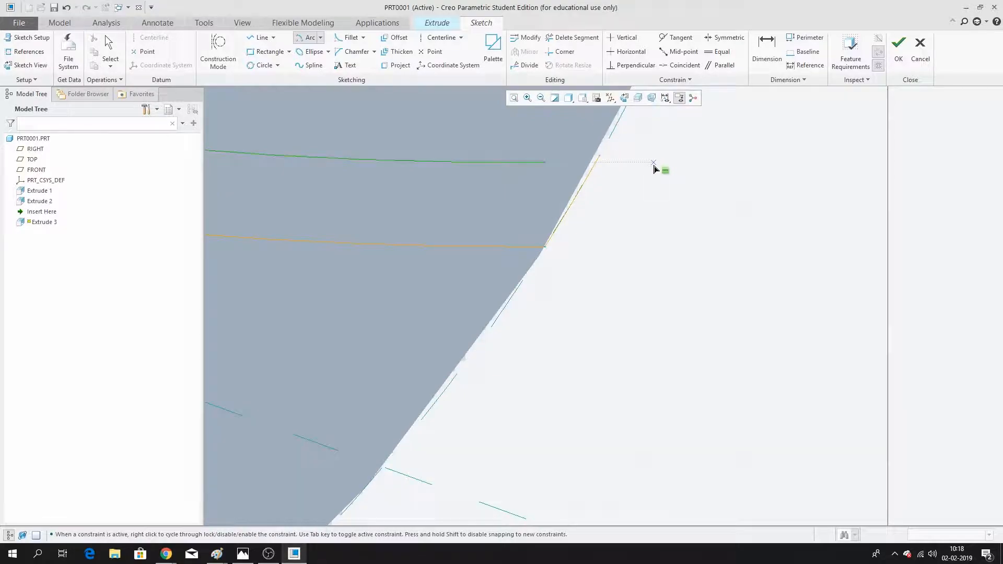
{"action": "middle_click", "coordinate": [653, 169]}
{"action": "scroll", "coordinate": [629, 255], "scroll_direction": "down", "scroll_amount": 9}
{"action": "scroll", "coordinate": [361, 130], "scroll_direction": "up", "scroll_amount": 1}
{"action": "scroll", "coordinate": [373, 106], "scroll_direction": "up", "scroll_amount": 1}
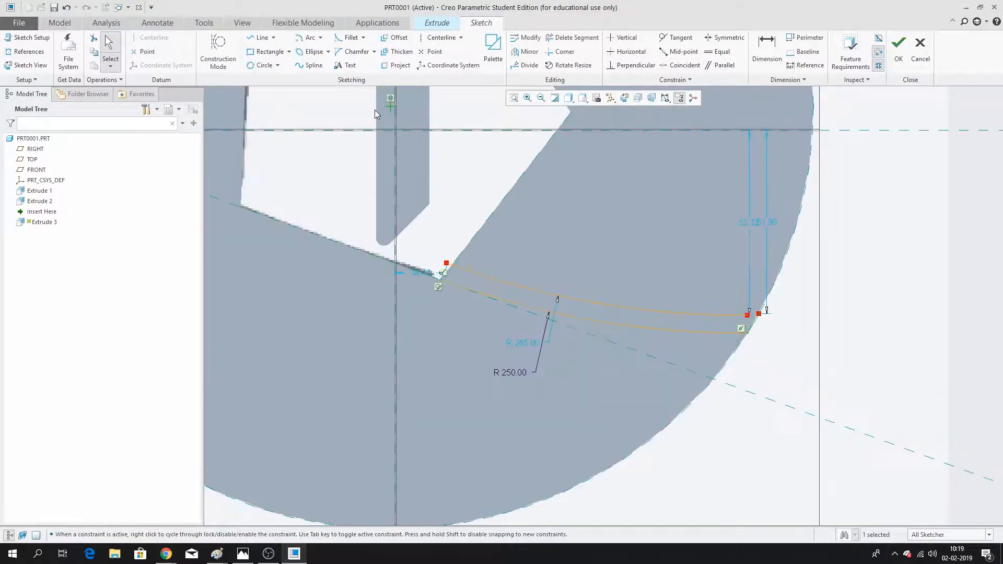
Project the pentagon's lower slanted edge into the sketch to close the curved strip's inner end.
{"action": "scroll", "coordinate": [434, 284], "scroll_direction": "up", "scroll_amount": 2}
{"action": "scroll", "coordinate": [463, 319], "scroll_direction": "down", "scroll_amount": 1}
{"action": "scroll", "coordinate": [463, 319], "scroll_direction": "up", "scroll_amount": 1}
{"action": "scroll", "coordinate": [449, 290], "scroll_direction": "up", "scroll_amount": 1}
{"action": "left_click", "coordinate": [397, 64]}
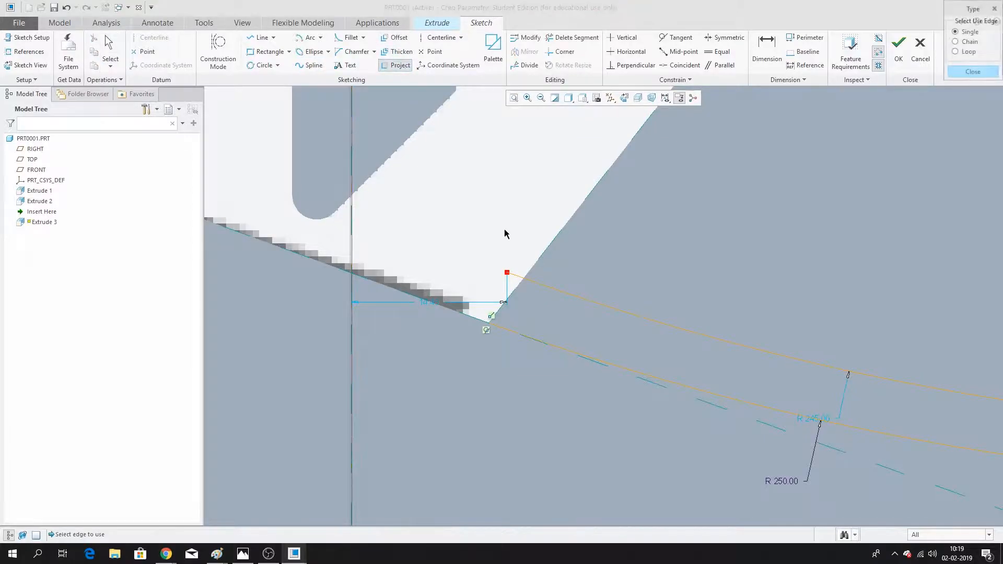
{"action": "scroll", "coordinate": [409, 204], "scroll_direction": "down", "scroll_amount": 3}
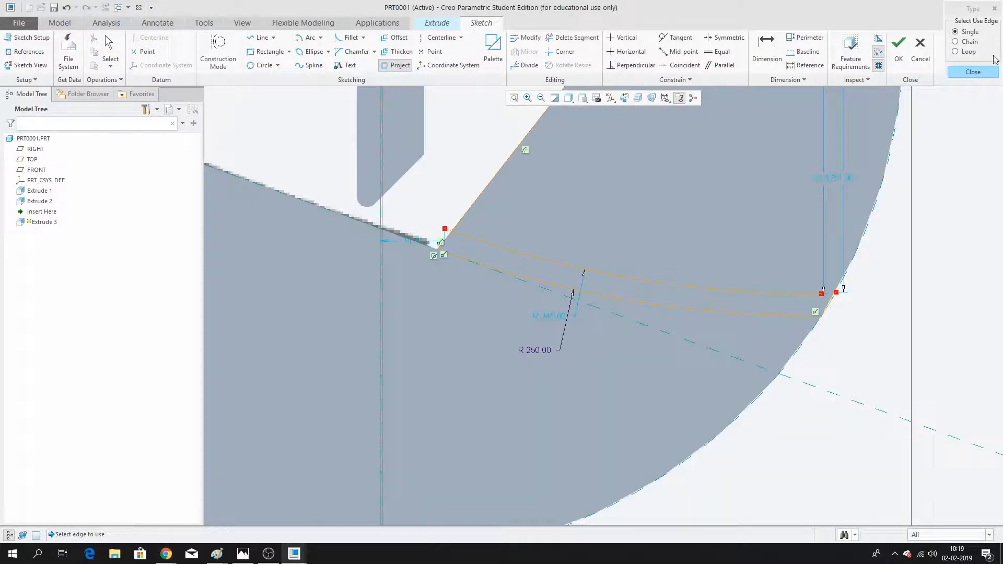
{"action": "left_click", "coordinate": [973, 71]}
Trim the projected pentagon edge beyond the strip and the inner arc's overhang inside the opening.
{"action": "left_click", "coordinate": [573, 37]}
{"action": "scroll", "coordinate": [545, 196], "scroll_direction": "up", "scroll_amount": 2}
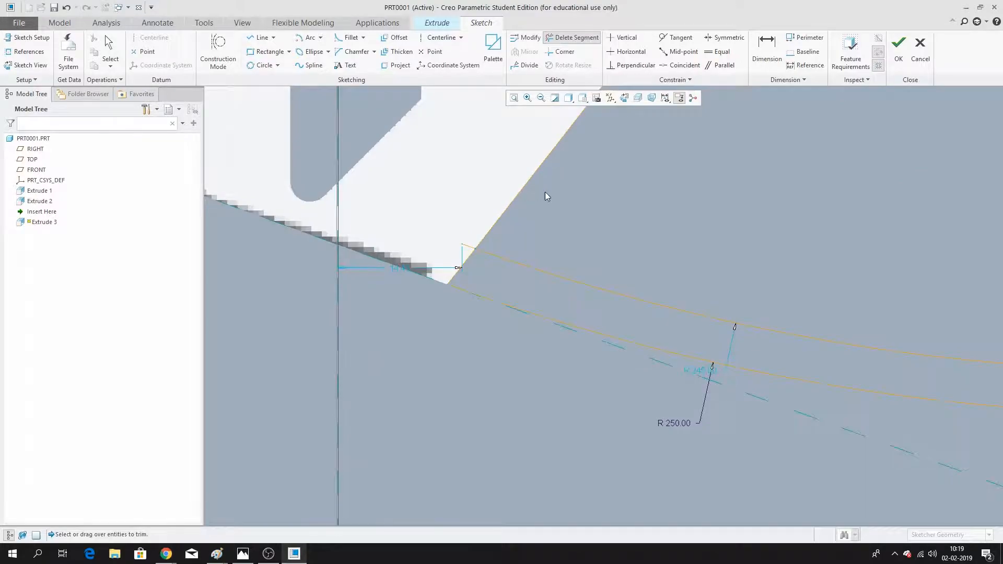
{"action": "scroll", "coordinate": [489, 242], "scroll_direction": "up", "scroll_amount": 1}
{"action": "scroll", "coordinate": [446, 282], "scroll_direction": "down", "scroll_amount": 1}
{"action": "scroll", "coordinate": [512, 205], "scroll_direction": "down", "scroll_amount": 2}
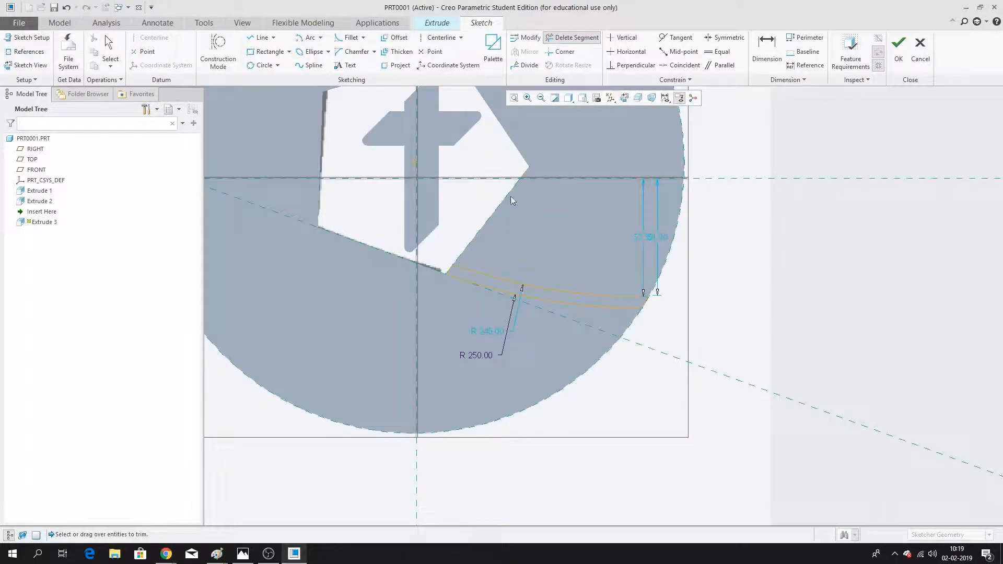
{"action": "scroll", "coordinate": [549, 188], "scroll_direction": "down", "scroll_amount": 1}
{"action": "scroll", "coordinate": [583, 323], "scroll_direction": "up", "scroll_amount": 3}
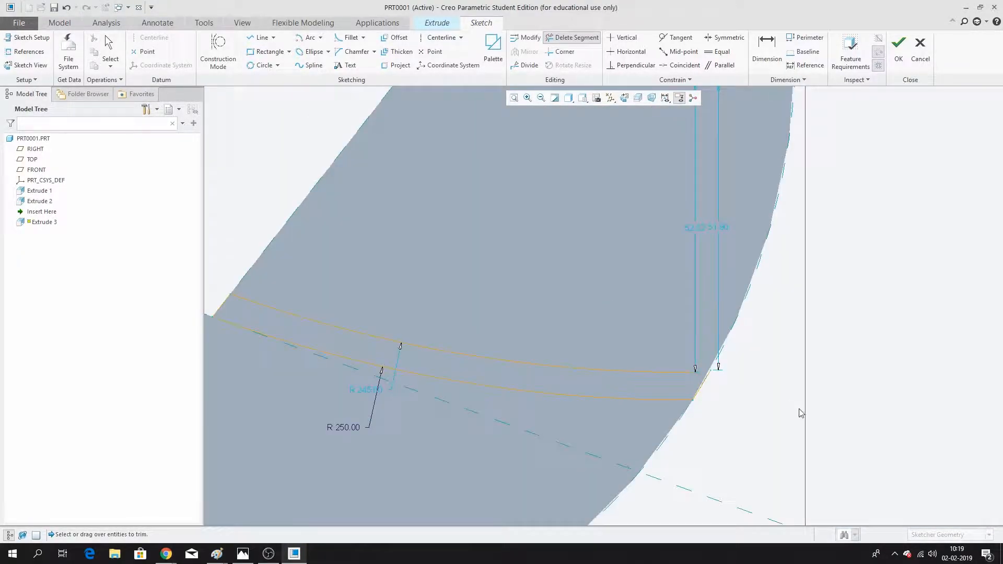
{"action": "middle_click", "coordinate": [636, 247]}
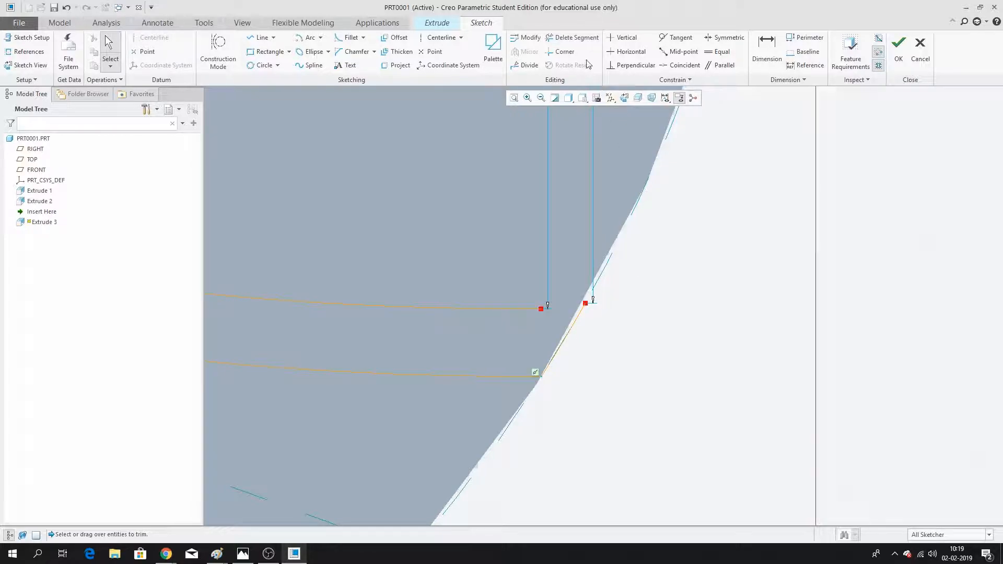
Trim the strip's inner arc and the rim arc to a common corner at the outer end.
{"action": "left_click", "coordinate": [560, 51]}
{"action": "left_click", "coordinate": [528, 310]}
{"action": "left_click", "coordinate": [578, 318]}
{"action": "scroll", "coordinate": [639, 256], "scroll_direction": "down", "scroll_amount": 3}
{"action": "middle_click", "coordinate": [642, 292]}
{"action": "scroll", "coordinate": [642, 292], "scroll_direction": "up", "scroll_amount": 4}
{"action": "scroll", "coordinate": [450, 255], "scroll_direction": "down", "scroll_amount": 3}
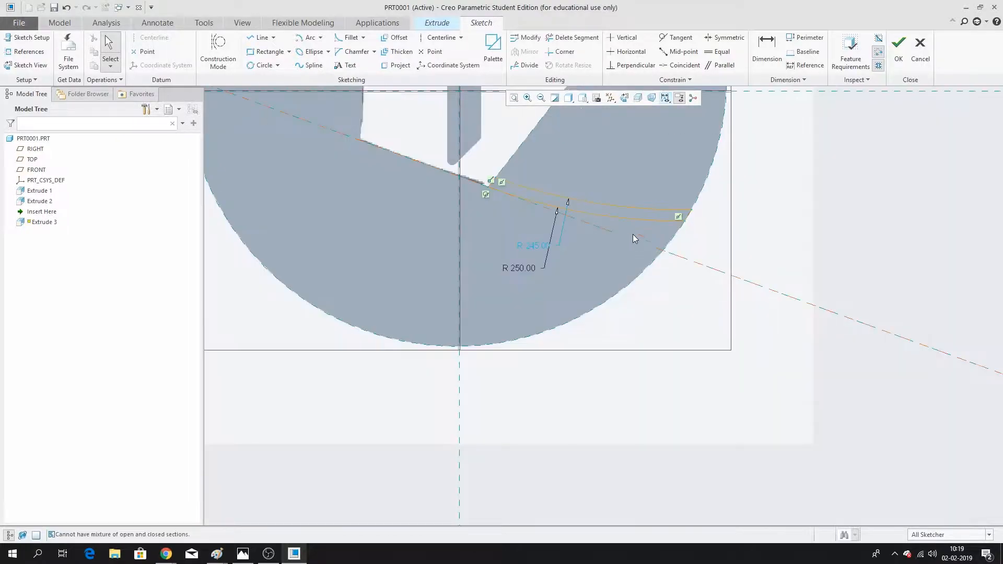
Delete the duplicate arc on the strip's lower edge and accept the closed strip sketch.
{"action": "scroll", "coordinate": [633, 215], "scroll_direction": "down", "scroll_amount": 4}
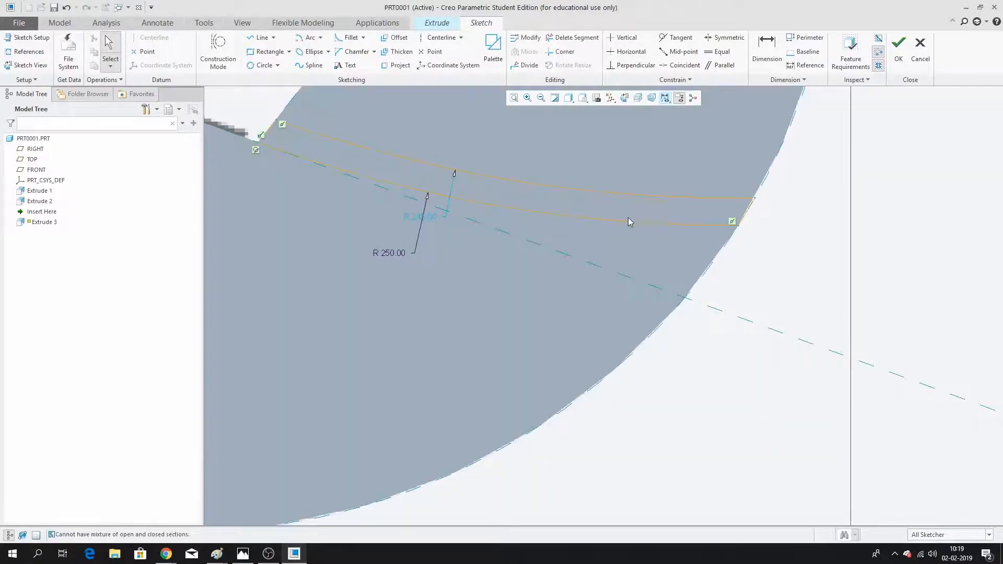
{"action": "left_click", "coordinate": [621, 223]}
{"action": "key", "text": "Delete"}
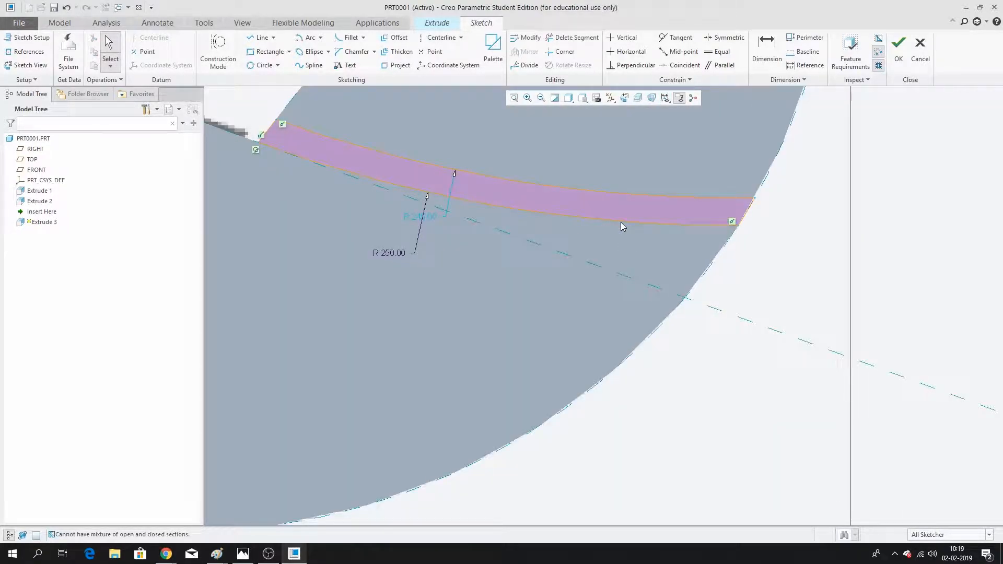
{"action": "scroll", "coordinate": [553, 318], "scroll_direction": "up", "scroll_amount": 1}
{"action": "scroll", "coordinate": [512, 266], "scroll_direction": "up", "scroll_amount": 2}
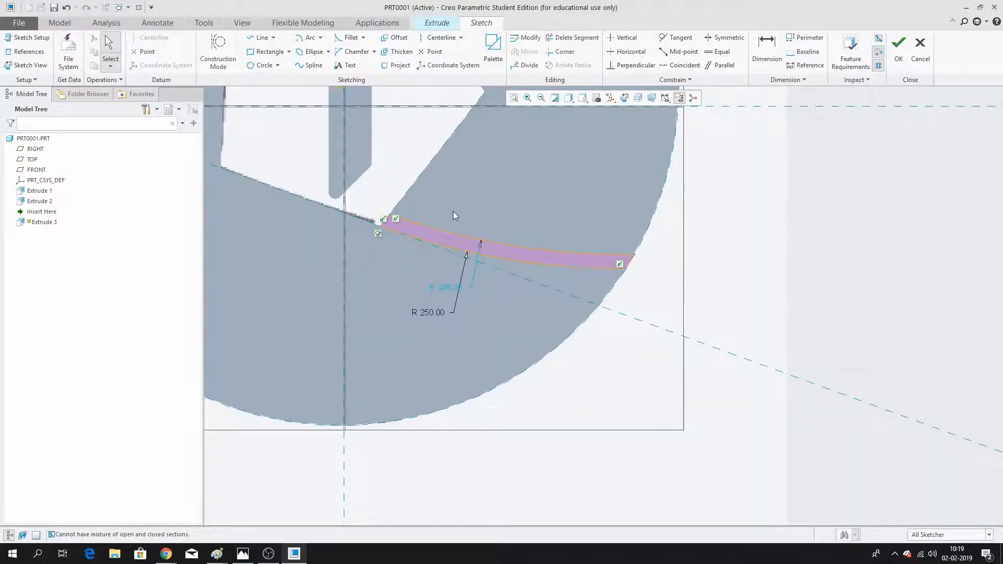
{"action": "scroll", "coordinate": [452, 213], "scroll_direction": "down", "scroll_amount": 3}
{"action": "scroll", "coordinate": [439, 306], "scroll_direction": "up", "scroll_amount": 3}
{"action": "scroll", "coordinate": [376, 288], "scroll_direction": "down", "scroll_amount": 3}
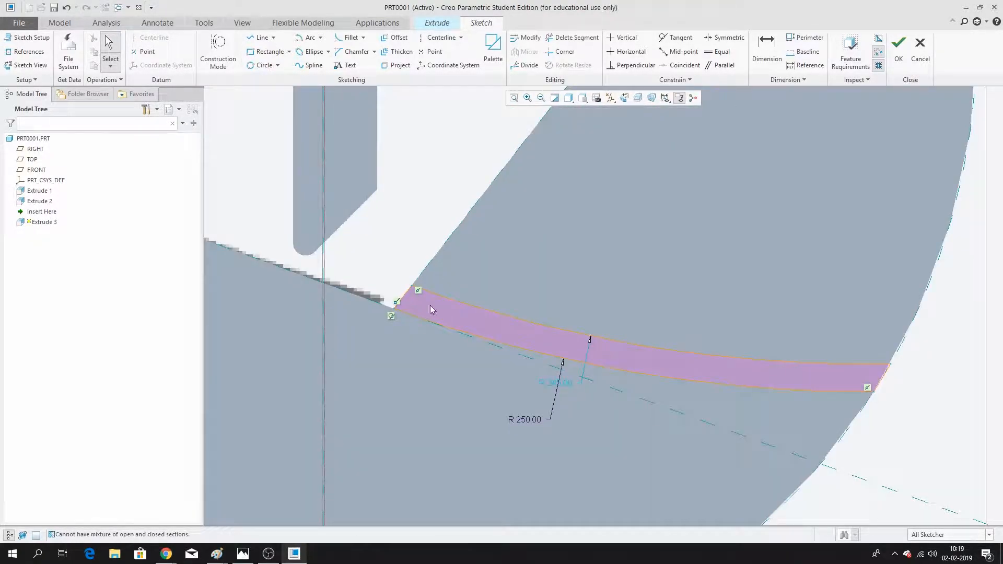
{"action": "scroll", "coordinate": [702, 295], "scroll_direction": "up", "scroll_amount": 4}
{"action": "left_click", "coordinate": [899, 44]}
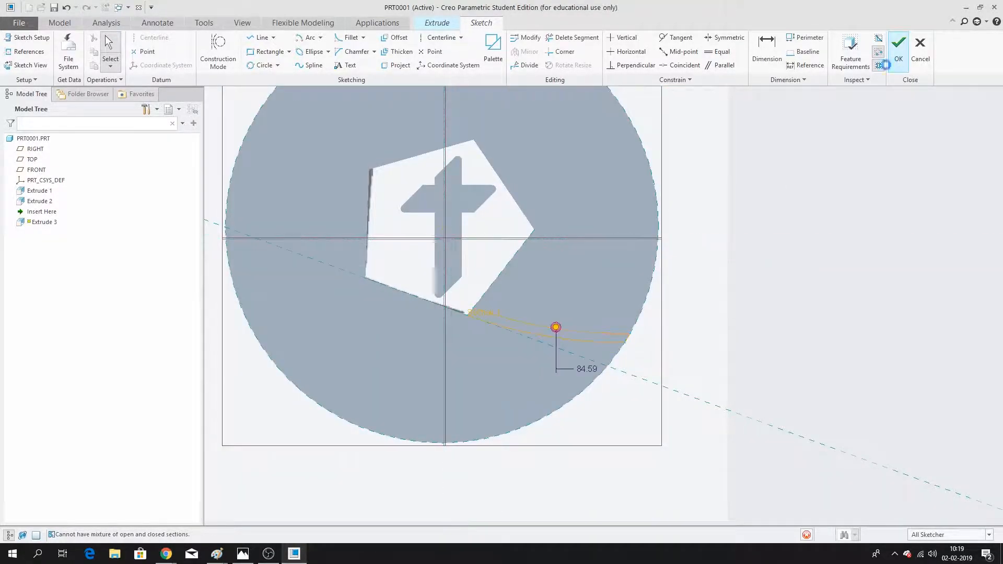
Complete the extrude of the closed strip sketch as a cut through the disc.
{"action": "left_click", "coordinate": [56, 52]}
{"action": "left_click", "coordinate": [45, 114]}
{"action": "left_click", "coordinate": [129, 52]}
{"action": "middle_click", "coordinate": [514, 209]}
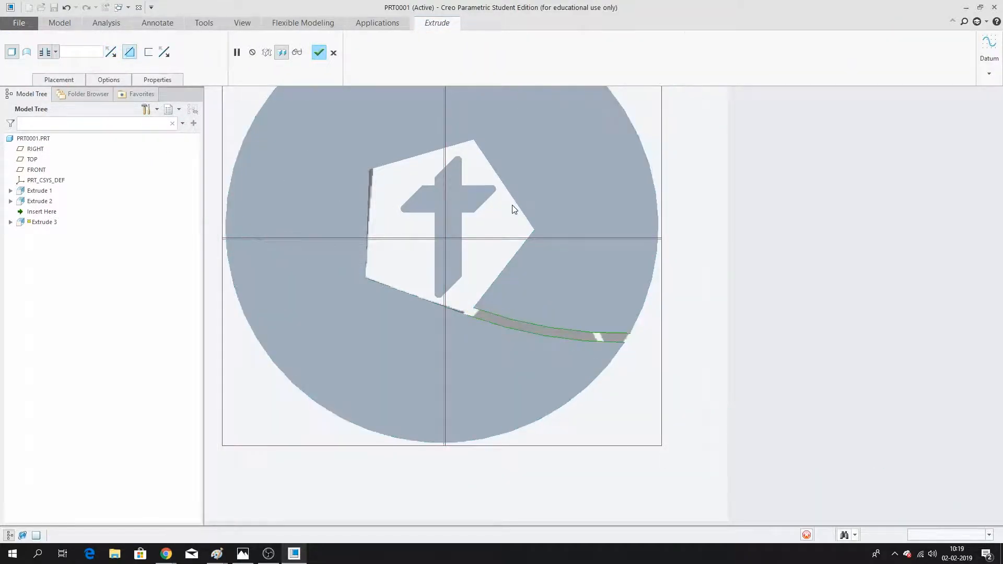
{"action": "mouse_move", "coordinate": [661, 265]}
{"action": "middle_mouse_down"}
{"action": "mouse_move", "coordinate": [650, 298]}
{"action": "mouse_move", "coordinate": [454, 365]}
{"action": "mouse_move", "coordinate": [411, 358]}
{"action": "mouse_move", "coordinate": [371, 377]}
{"action": "mouse_move", "coordinate": [293, 293]}
{"action": "middle_mouse_up"}
Start an axis pattern of the curved strip cut, turn on axis display, and choose the disc's central axis as pattern centre.
{"action": "left_click", "coordinate": [41, 212]}
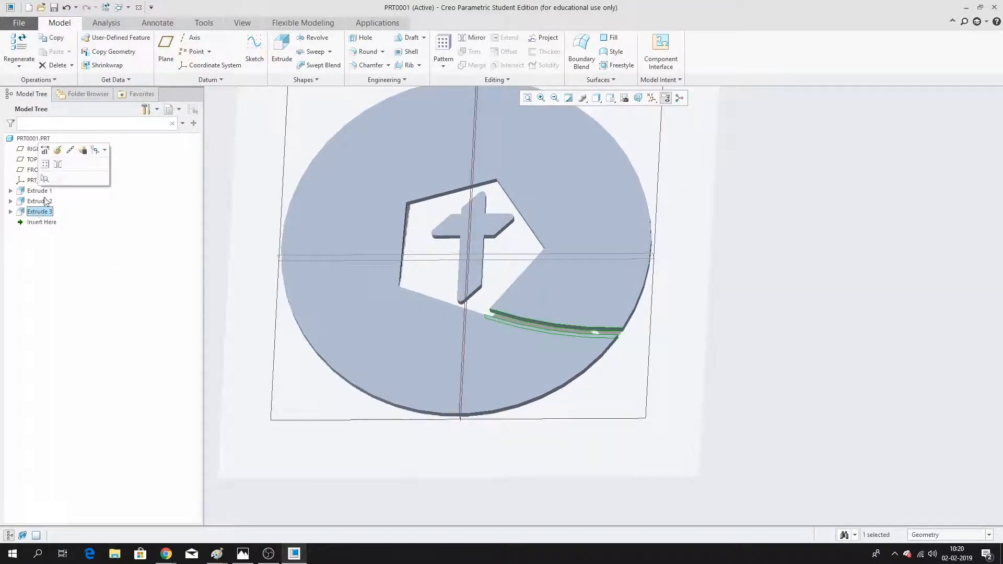
{"action": "left_click", "coordinate": [45, 164]}
{"action": "left_click", "coordinate": [48, 52]}
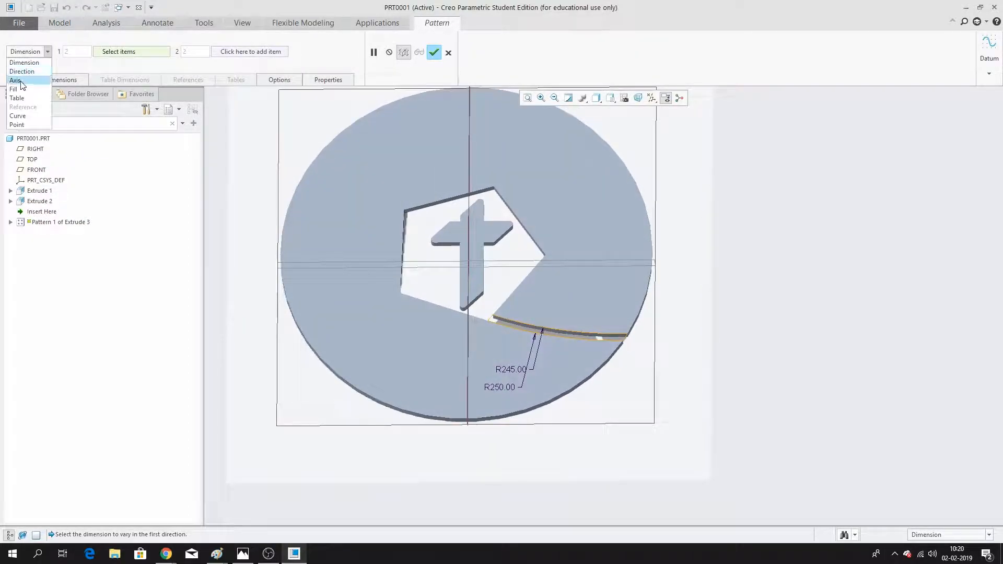
{"action": "left_click", "coordinate": [16, 81]}
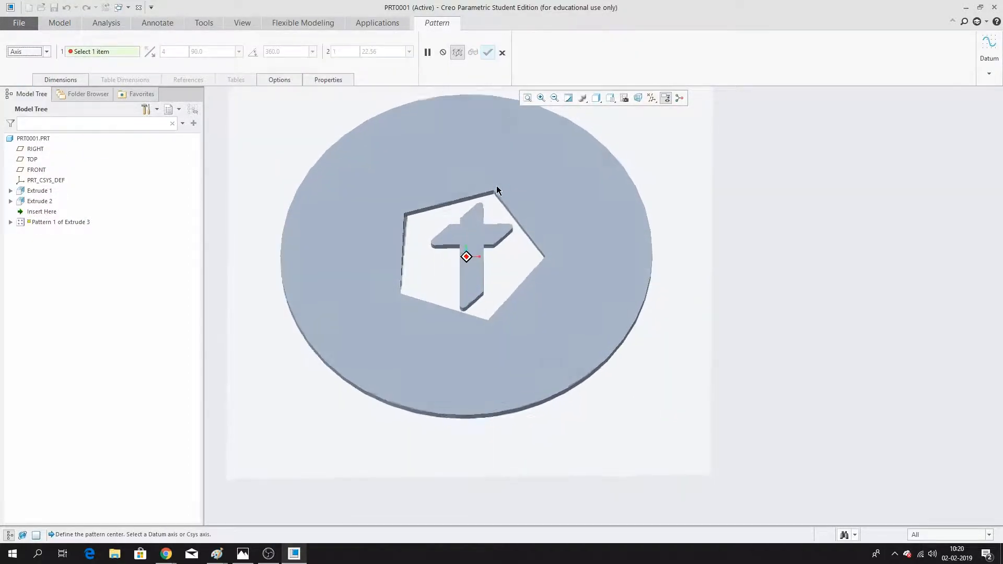
{"action": "middle_click_drag", "start_coordinate": [767, 157], "coordinate": [434, 95]}
{"action": "left_click", "coordinate": [651, 104]}
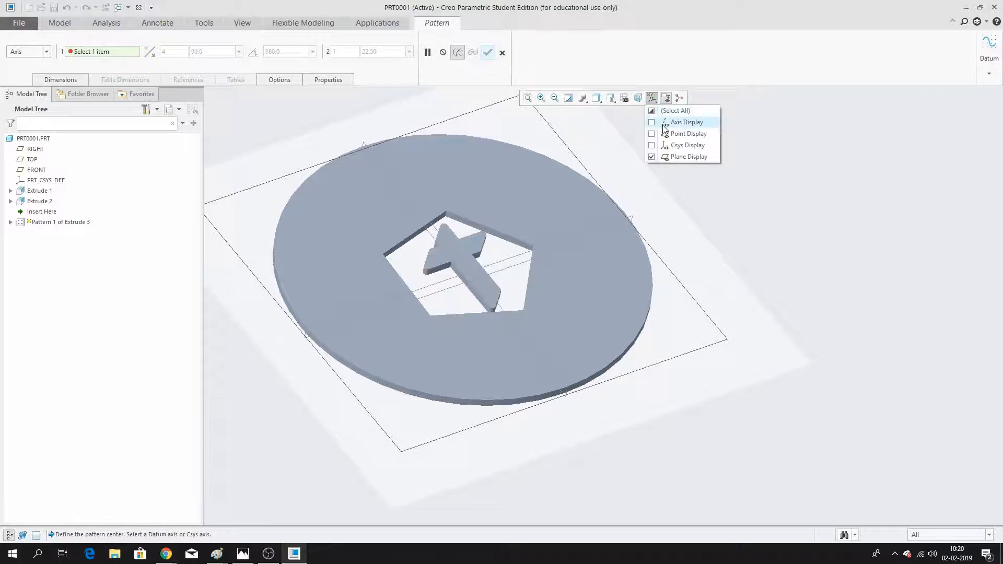
{"action": "left_click", "coordinate": [664, 125]}
{"action": "left_click", "coordinate": [463, 265]}
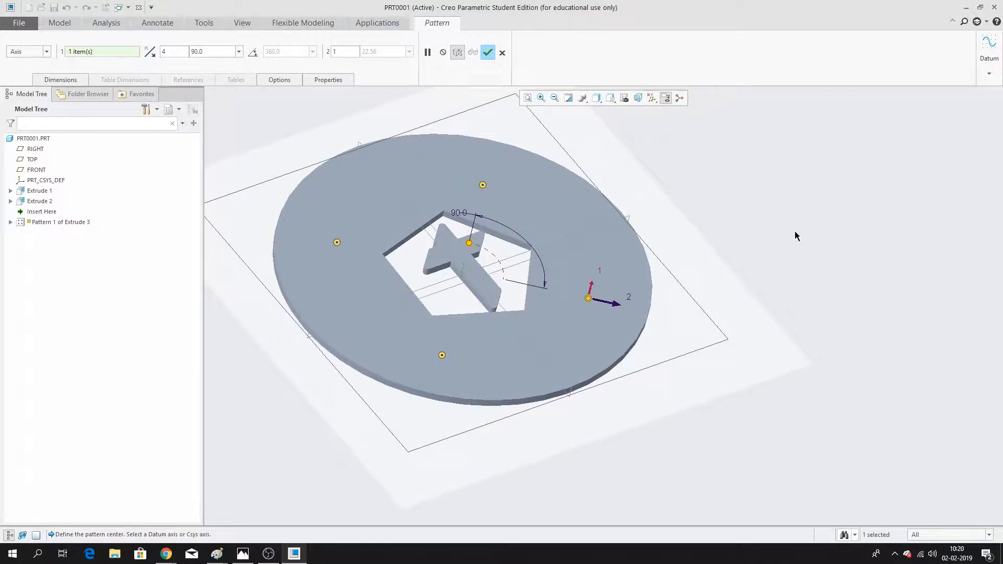
Set the pattern to 5 members spaced evenly over 360 degrees and accept it.
{"action": "middle_click_drag", "start_coordinate": [795, 231], "coordinate": [274, 99]}
{"action": "type", "text": "5"}
{"action": "middle_click_drag", "start_coordinate": [166, 79], "coordinate": [320, 209]}
{"action": "left_click", "coordinate": [253, 52]}
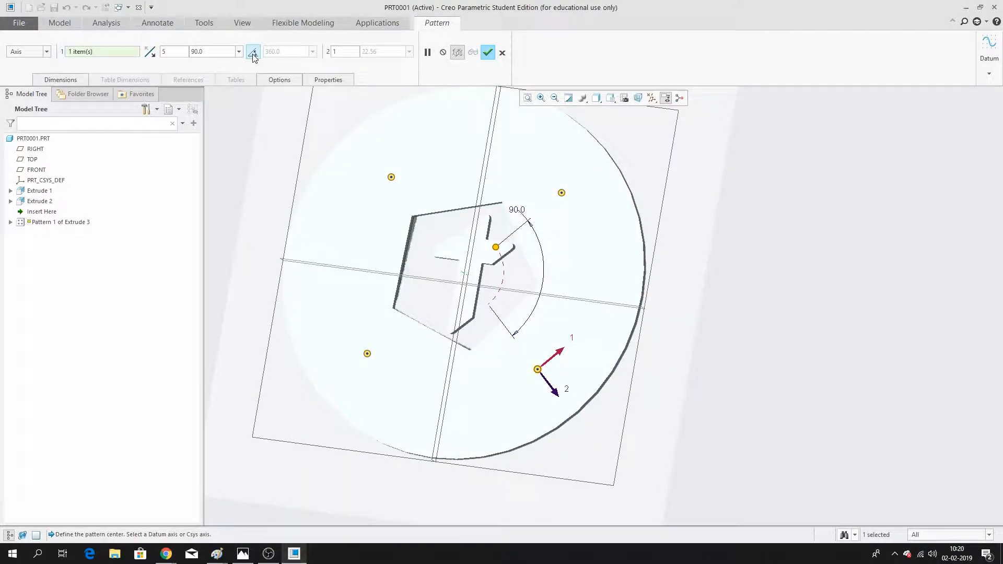
{"action": "left_click", "coordinate": [486, 53]}
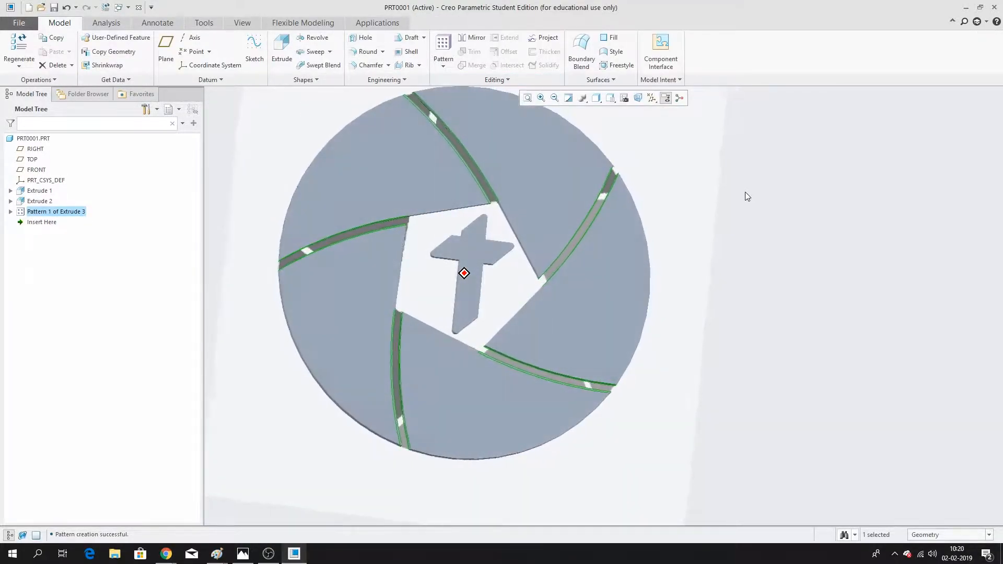
{"action": "left_click", "coordinate": [721, 196]}
Move the imported logo image beside the disc so that it no longer overlaps the model.
{"action": "middle_click_drag", "start_coordinate": [721, 195], "coordinate": [343, 259]}
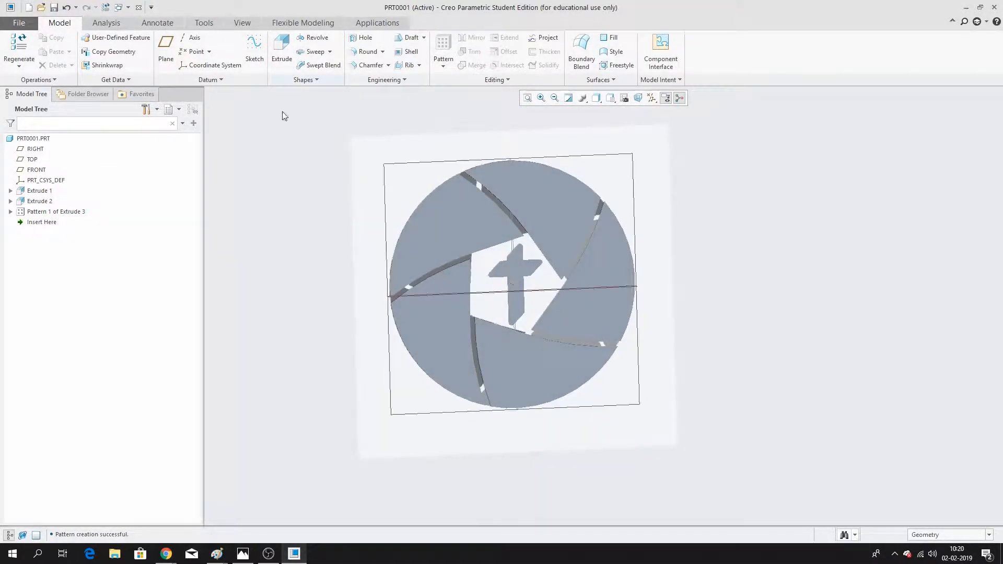
{"action": "left_click", "coordinate": [255, 21]}
{"action": "left_click", "coordinate": [413, 80]}
{"action": "left_click", "coordinate": [397, 94]}
{"action": "left_click_drag", "start_coordinate": [571, 183], "coordinate": [754, 181]}
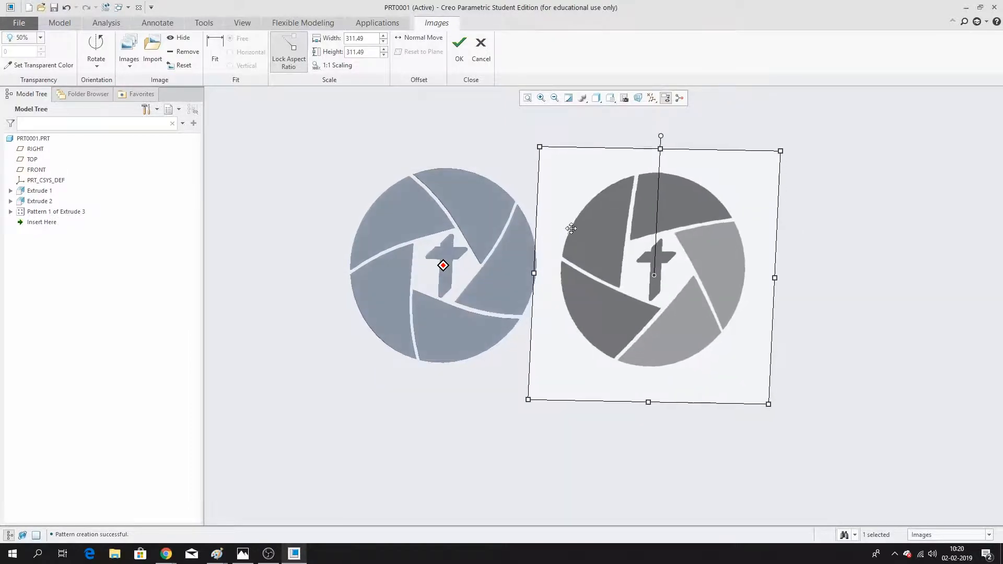
{"action": "left_click", "coordinate": [460, 43]}
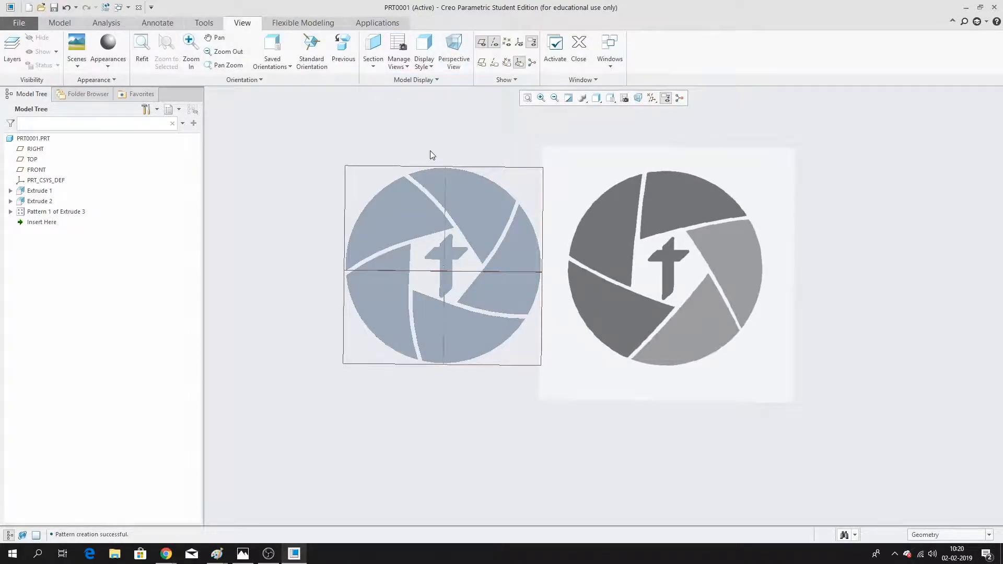
{"action": "left_click", "coordinate": [422, 196]}
{"action": "left_click", "coordinate": [333, 213]}
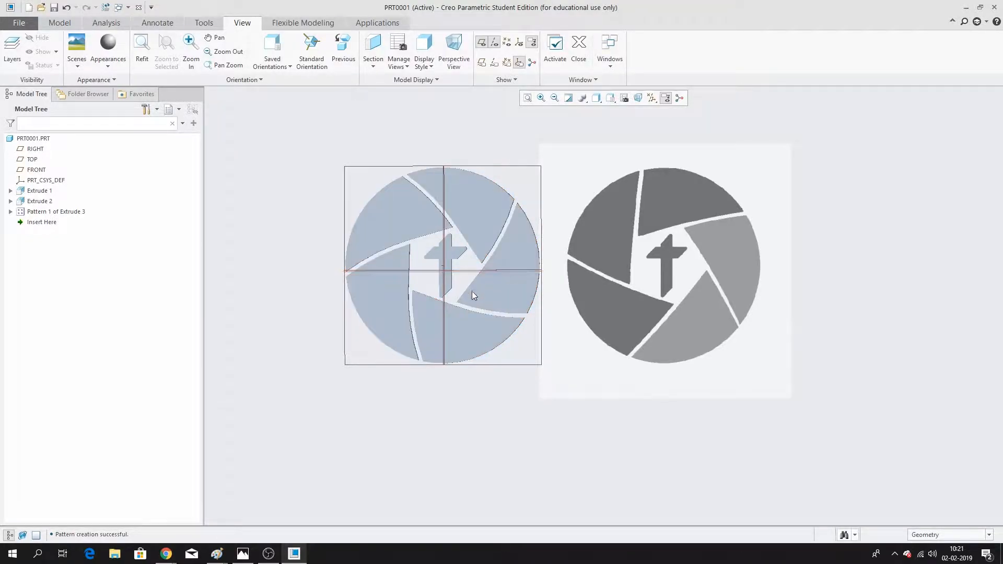
Open the internal section sketch of the pattern's first strip cut for editing and orient it to the sketch view.
{"action": "left_click", "coordinate": [10, 212]}
{"action": "left_click", "coordinate": [46, 223]}
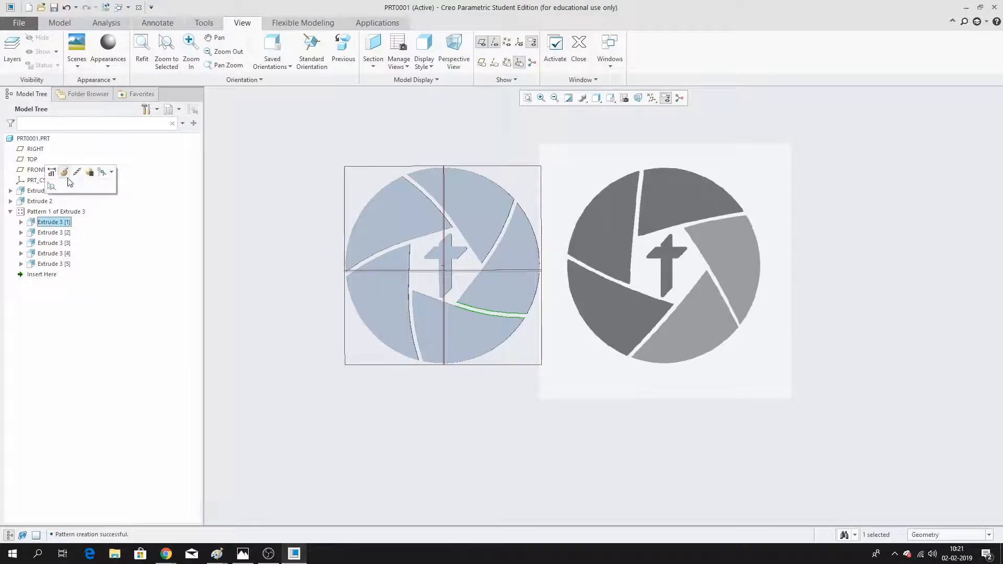
{"action": "left_click", "coordinate": [64, 173]}
{"action": "left_click", "coordinate": [74, 81]}
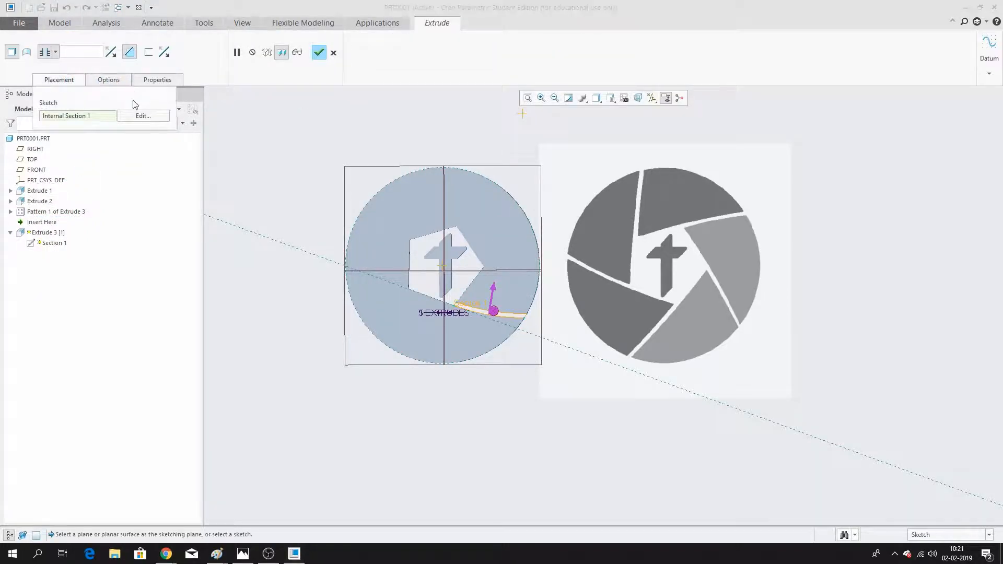
{"action": "left_click", "coordinate": [162, 117]}
{"action": "left_click", "coordinate": [30, 65]}
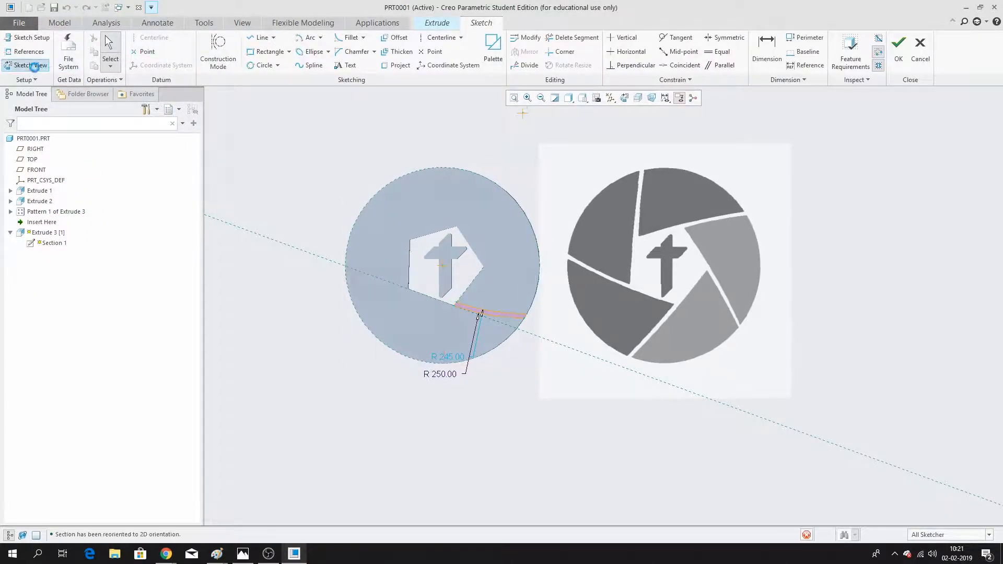
Delete all entities of the existing curved strip from the sketch.
{"action": "scroll", "coordinate": [449, 341], "scroll_direction": "up", "scroll_amount": 4}
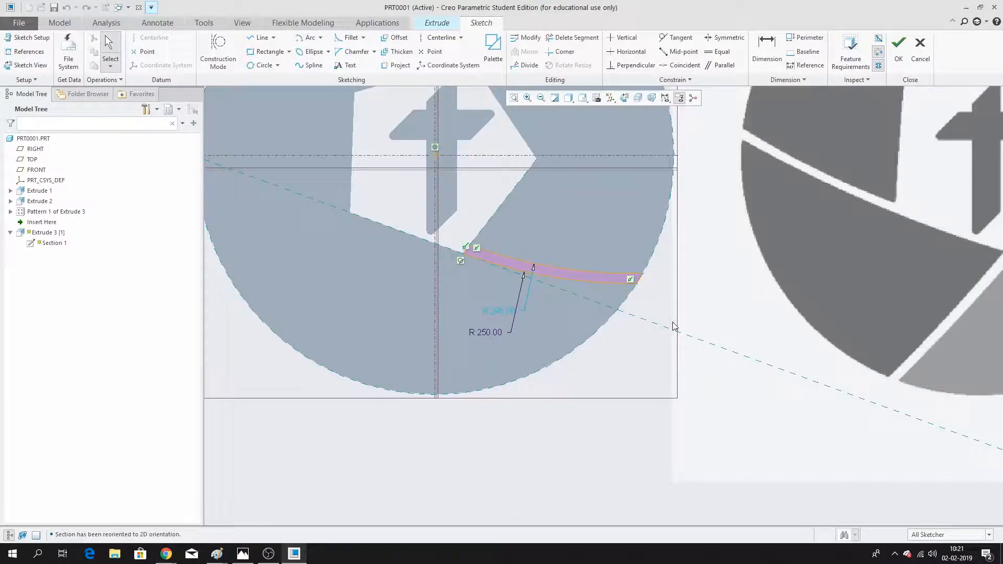
{"action": "key", "text": "ctrl+a"}
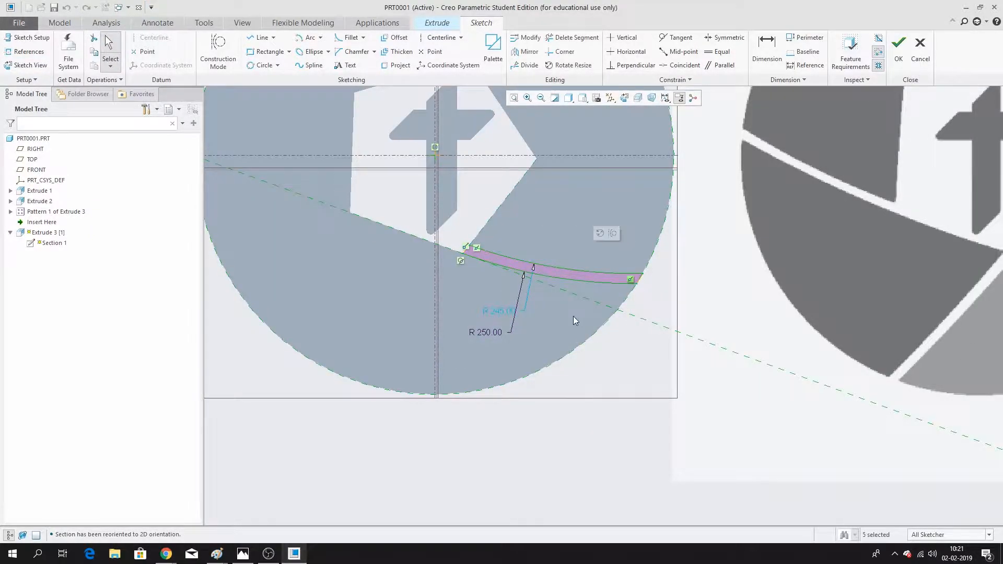
{"action": "scroll", "coordinate": [576, 316], "scroll_direction": "down", "scroll_amount": 3}
{"action": "scroll", "coordinate": [622, 308], "scroll_direction": "up", "scroll_amount": 3}
{"action": "left_click", "coordinate": [535, 262]}
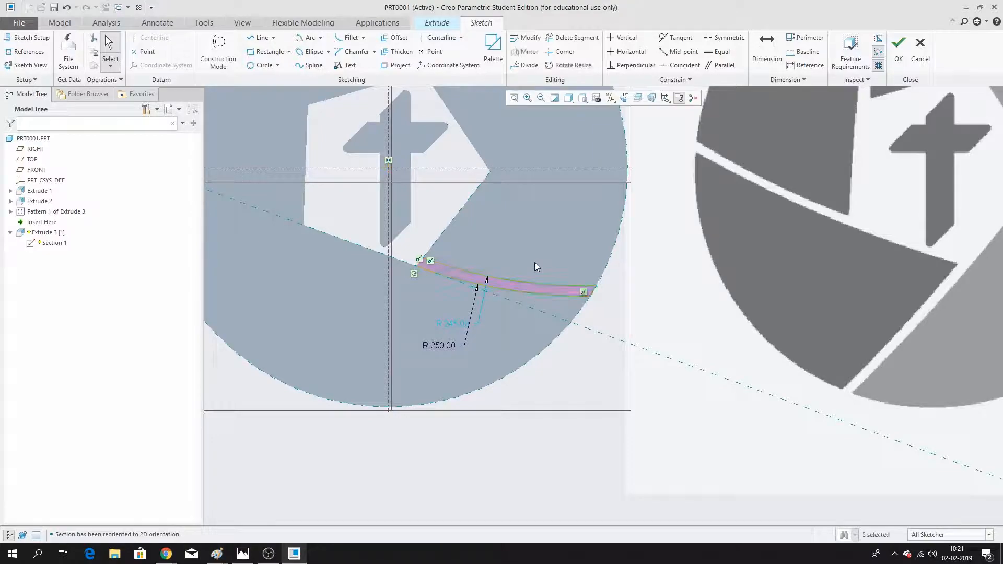
{"action": "scroll", "coordinate": [444, 269], "scroll_direction": "up", "scroll_amount": 5}
{"action": "scroll", "coordinate": [481, 262], "scroll_direction": "down", "scroll_amount": 5}
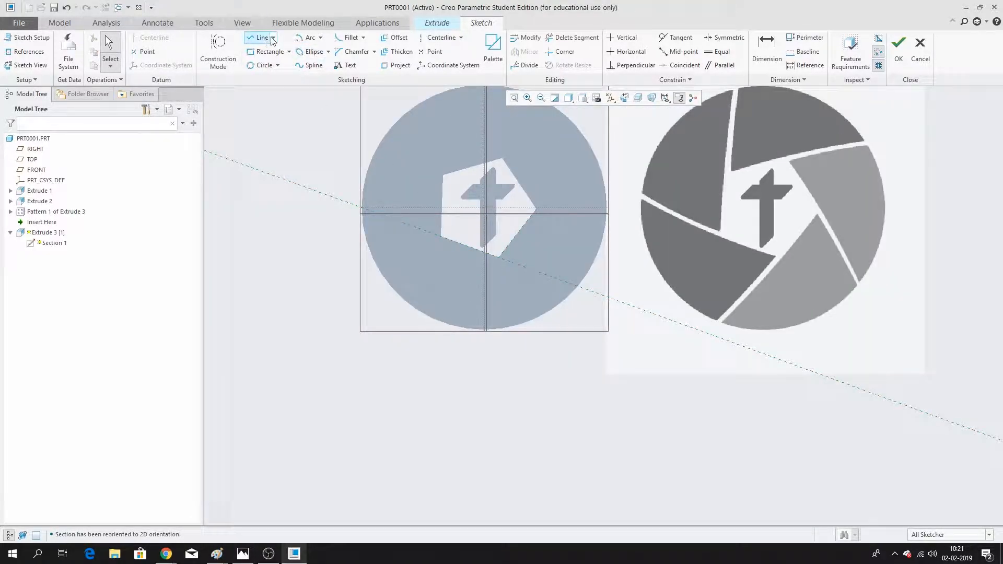
Sketch a short arc concentric with the disc along its lower-left rim.
{"action": "left_click", "coordinate": [309, 40]}
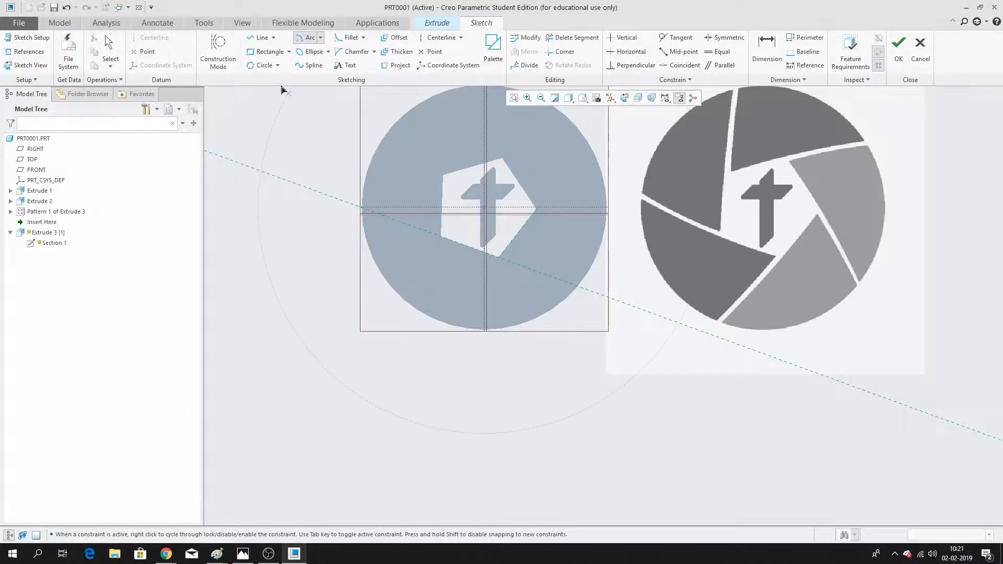
{"action": "left_click", "coordinate": [424, 316]}
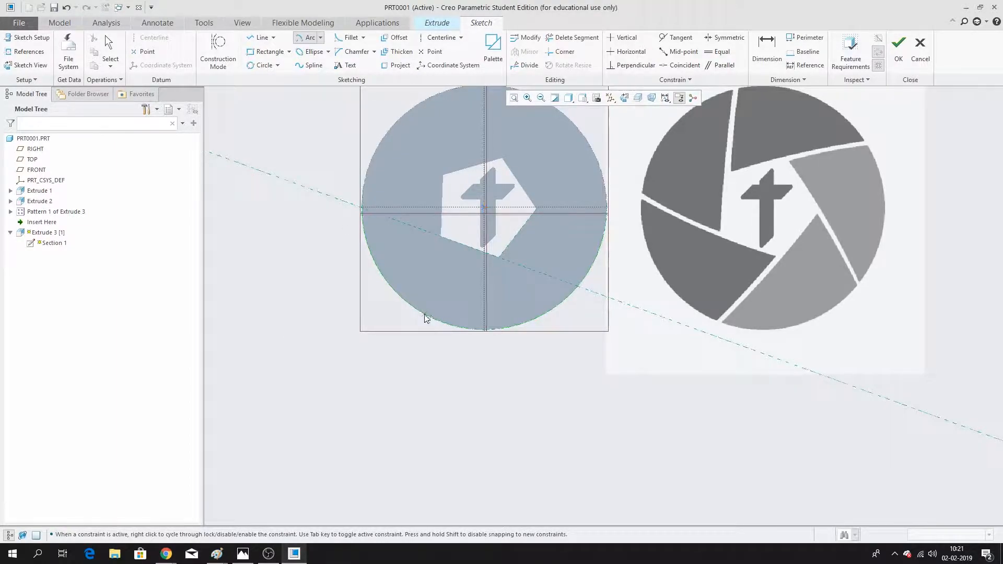
{"action": "left_click", "coordinate": [460, 327]}
{"action": "middle_click", "coordinate": [493, 257]}
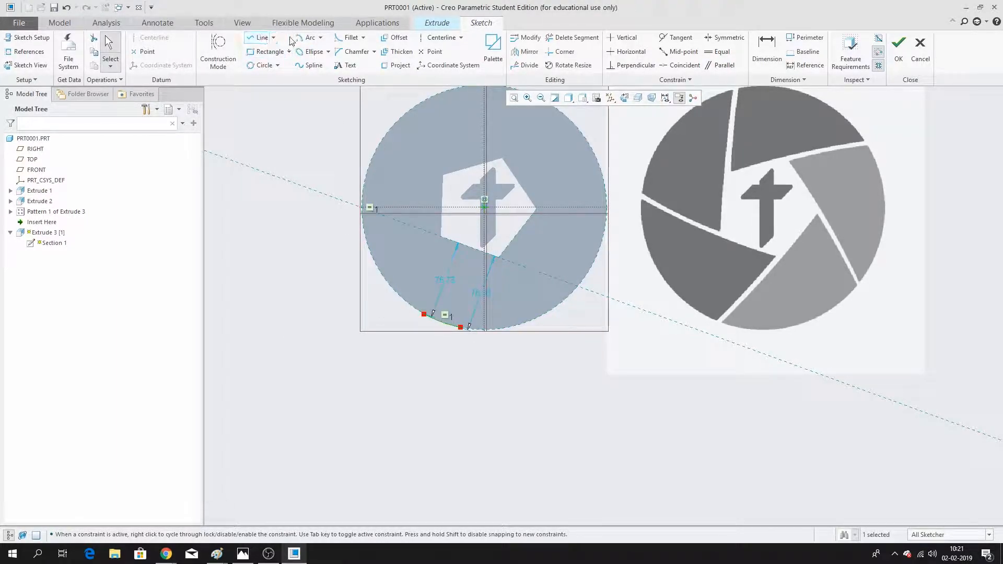
Draw a three-point arc from the pentagon's lowest corner to the new rim arc and set its radius to 230.
{"action": "left_click", "coordinate": [320, 38]}
{"action": "left_click", "coordinate": [340, 50]}
{"action": "scroll", "coordinate": [502, 287], "scroll_direction": "down", "scroll_amount": 5}
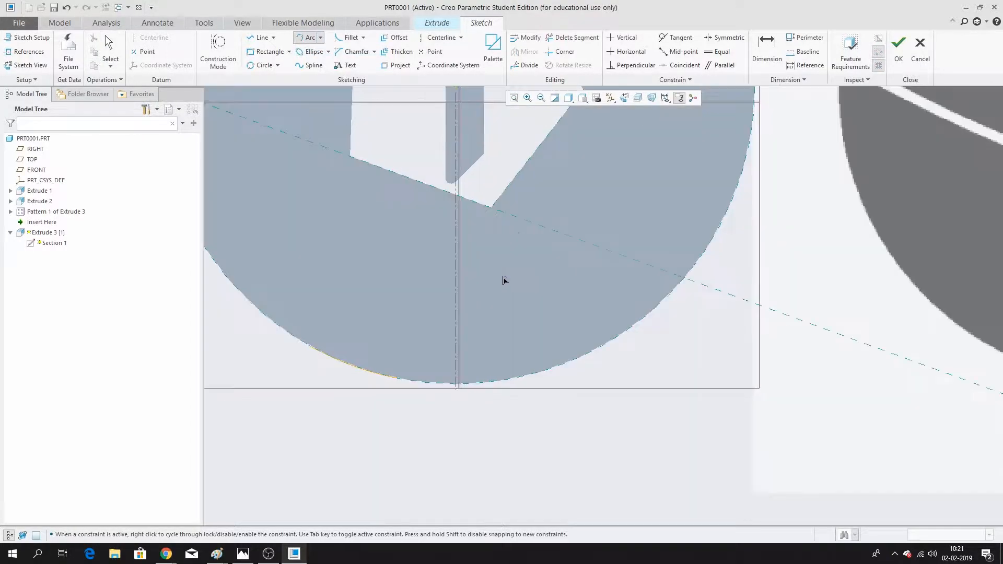
{"action": "left_click", "coordinate": [492, 213]}
{"action": "left_click", "coordinate": [342, 366]}
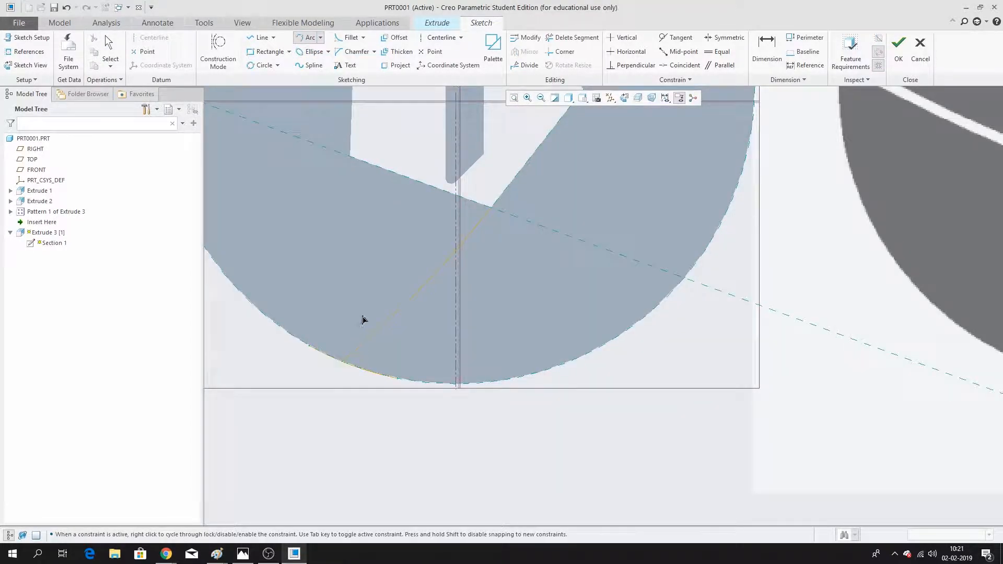
{"action": "middle_click", "coordinate": [369, 284]}
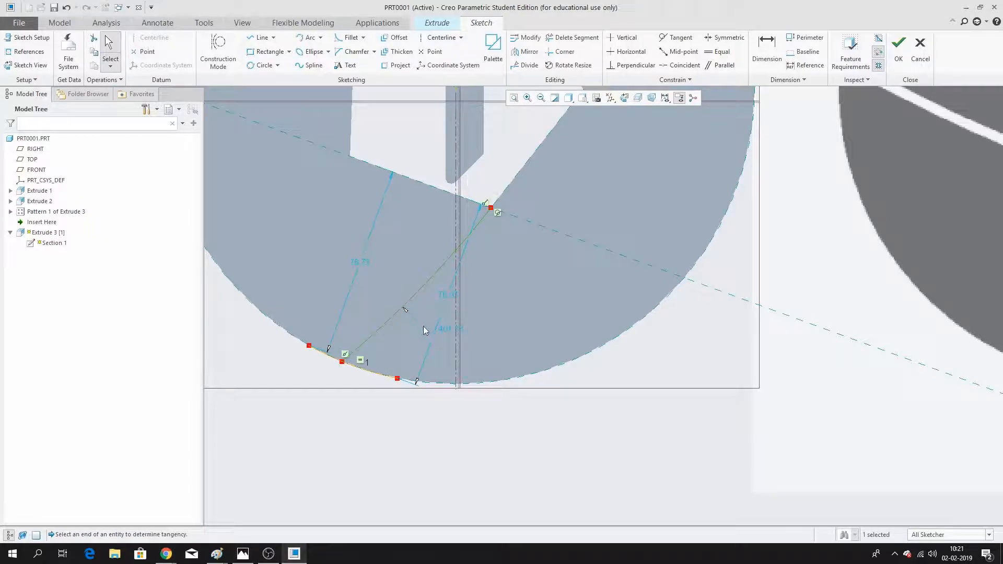
{"action": "double_click", "coordinate": [447, 328]}
{"action": "type", "text": "230"}
{"action": "key", "text": "Return"}
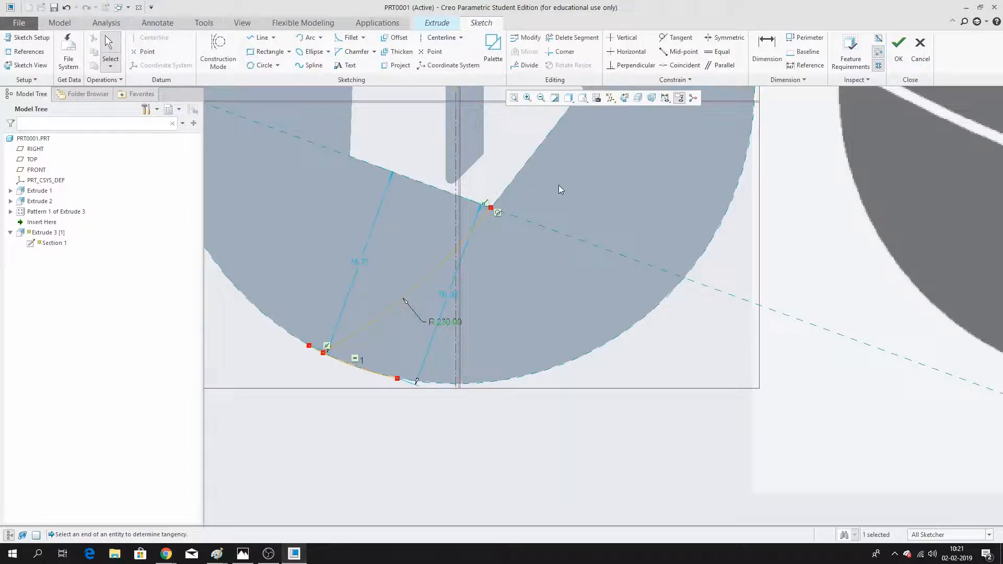
Offset the 230 radius arc by -5 to form the strip's second edge.
{"action": "left_click", "coordinate": [261, 37]}
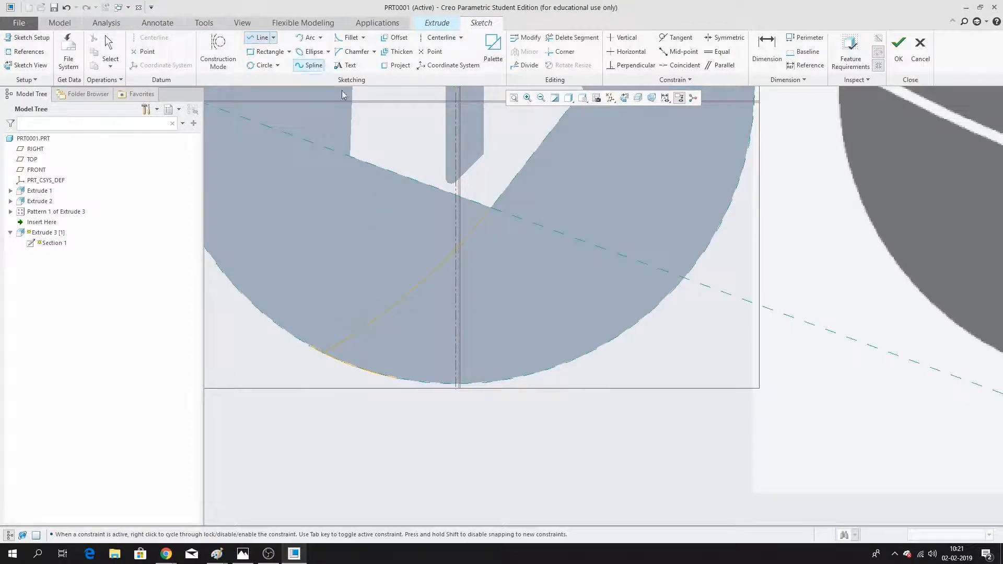
{"action": "middle_click", "coordinate": [394, 195]}
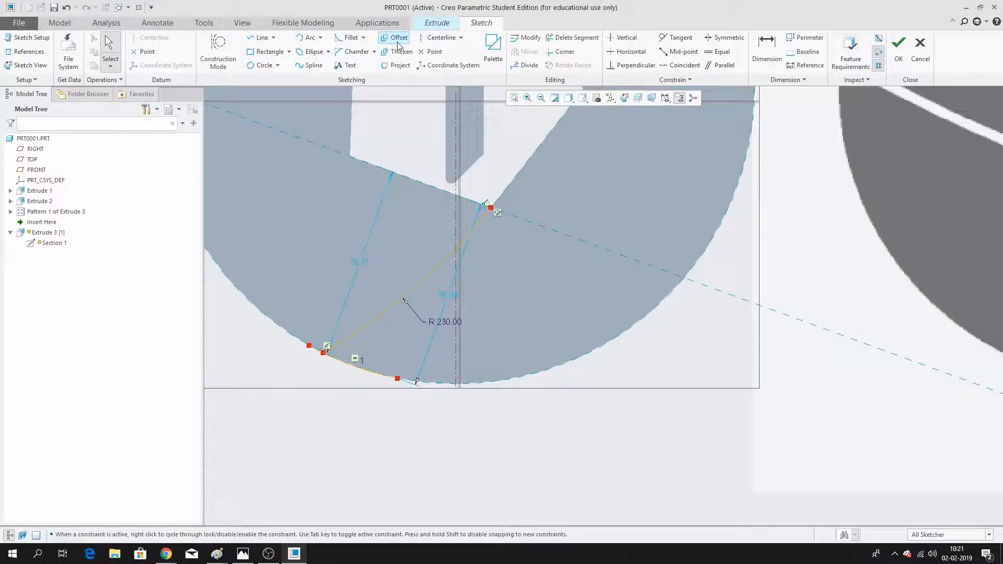
{"action": "left_click", "coordinate": [396, 38]}
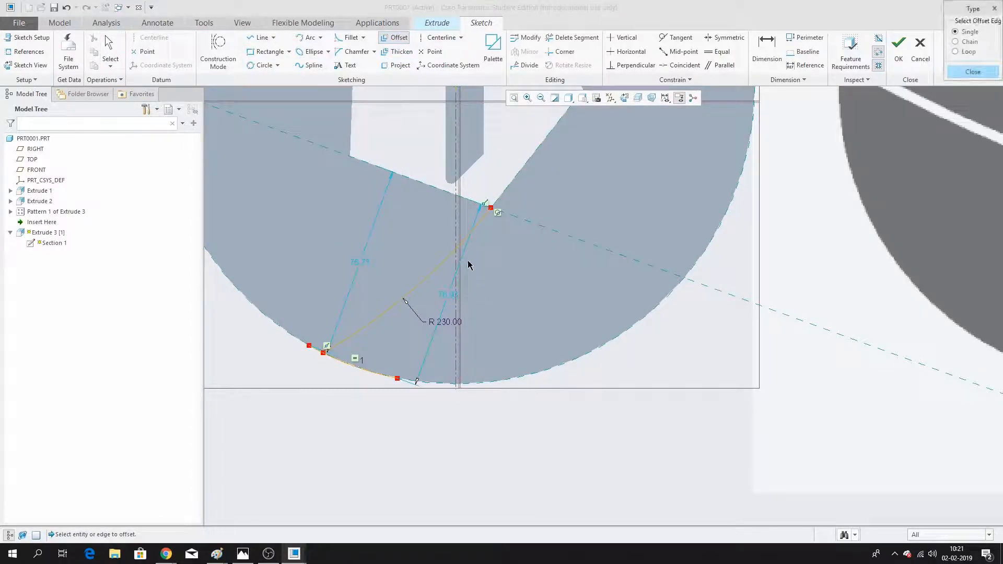
{"action": "scroll", "coordinate": [434, 290], "scroll_direction": "down", "scroll_amount": 2}
{"action": "left_click", "coordinate": [420, 296]}
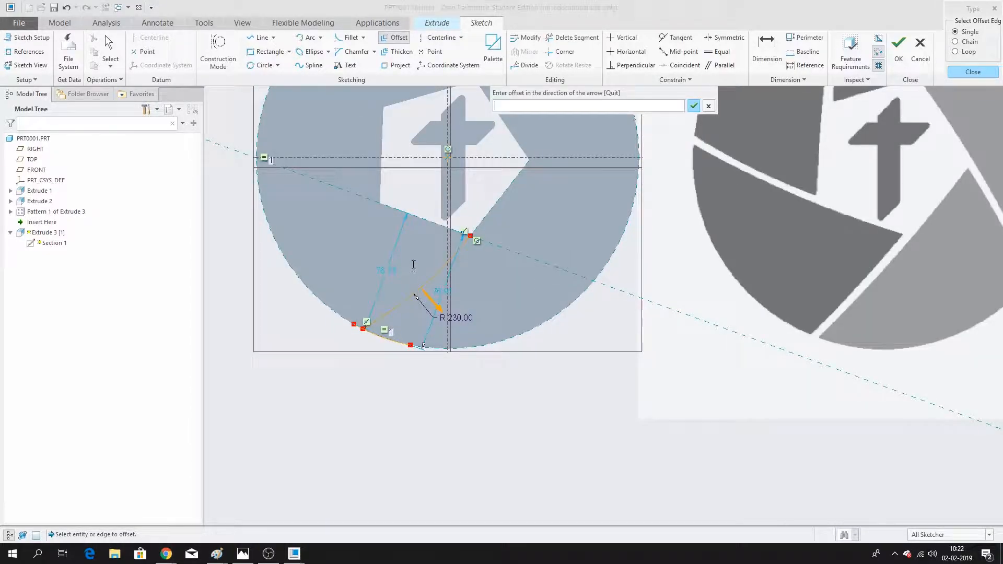
{"action": "type", "text": "-5"}
{"action": "key", "text": "Return"}
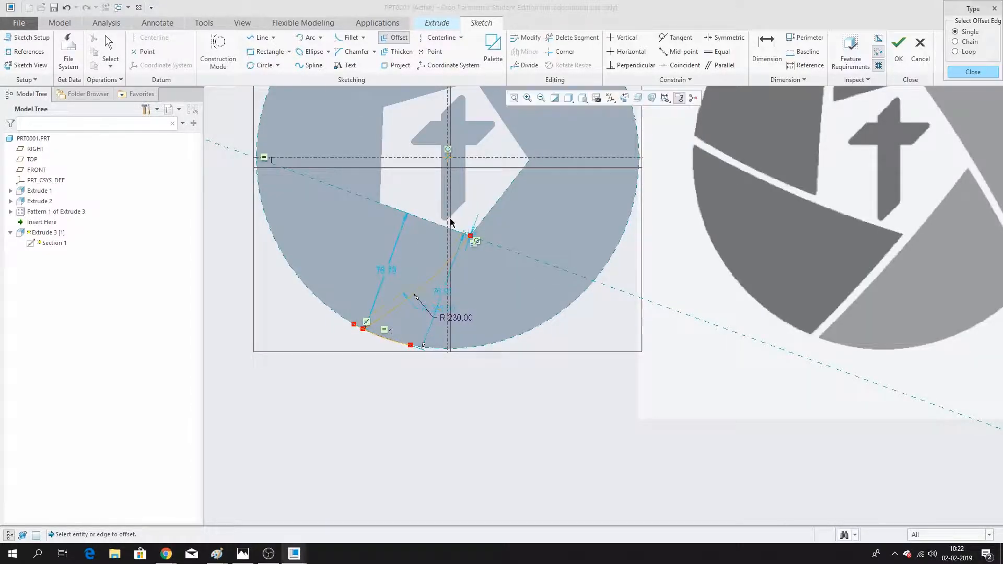
{"action": "left_click", "coordinate": [968, 75]}
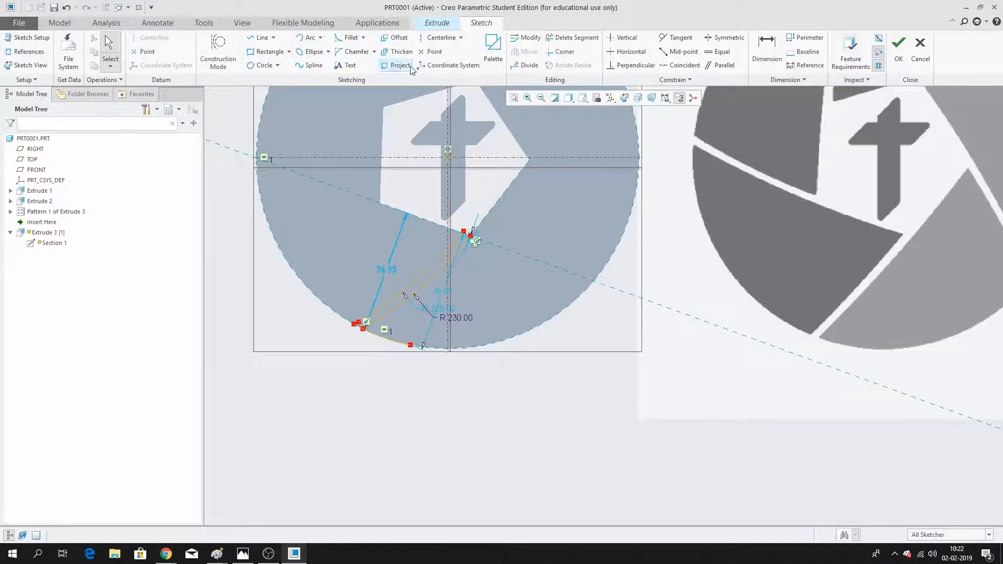
Close the strip's inner end with a line along the pentagon edge from its lowest corner to the offset arc.
{"action": "scroll", "coordinate": [479, 239], "scroll_direction": "down", "scroll_amount": 5}
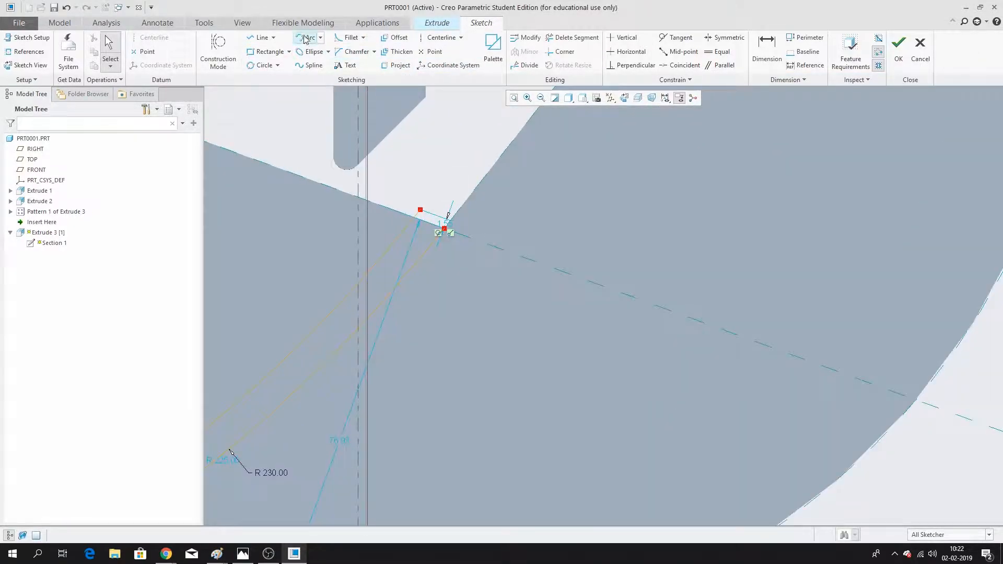
{"action": "left_click", "coordinate": [258, 39]}
{"action": "scroll", "coordinate": [444, 222], "scroll_direction": "down", "scroll_amount": 2}
{"action": "scroll", "coordinate": [430, 225], "scroll_direction": "down", "scroll_amount": 1}
{"action": "left_click", "coordinate": [452, 236]}
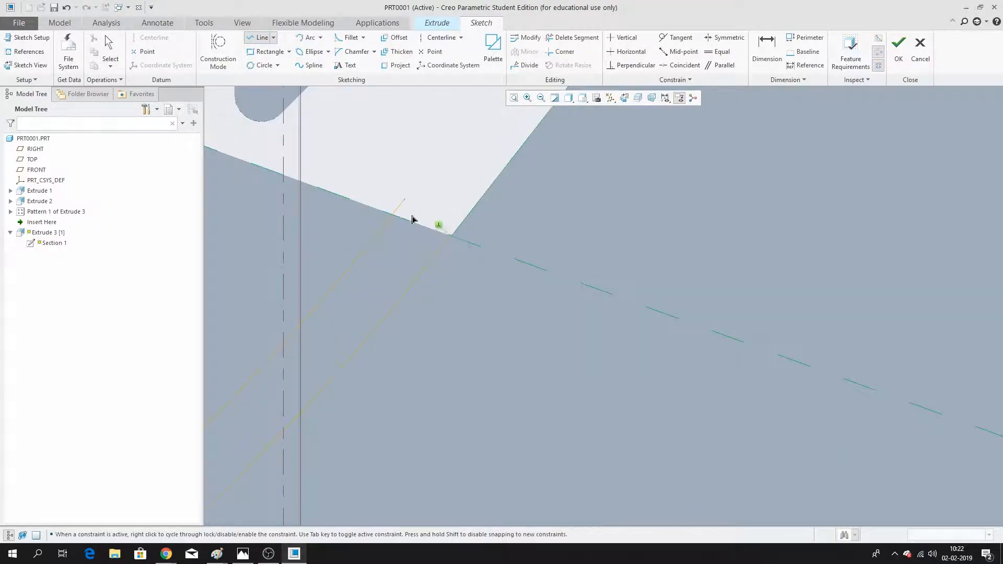
{"action": "left_click", "coordinate": [394, 215]}
Trim the offset arc's overhang inside the pentagonal opening.
{"action": "left_click", "coordinate": [564, 40]}
{"action": "left_click", "coordinate": [400, 204]}
{"action": "scroll", "coordinate": [437, 140], "scroll_direction": "up", "scroll_amount": 5}
{"action": "scroll", "coordinate": [467, 149], "scroll_direction": "up", "scroll_amount": 2}
{"action": "scroll", "coordinate": [347, 227], "scroll_direction": "down", "scroll_amount": 5}
{"action": "middle_click", "coordinate": [387, 249]}
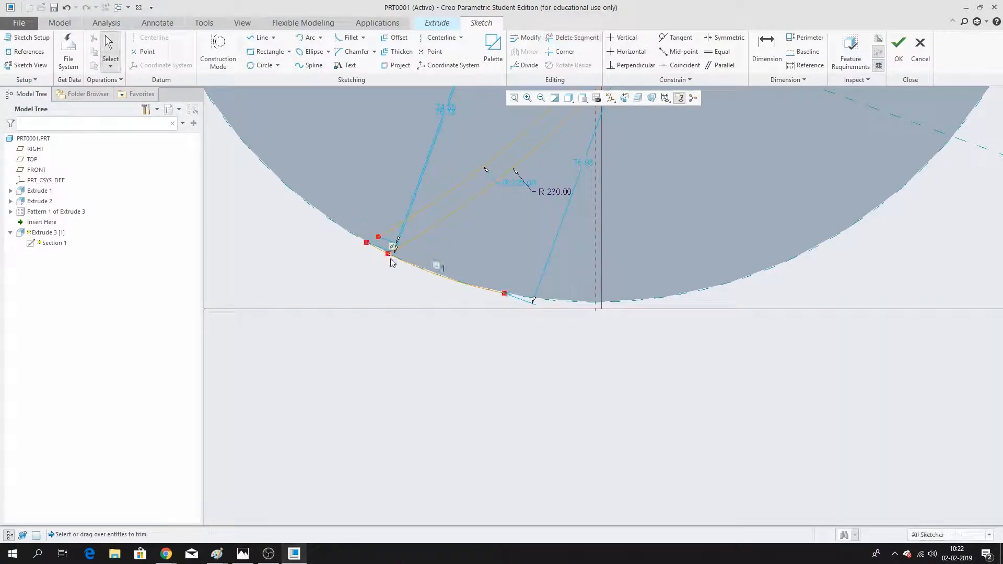
Corner-trim both strip arcs against the disc's rim arc to close the strip's outer end.
{"action": "left_click", "coordinate": [562, 52]}
{"action": "scroll", "coordinate": [365, 265], "scroll_direction": "down", "scroll_amount": 2}
{"action": "left_click", "coordinate": [383, 239]}
{"action": "left_click", "coordinate": [398, 212]}
{"action": "left_click", "coordinate": [408, 246]}
{"action": "left_click", "coordinate": [394, 244]}
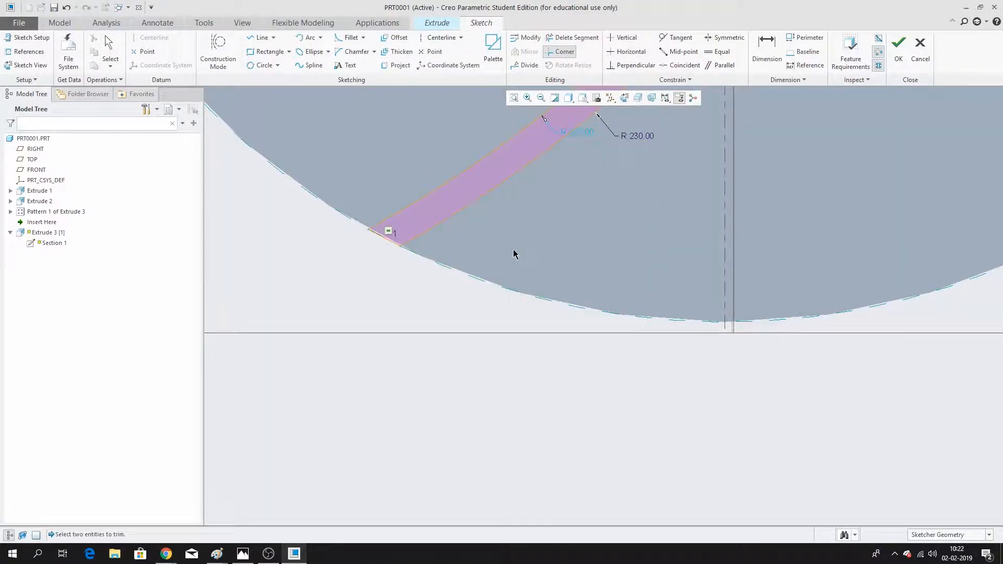
{"action": "middle_click", "coordinate": [513, 254]}
Finish the strip sketch and accept the redefined cut extrude for the patterned blade gaps.
{"action": "scroll", "coordinate": [418, 305], "scroll_direction": "up", "scroll_amount": 2}
{"action": "scroll", "coordinate": [429, 277], "scroll_direction": "up", "scroll_amount": 4}
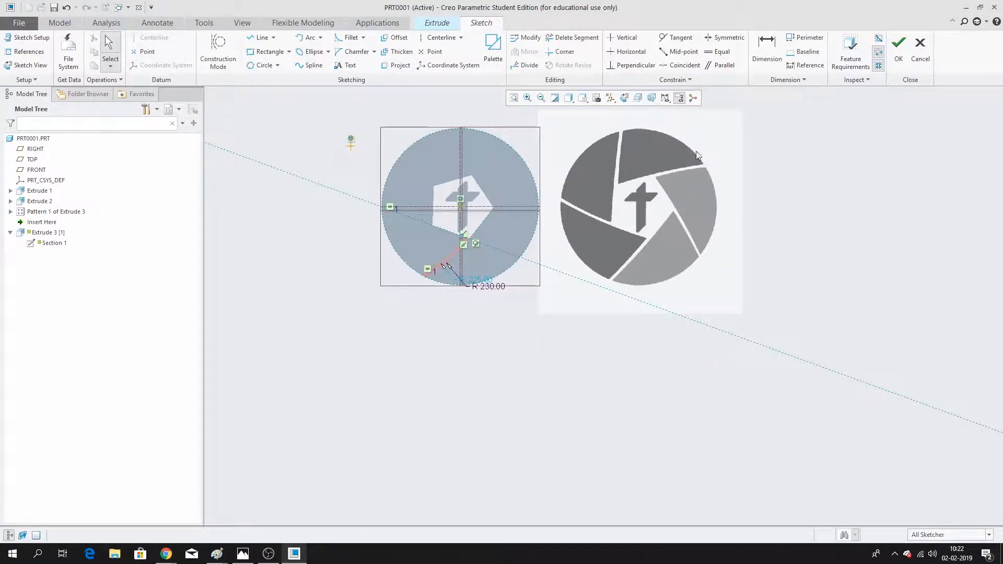
{"action": "left_click", "coordinate": [899, 48]}
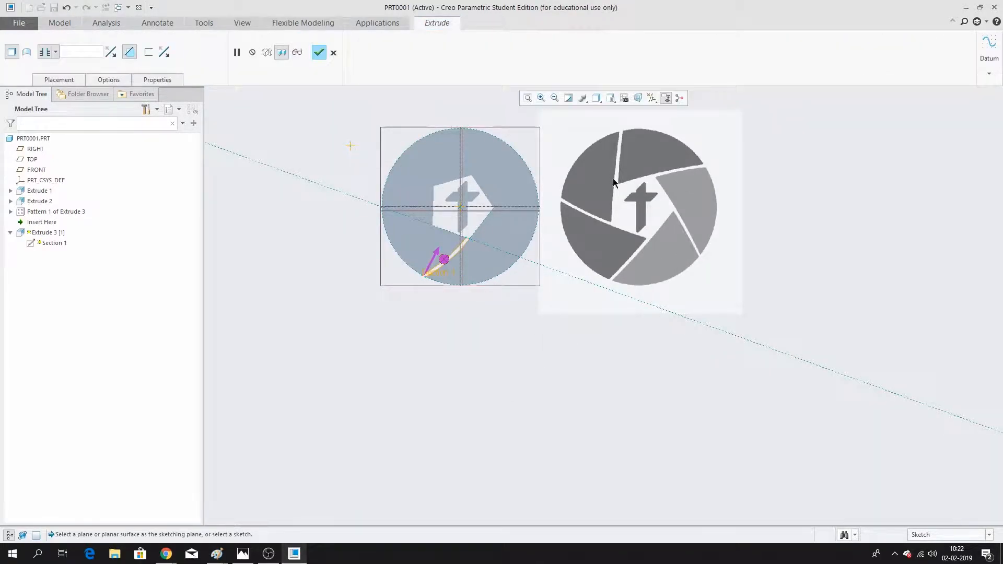
{"action": "left_click", "coordinate": [318, 53]}
{"action": "scroll", "coordinate": [481, 208], "scroll_direction": "down", "scroll_amount": 1}
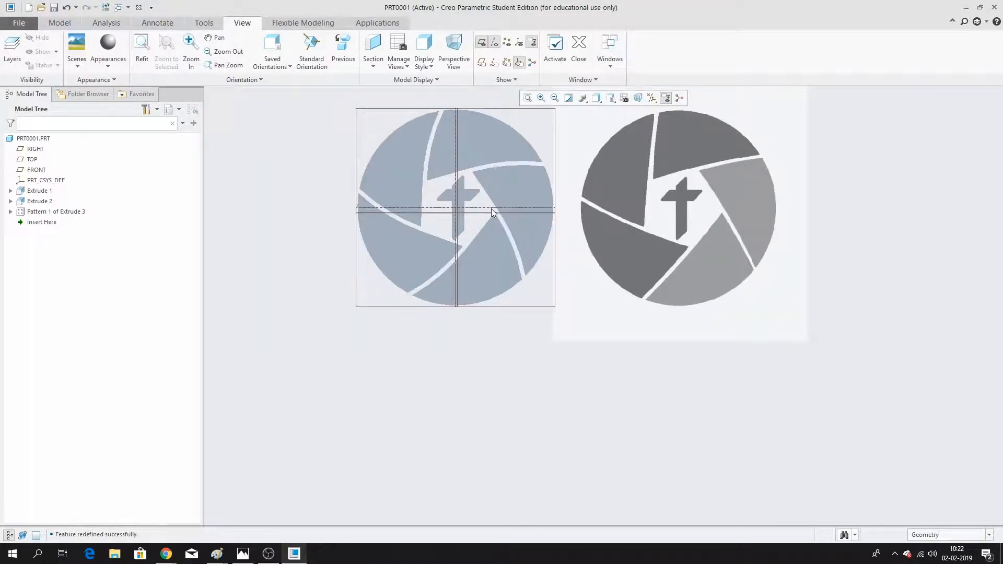
{"action": "scroll", "coordinate": [487, 219], "scroll_direction": "up", "scroll_amount": 1}
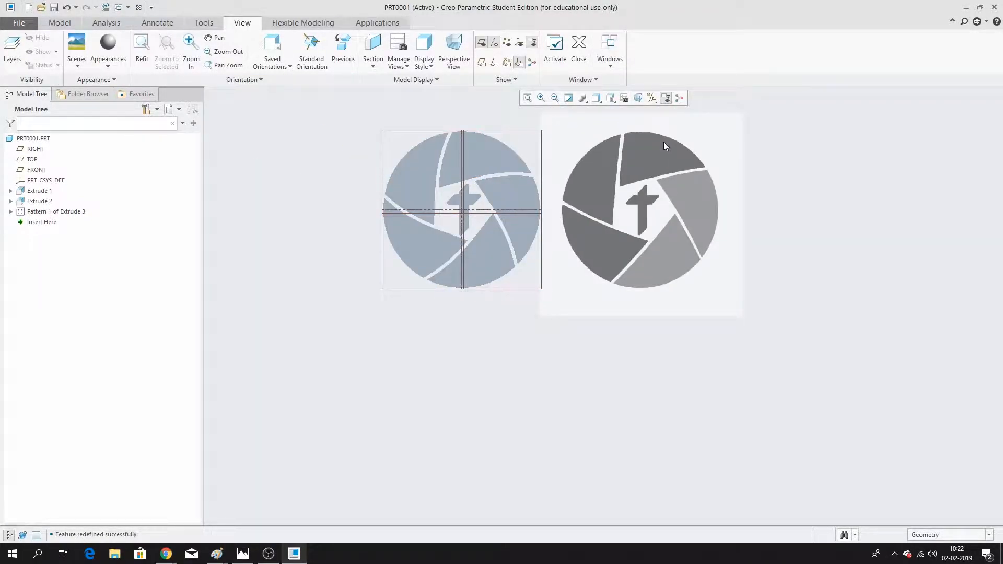
Turn off the datum display so the datum planes around the logo are hidden.
{"action": "left_click", "coordinate": [653, 100]}
{"action": "left_click", "coordinate": [653, 113]}
{"action": "left_click", "coordinate": [653, 114]}
{"action": "left_click", "coordinate": [654, 114]}
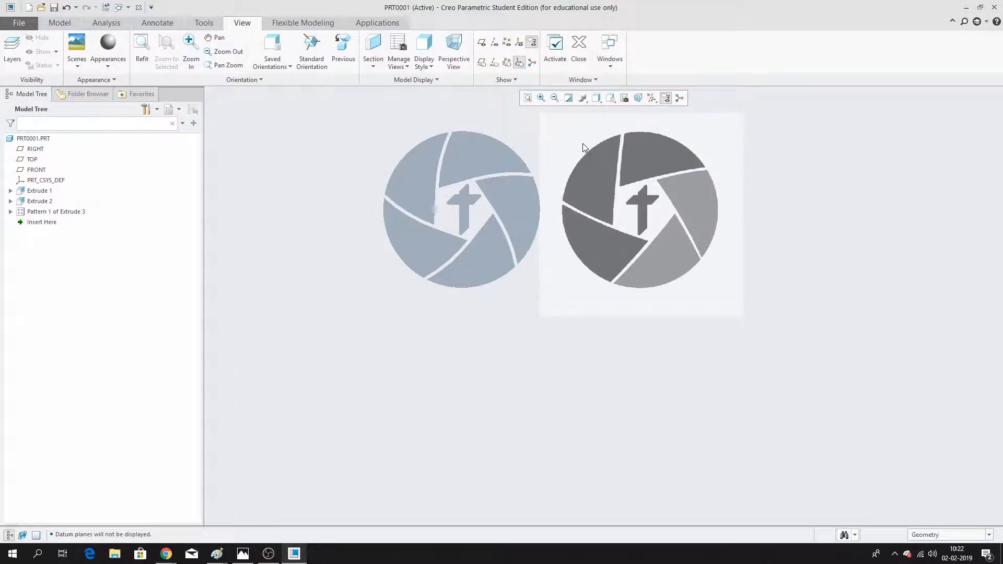
{"action": "scroll", "coordinate": [578, 146], "scroll_direction": "down", "scroll_amount": 2}
{"action": "scroll", "coordinate": [473, 264], "scroll_direction": "up", "scroll_amount": 1}
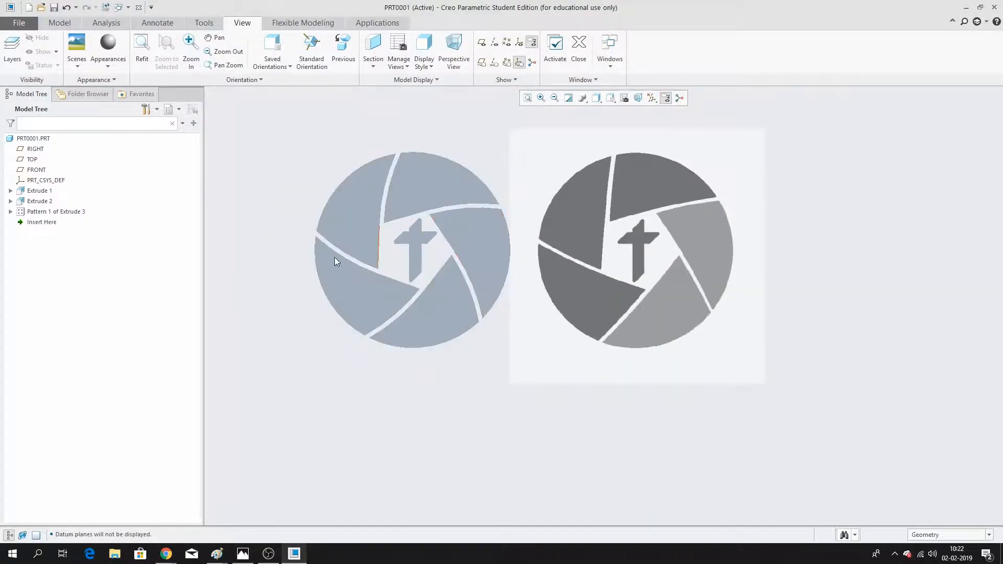
Set the default geometry display to Shade With Edges in the Entity Display options.
{"action": "left_click", "coordinate": [19, 22]}
{"action": "left_click", "coordinate": [38, 258]}
{"action": "left_click", "coordinate": [277, 126]}
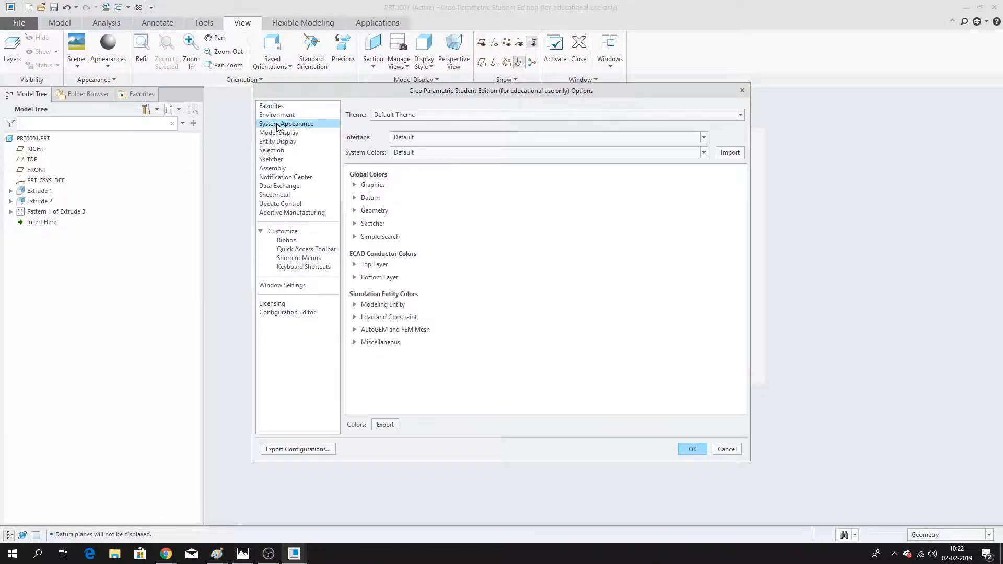
{"action": "left_click", "coordinate": [295, 134]}
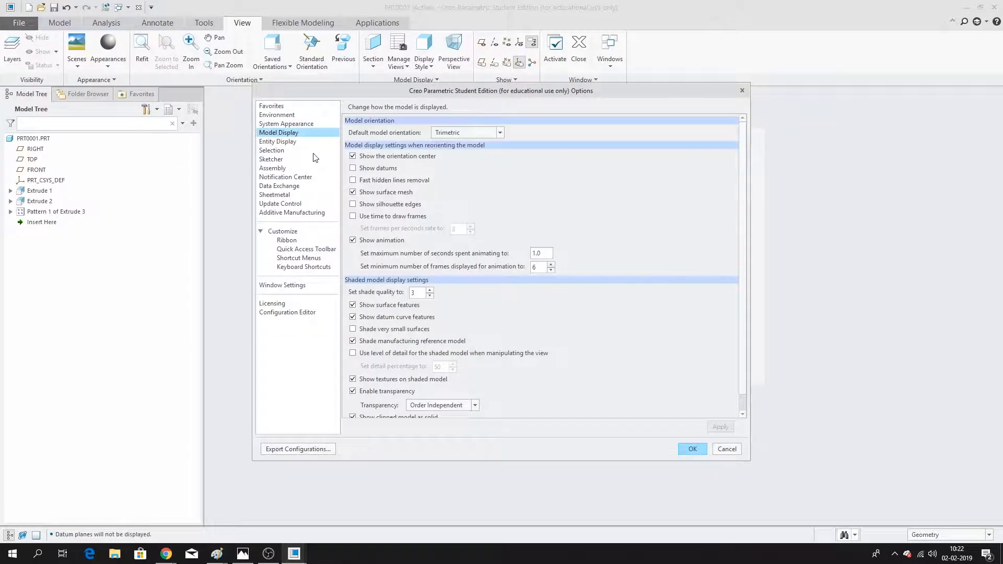
{"action": "left_click", "coordinate": [288, 143]}
{"action": "left_click_drag", "start_coordinate": [435, 95], "coordinate": [259, 68]}
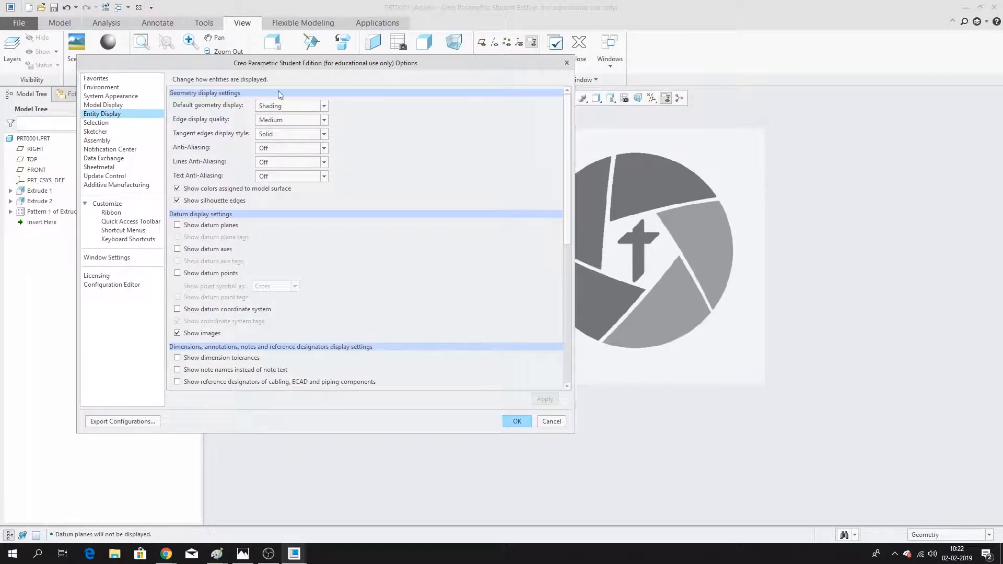
{"action": "left_click", "coordinate": [310, 106]}
{"action": "left_click", "coordinate": [310, 108]}
{"action": "left_click", "coordinate": [296, 111]}
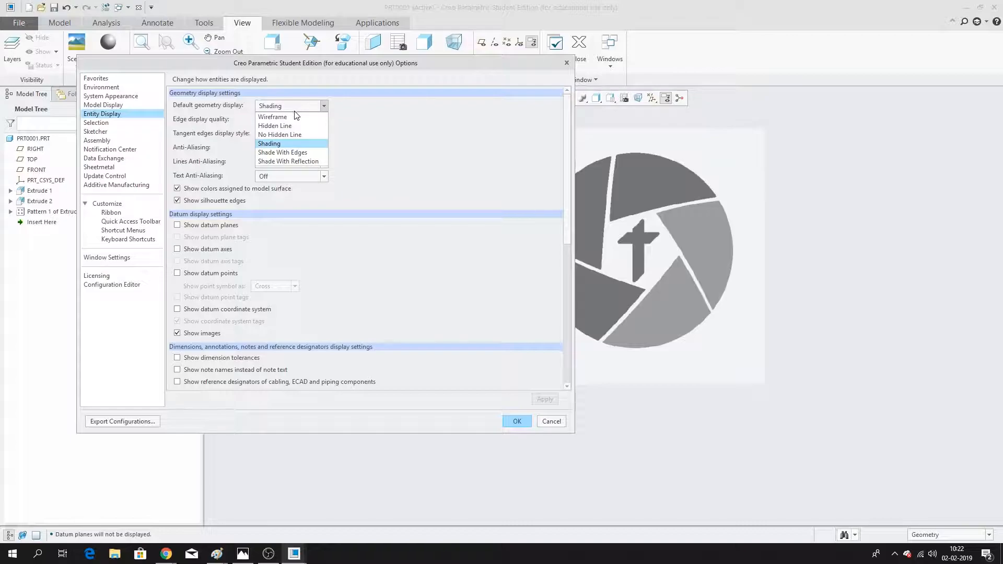
{"action": "left_click", "coordinate": [283, 152]}
Set the edge display quality to Very High, keeping the tangent edges display style Solid.
{"action": "left_click_drag", "start_coordinate": [317, 68], "coordinate": [194, 46]}
{"action": "left_click", "coordinate": [162, 108]}
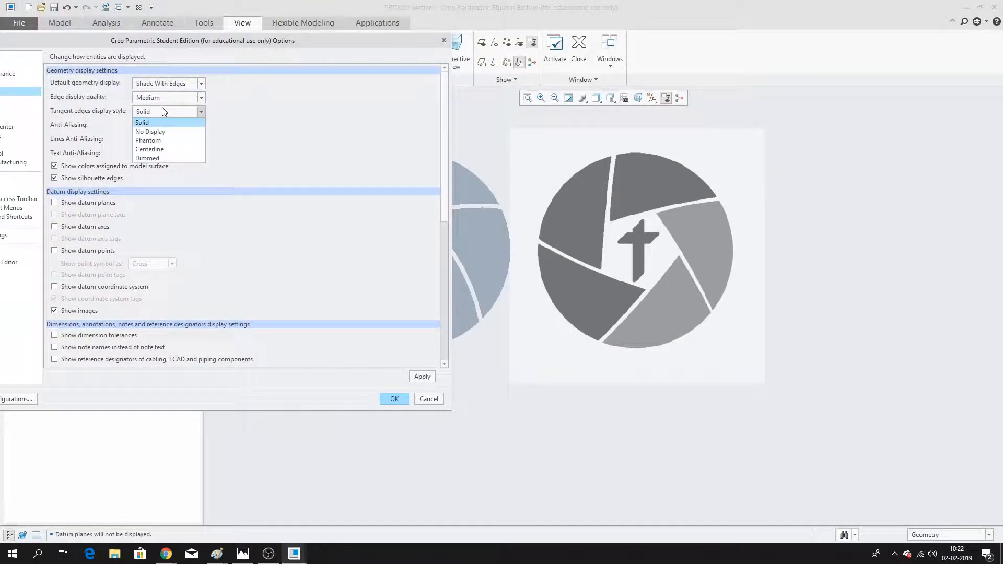
{"action": "left_click", "coordinate": [160, 110]}
{"action": "left_click", "coordinate": [162, 98]}
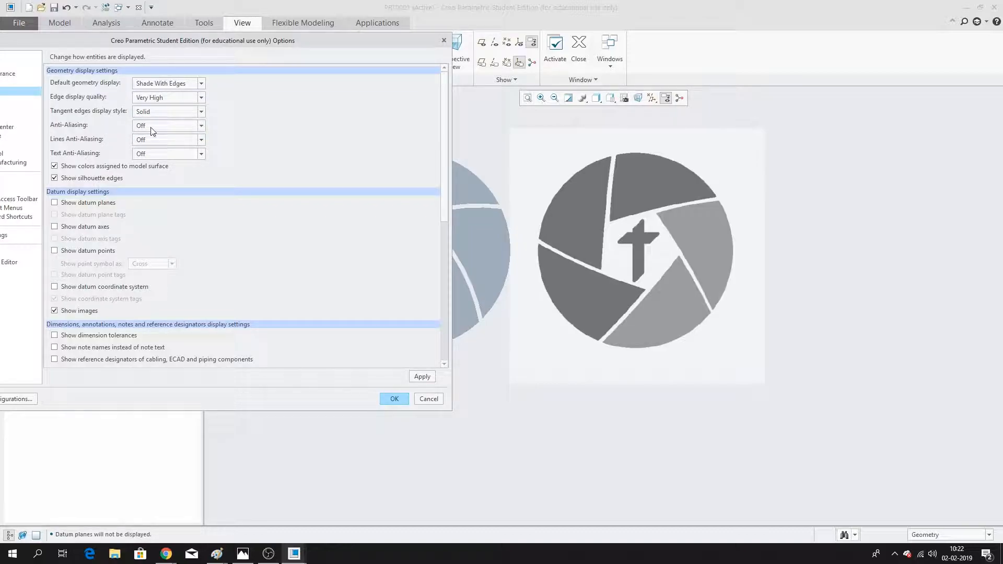
Set anti-aliasing to 16 X with text anti-aliasing off, and apply the entity display options.
{"action": "left_click", "coordinate": [151, 126]}
{"action": "left_click", "coordinate": [156, 174]}
{"action": "left_click", "coordinate": [157, 154]}
{"action": "left_click", "coordinate": [162, 168]}
{"action": "left_click", "coordinate": [179, 154]}
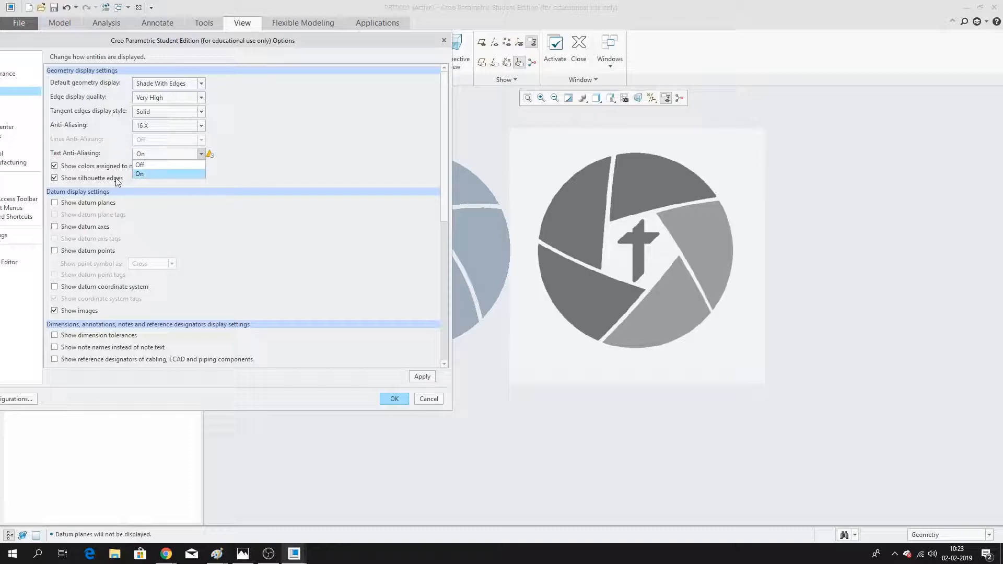
{"action": "left_click", "coordinate": [182, 164]}
{"action": "left_click", "coordinate": [176, 126]}
{"action": "left_click", "coordinate": [149, 173]}
{"action": "left_click", "coordinate": [422, 377]}
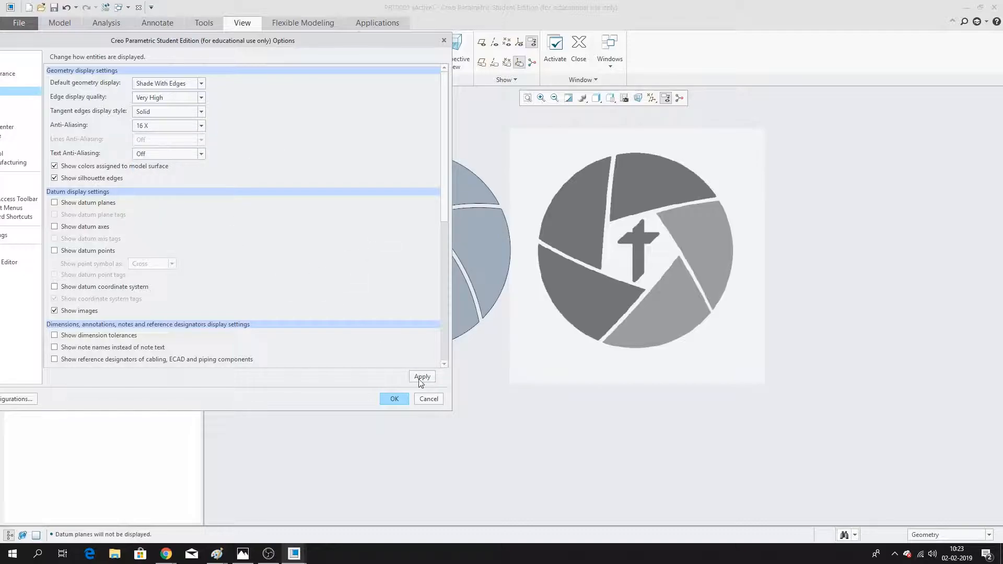
{"action": "left_click", "coordinate": [395, 399]}
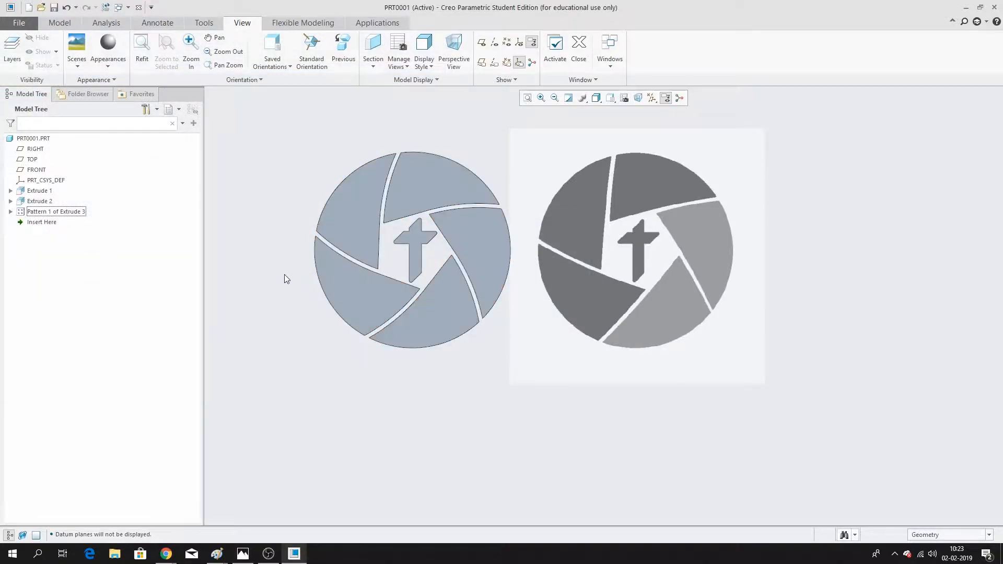
{"action": "scroll", "coordinate": [381, 196], "scroll_direction": "down", "scroll_amount": 3}
{"action": "scroll", "coordinate": [314, 172], "scroll_direction": "up", "scroll_amount": 3}
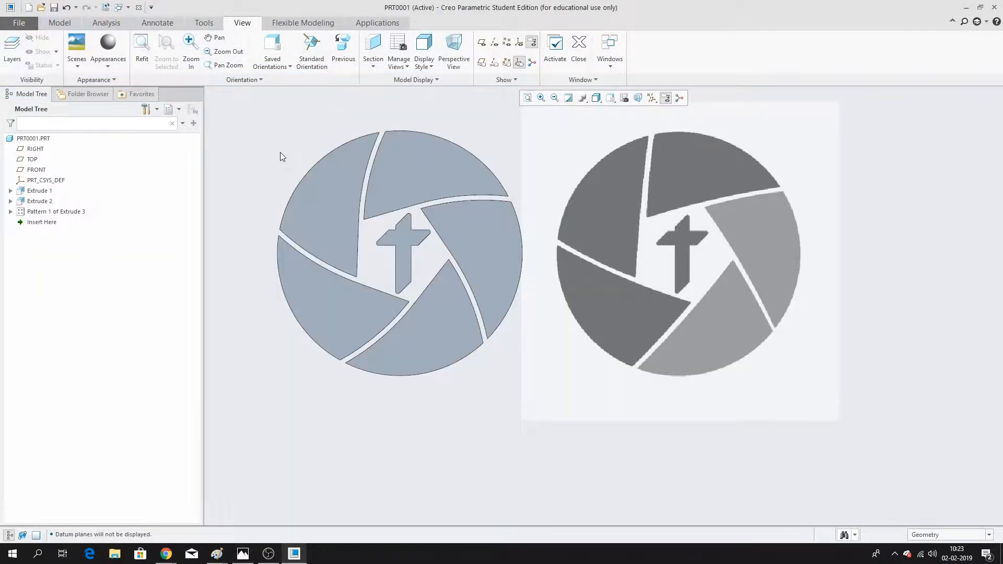
Switch the model display style to Shading and compare the logo's shape with the reference image.
{"action": "left_click", "coordinate": [597, 99]}
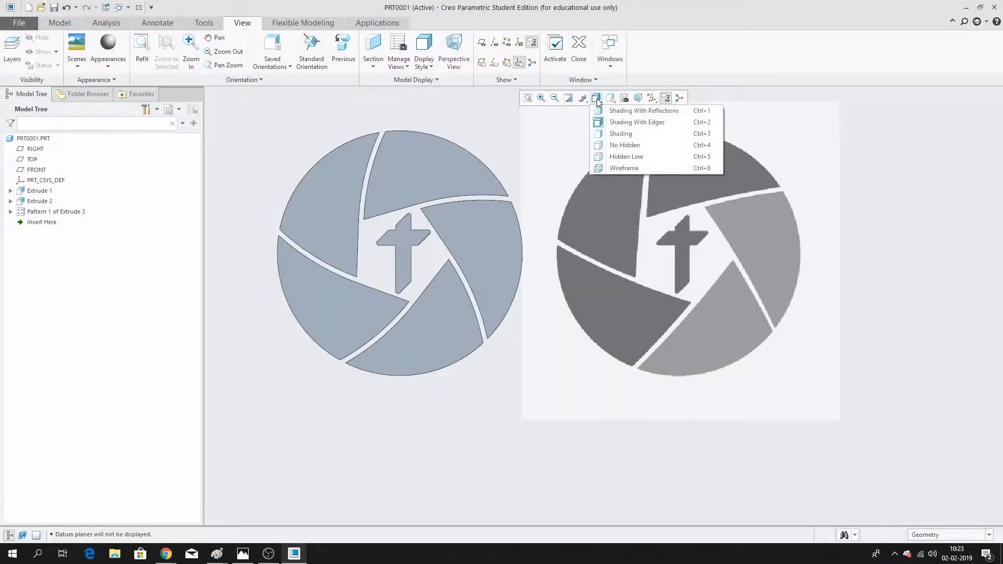
{"action": "left_click", "coordinate": [621, 136]}
{"action": "scroll", "coordinate": [485, 129], "scroll_direction": "down", "scroll_amount": 2}
{"action": "scroll", "coordinate": [485, 129], "scroll_direction": "up", "scroll_amount": 2}
{"action": "scroll", "coordinate": [594, 200], "scroll_direction": "down", "scroll_amount": 3}
{"action": "scroll", "coordinate": [594, 201], "scroll_direction": "down", "scroll_amount": 1}
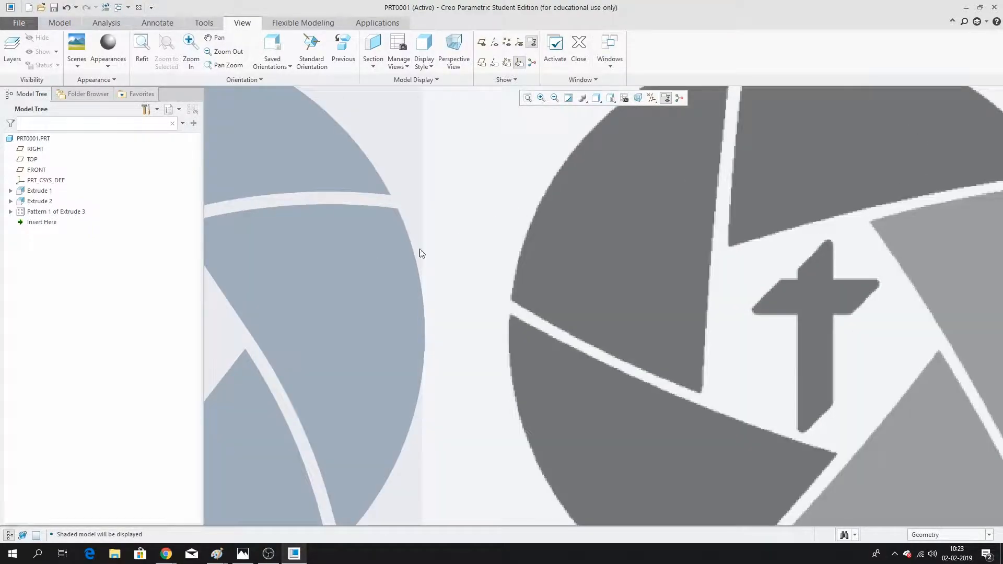
{"action": "scroll", "coordinate": [453, 325], "scroll_direction": "down", "scroll_amount": 1}
{"action": "scroll", "coordinate": [504, 267], "scroll_direction": "up", "scroll_amount": 5}
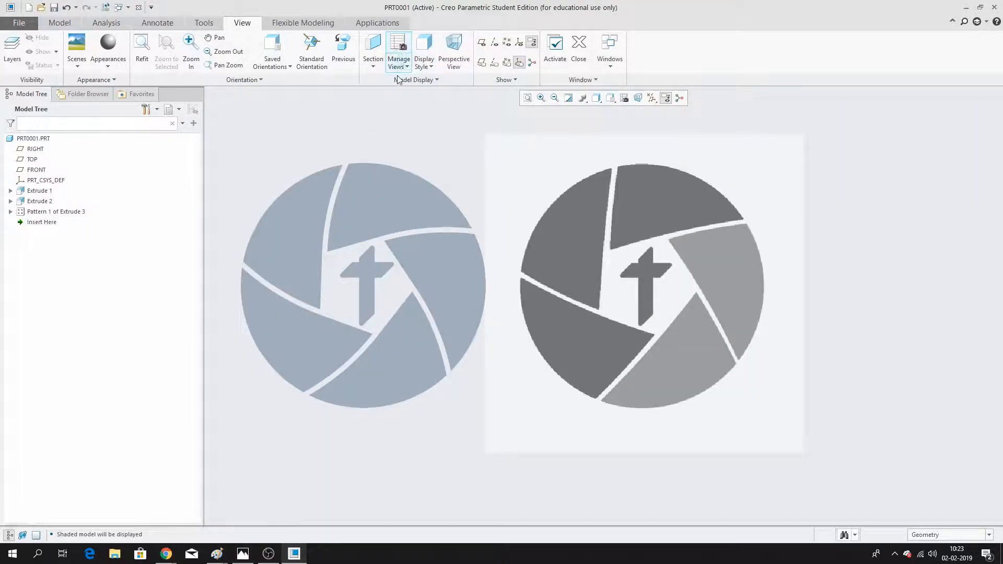
Open Render Studio and change the scene background from Environment to Color.
{"action": "left_click", "coordinate": [384, 23]}
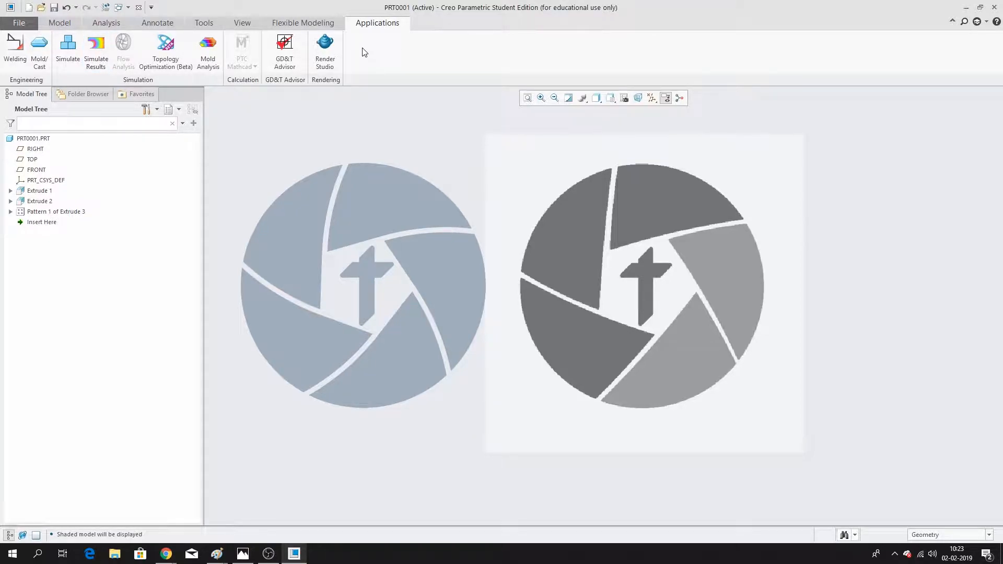
{"action": "left_click", "coordinate": [325, 49]}
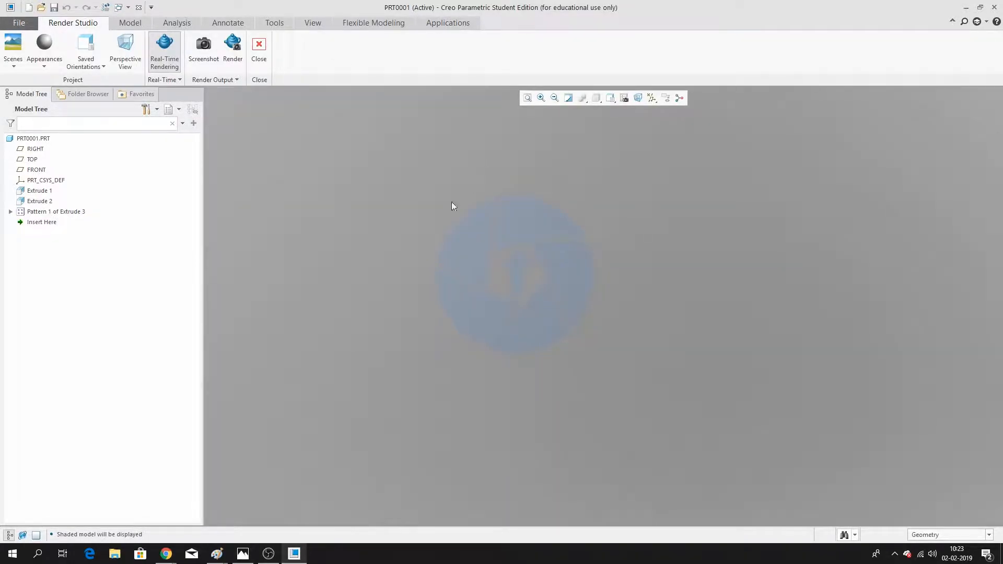
{"action": "left_click", "coordinate": [13, 49]}
{"action": "left_click", "coordinate": [32, 208]}
{"action": "left_click", "coordinate": [127, 127]}
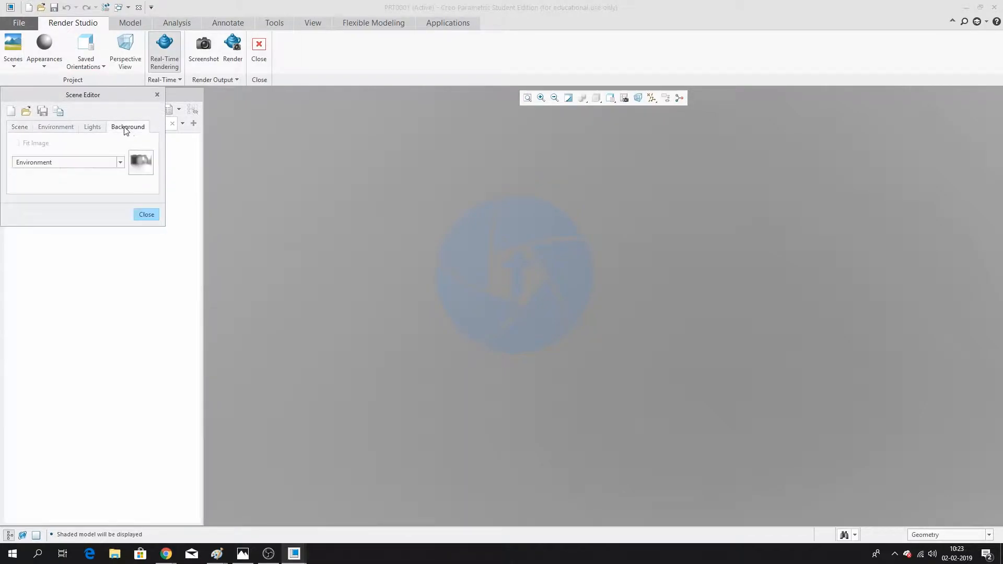
{"action": "left_click", "coordinate": [111, 164]}
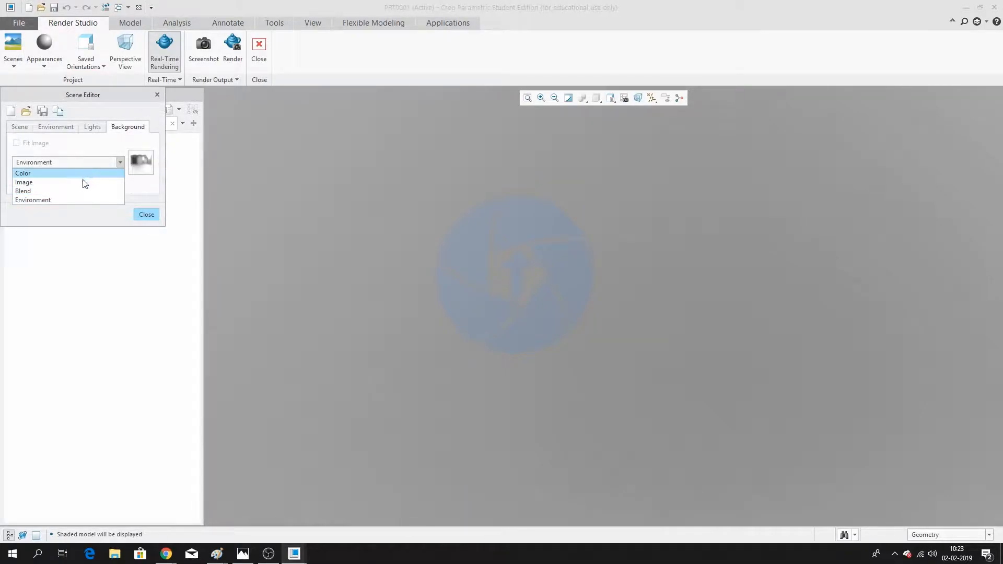
{"action": "left_click", "coordinate": [78, 175]}
{"action": "scroll", "coordinate": [432, 208], "scroll_direction": "up", "scroll_amount": 4}
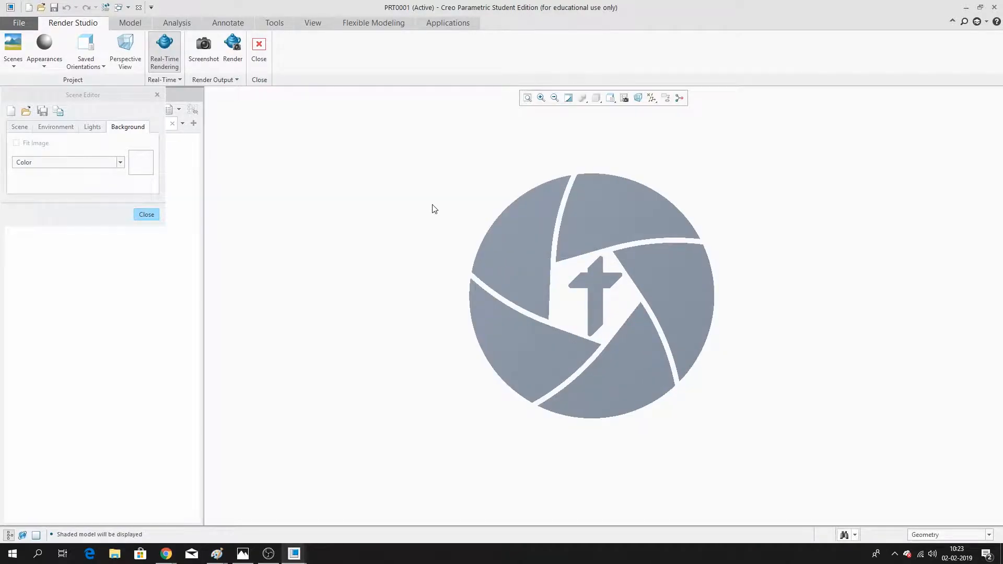
Examine the rendered logo's rim and blade edges up close and from a tilted angle.
{"action": "scroll", "coordinate": [563, 256], "scroll_direction": "up", "scroll_amount": 1}
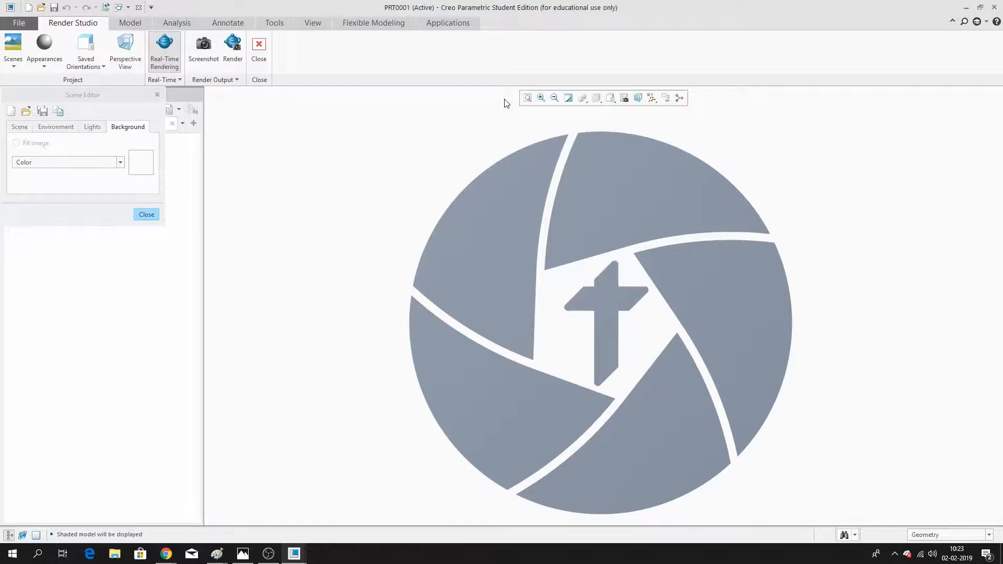
{"action": "scroll", "coordinate": [559, 164], "scroll_direction": "up", "scroll_amount": 7}
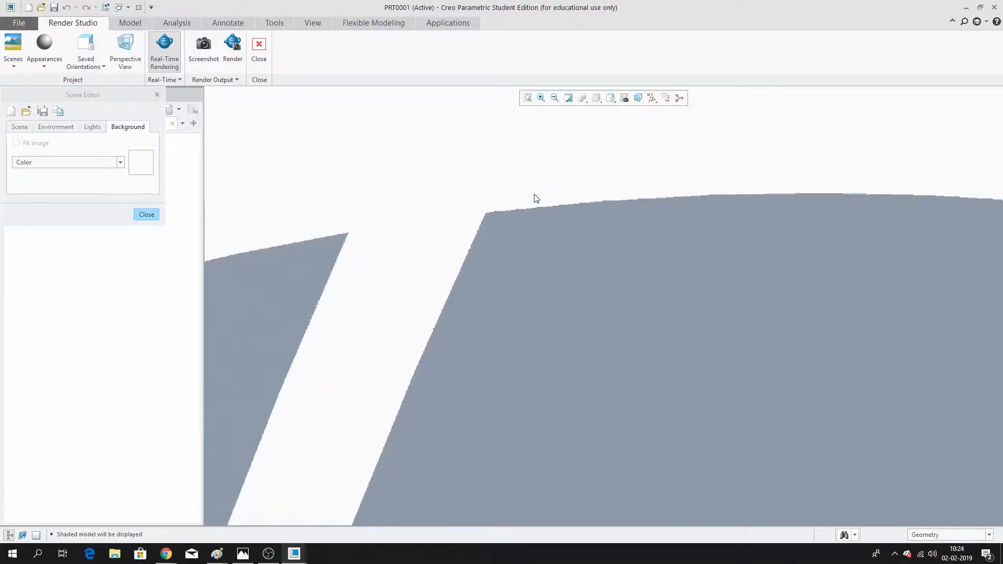
{"action": "scroll", "coordinate": [542, 179], "scroll_direction": "up", "scroll_amount": 1}
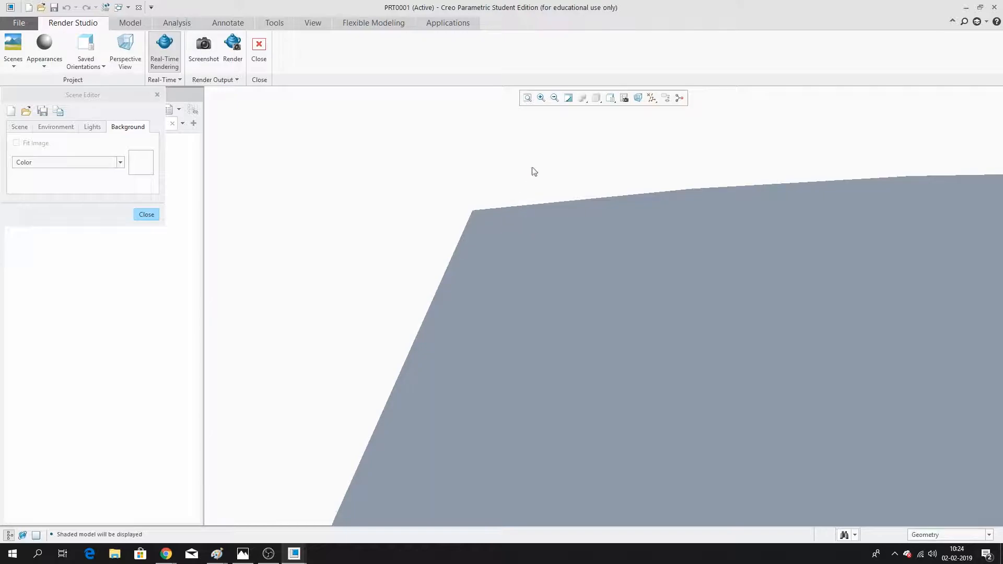
{"action": "scroll", "coordinate": [440, 157], "scroll_direction": "down", "scroll_amount": 5}
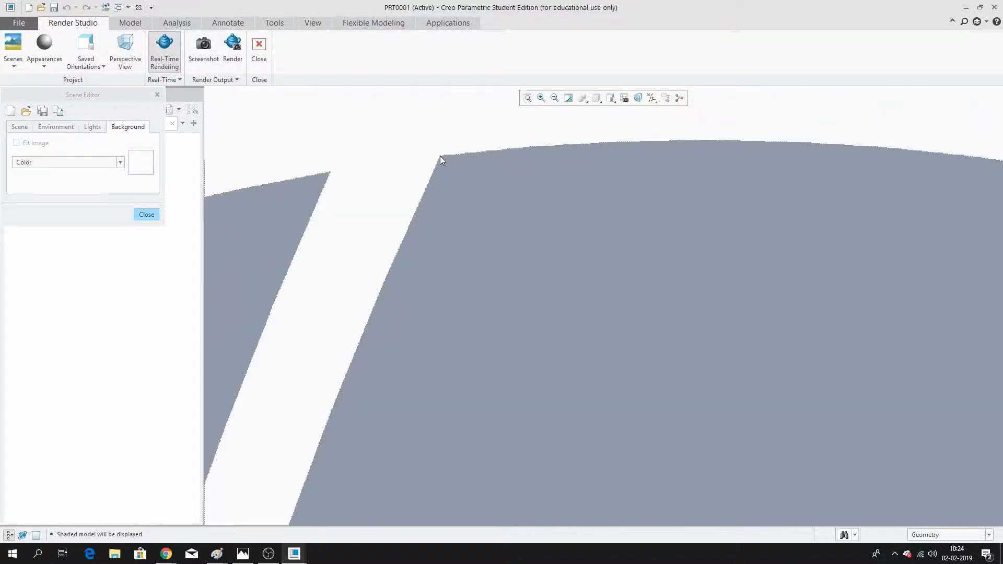
{"action": "middle_click_drag", "start_coordinate": [391, 332], "coordinate": [449, 252]}
{"action": "scroll", "coordinate": [449, 252], "scroll_direction": "down", "scroll_amount": 4}
{"action": "middle_click_drag", "start_coordinate": [569, 190], "coordinate": [570, 188]}
{"action": "middle_click_drag", "start_coordinate": [491, 220], "coordinate": [477, 226]}
{"action": "left_click", "coordinate": [476, 226]}
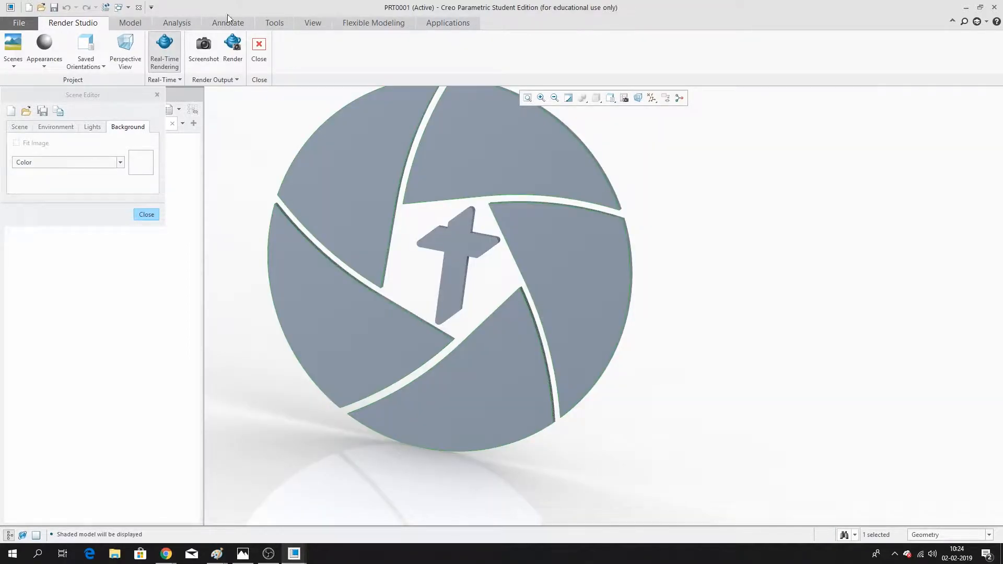
Restore the logo's straight-on saved orientation, clear the selection and return to Render Studio.
{"action": "left_click", "coordinate": [309, 24]}
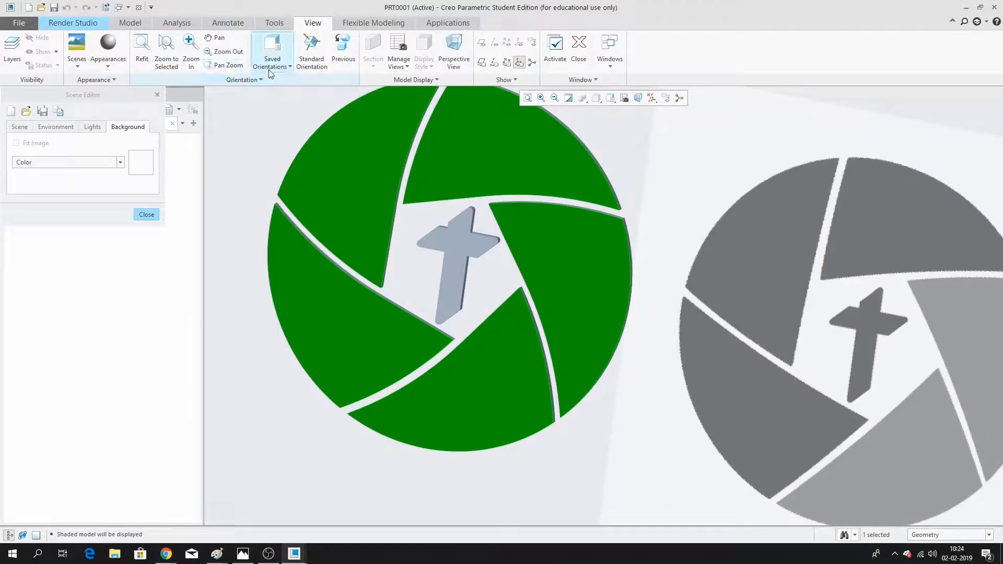
{"action": "left_click", "coordinate": [272, 52]}
{"action": "left_click", "coordinate": [338, 178]}
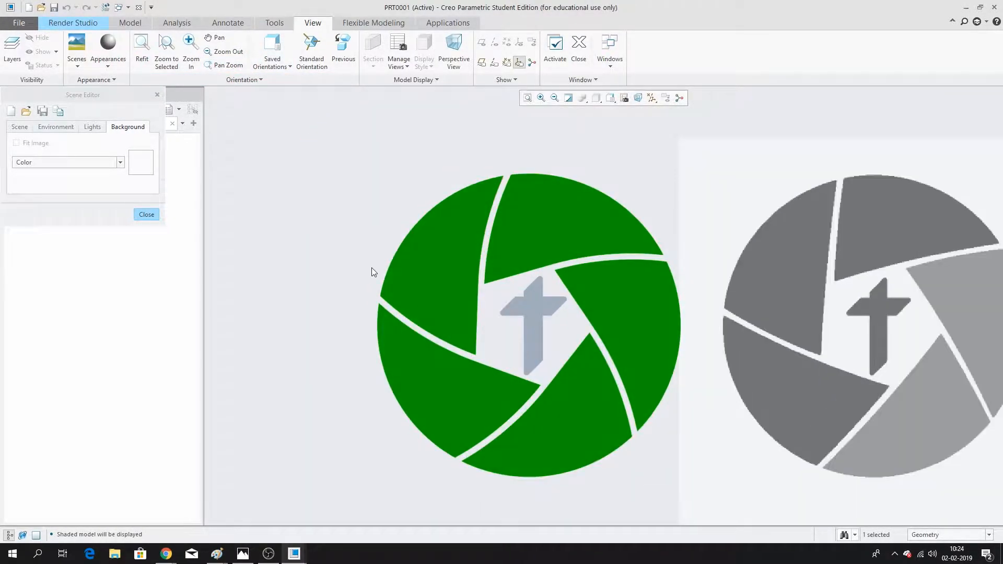
{"action": "left_click", "coordinate": [361, 221]}
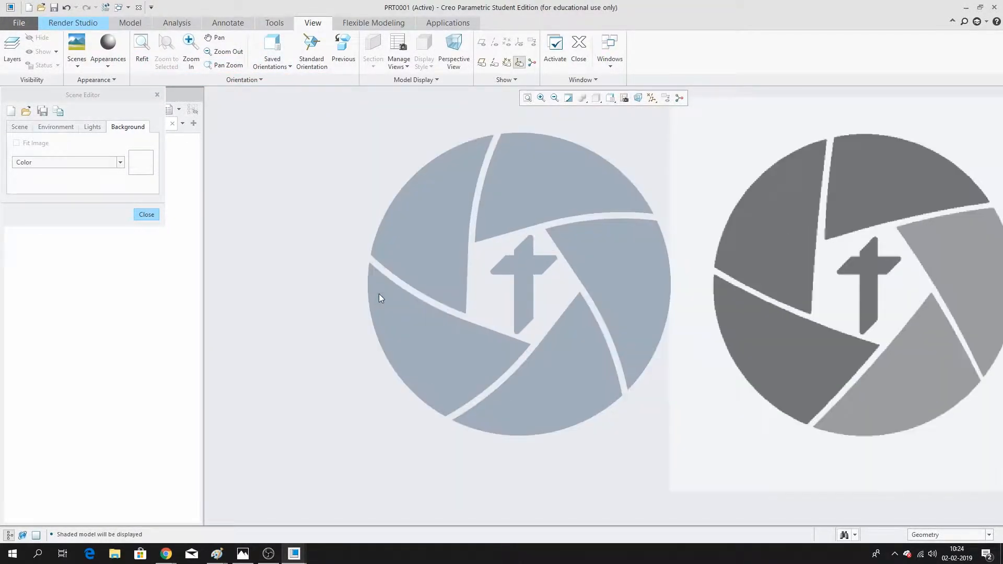
{"action": "left_click", "coordinate": [452, 24]}
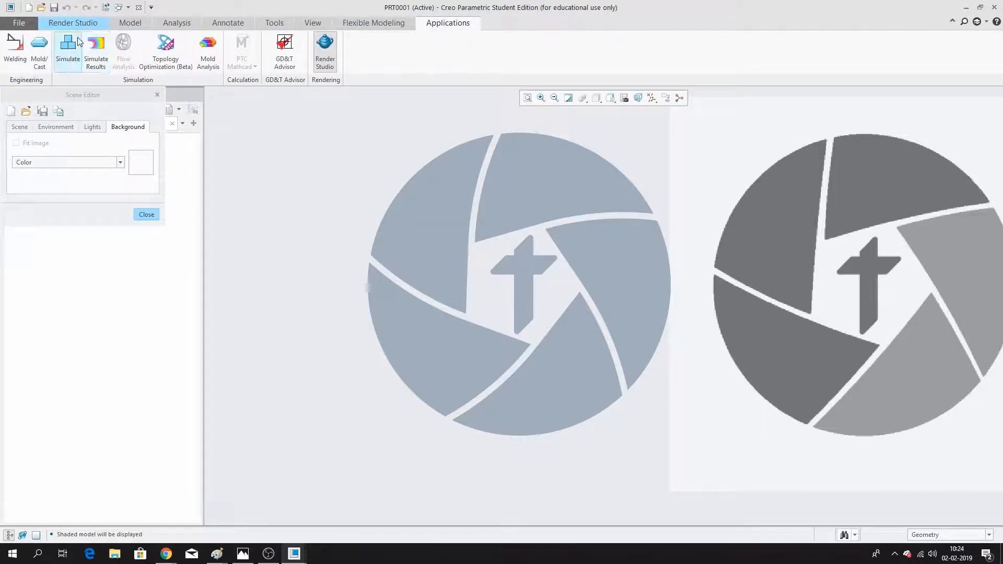
{"action": "left_click", "coordinate": [86, 23]}
{"action": "scroll", "coordinate": [515, 296], "scroll_direction": "down", "scroll_amount": 4}
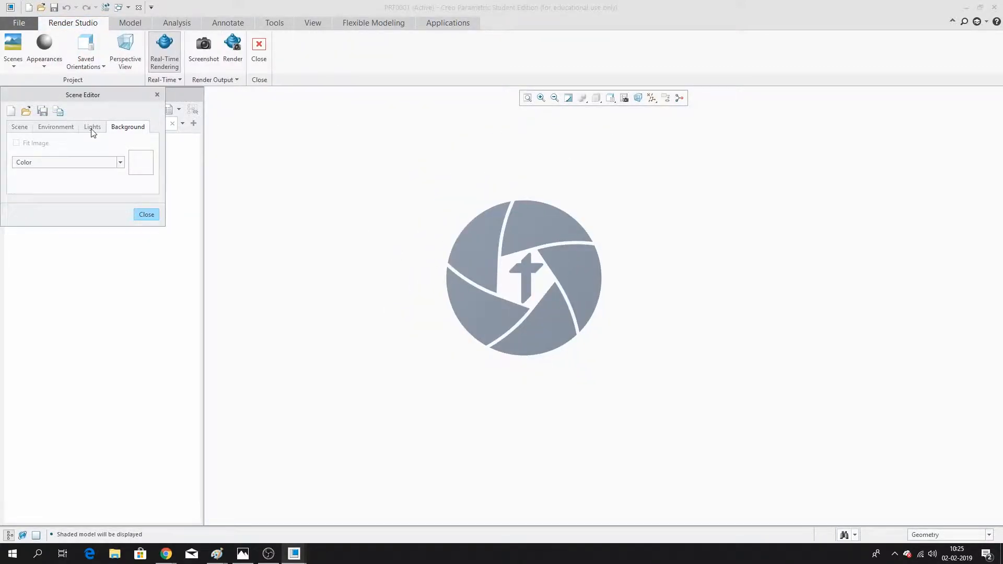
Show the scene's lights and reposition the default distant light so that it aims at the logo.
{"action": "left_click", "coordinate": [92, 127]}
{"action": "scroll", "coordinate": [377, 268], "scroll_direction": "down", "scroll_amount": 3}
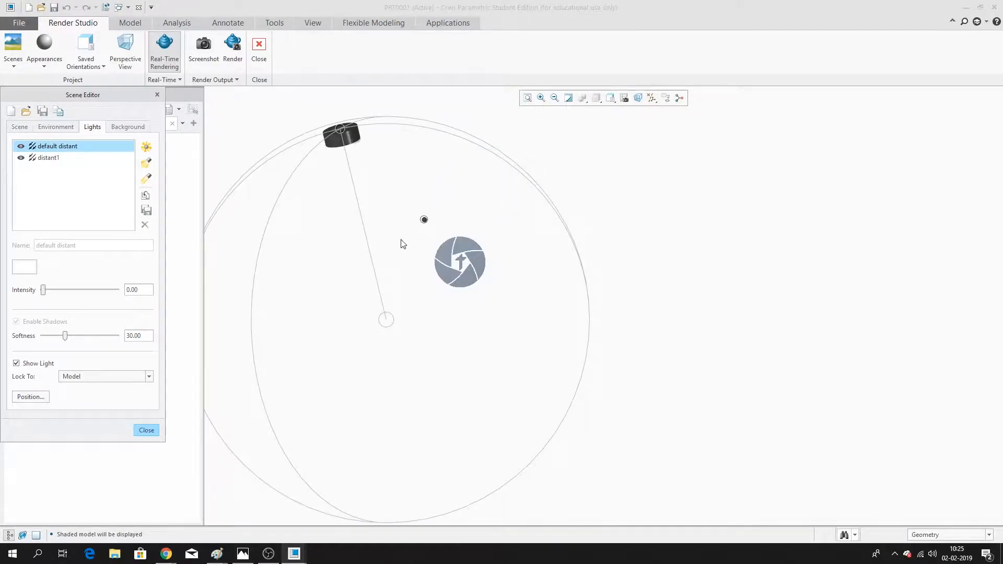
{"action": "scroll", "coordinate": [402, 246], "scroll_direction": "up", "scroll_amount": 1}
{"action": "left_click_drag", "start_coordinate": [384, 341], "coordinate": [460, 265]}
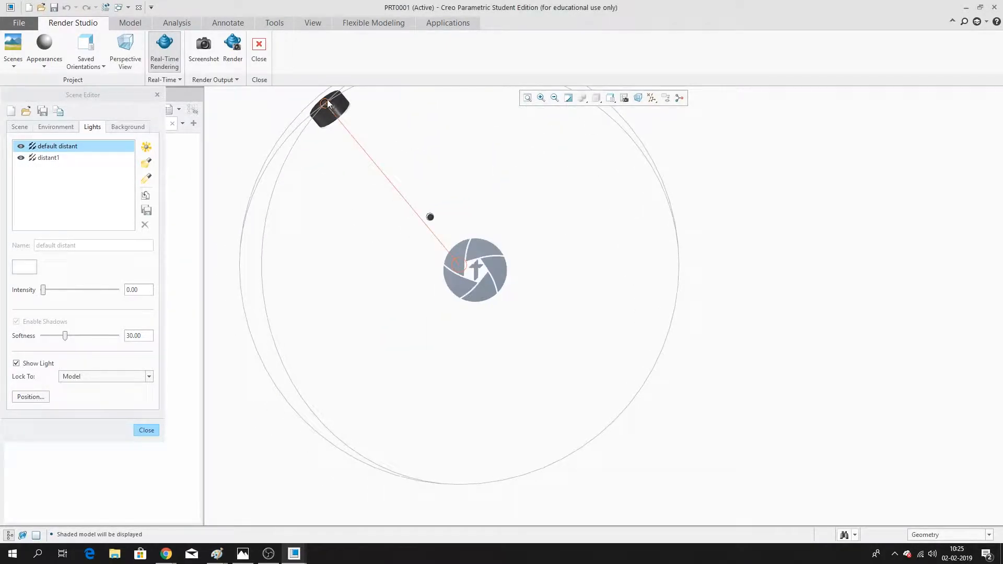
{"action": "left_click_drag", "start_coordinate": [326, 104], "coordinate": [353, 144]}
{"action": "scroll", "coordinate": [473, 242], "scroll_direction": "up", "scroll_amount": 4}
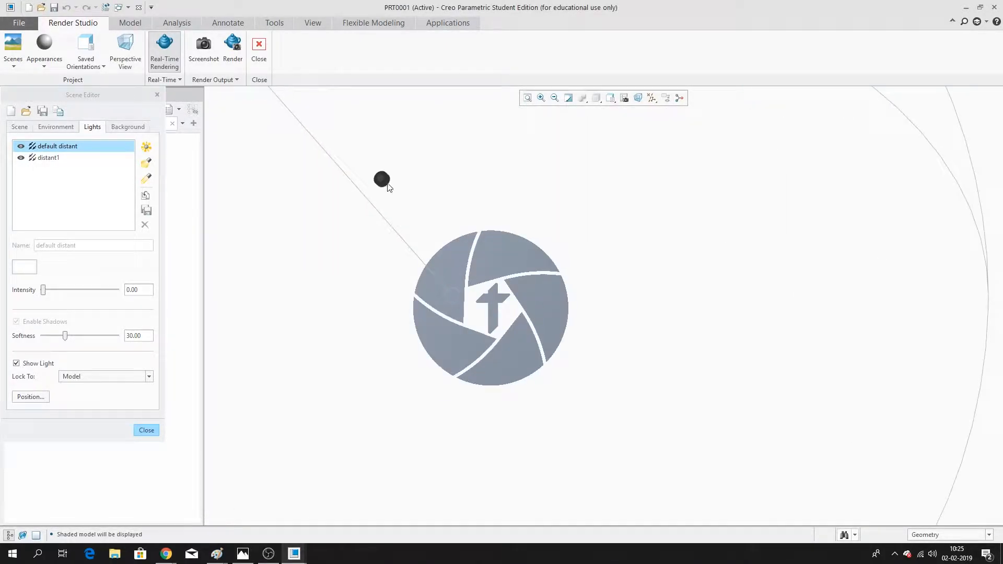
Try a green light color for the distant1 light using the color wheel.
{"action": "left_click", "coordinate": [388, 183]}
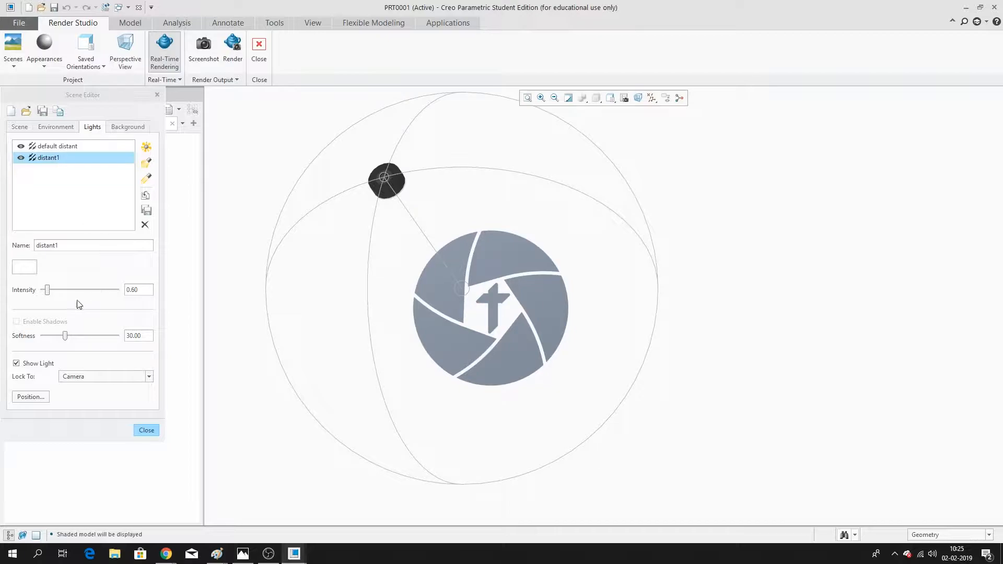
{"action": "left_click", "coordinate": [33, 270]}
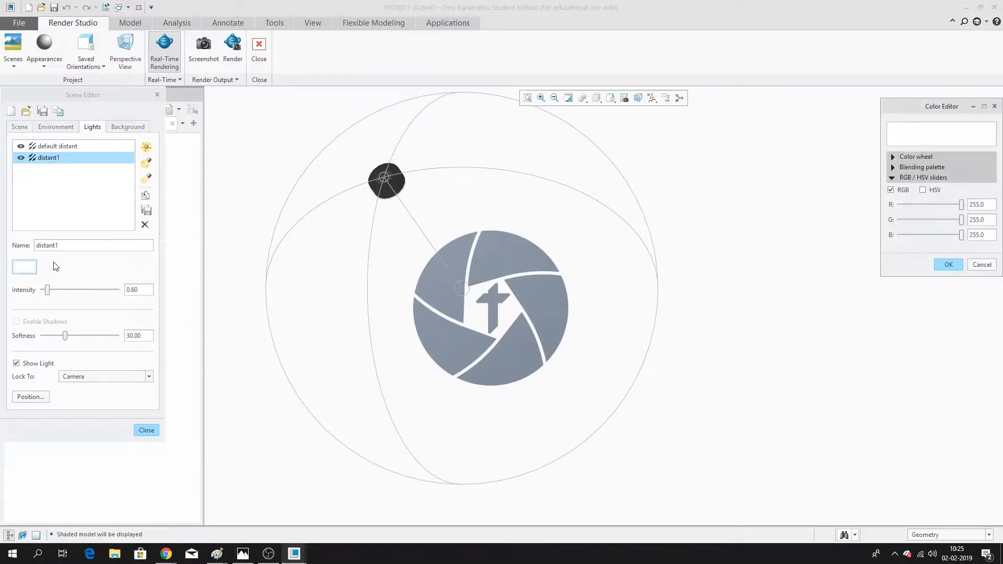
{"action": "left_click", "coordinate": [893, 157]}
{"action": "left_click", "coordinate": [923, 210]}
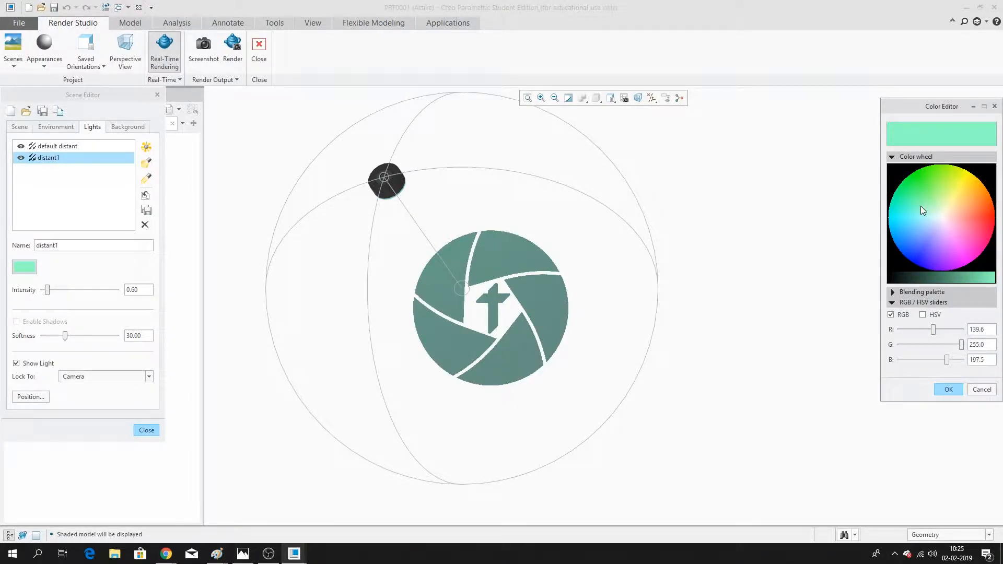
{"action": "left_click", "coordinate": [923, 220]}
{"action": "left_click", "coordinate": [985, 393]}
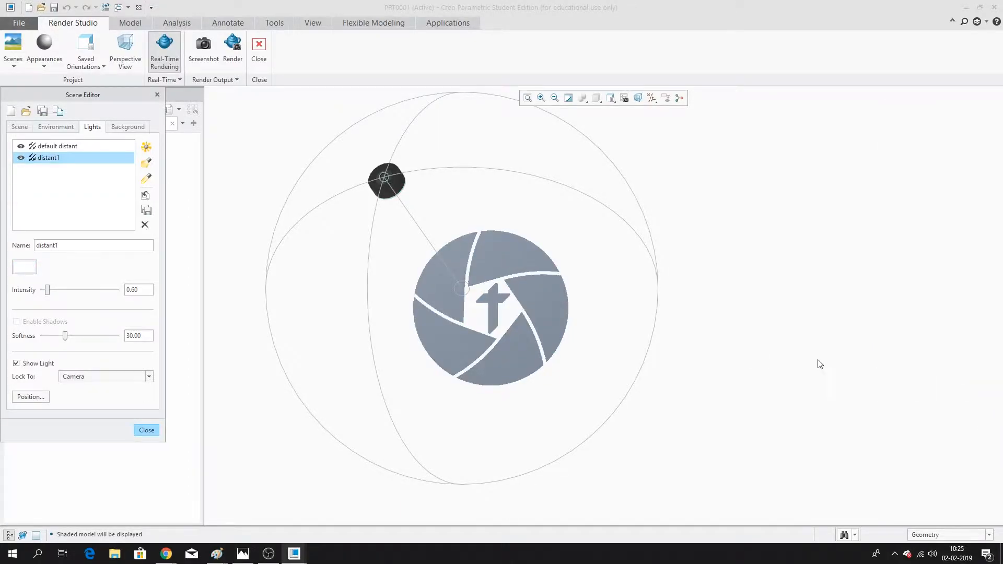
Review the scene's environment settings and scene gallery, and close the Scene Editor.
{"action": "scroll", "coordinate": [489, 324], "scroll_direction": "up", "scroll_amount": 3}
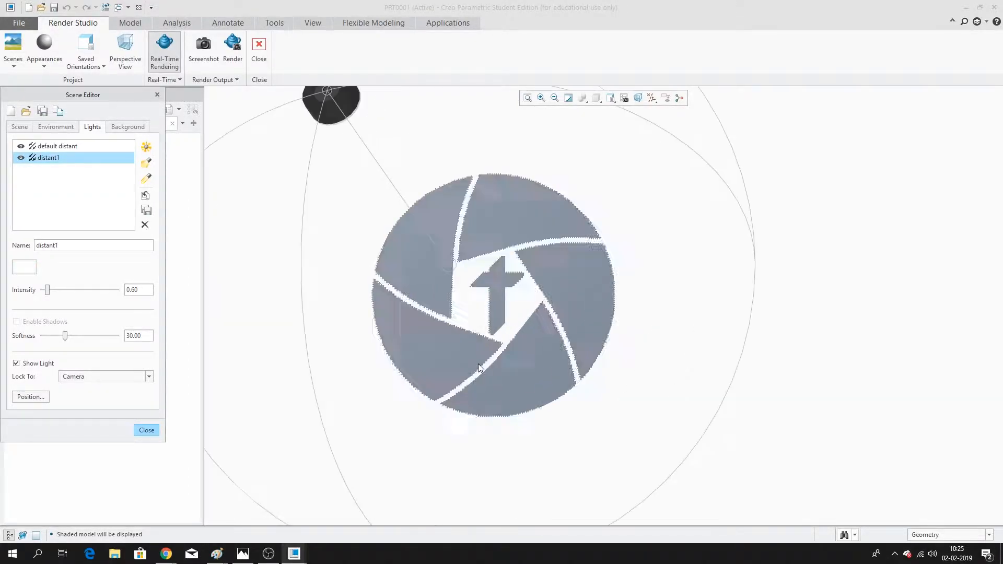
{"action": "left_click", "coordinate": [56, 128]}
{"action": "left_click", "coordinate": [20, 128]}
{"action": "left_click", "coordinate": [46, 130]}
{"action": "left_click", "coordinate": [21, 129]}
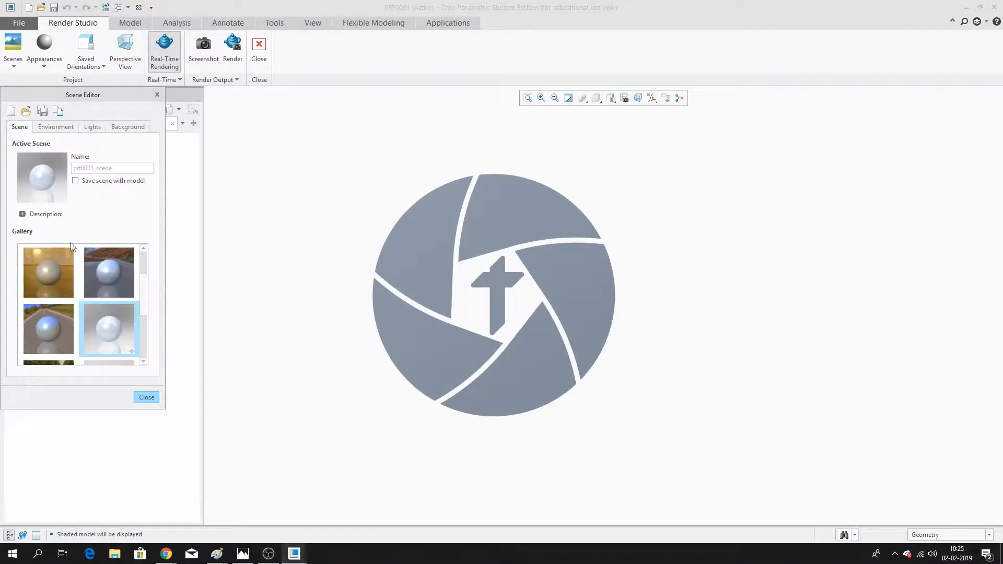
{"action": "left_click", "coordinate": [147, 398]}
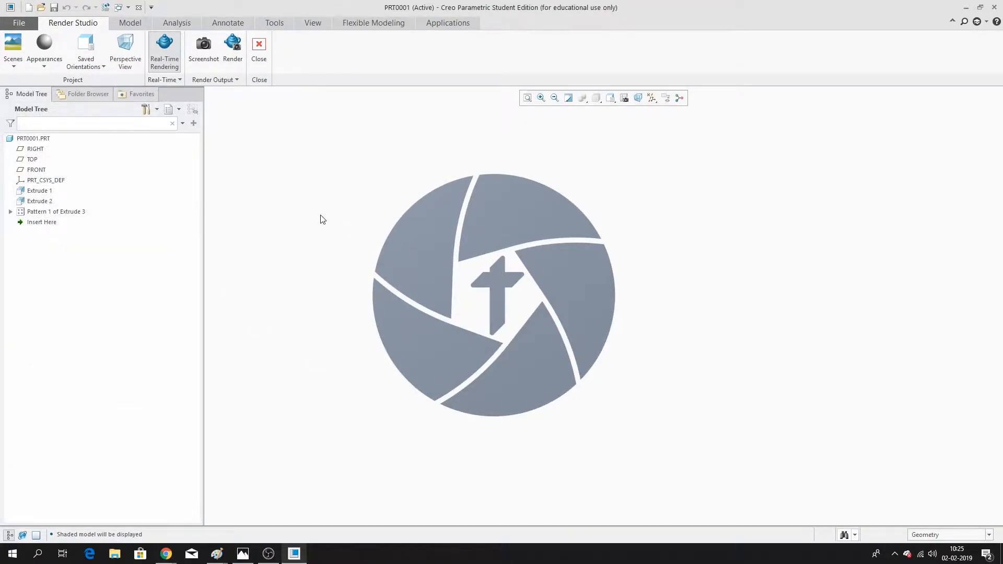
Apply the gemstone-emerald appearance to the logo's front blade faces and change its class to Paint.
{"action": "scroll", "coordinate": [318, 219], "scroll_direction": "down", "scroll_amount": 2}
{"action": "left_click", "coordinate": [45, 67]}
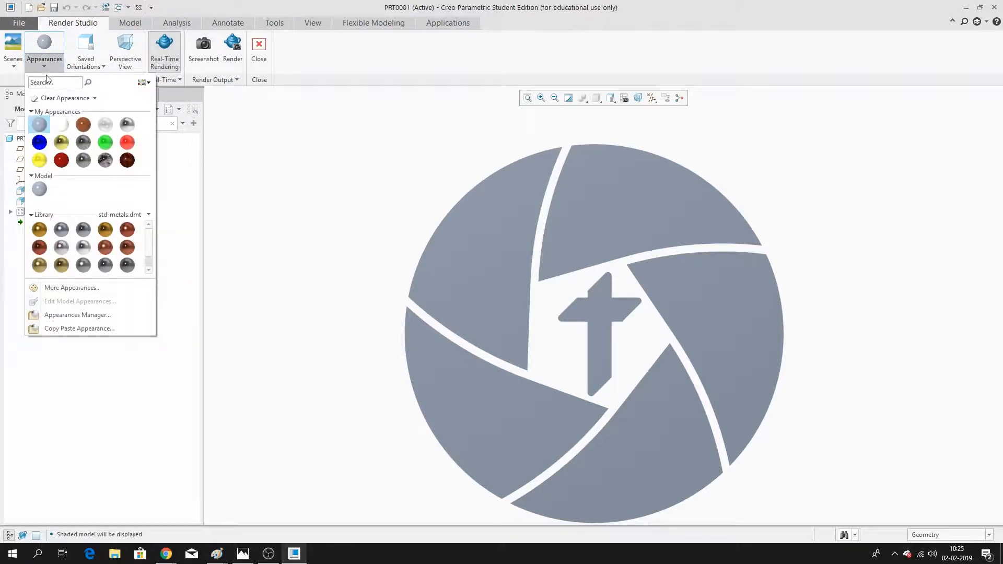
{"action": "left_click", "coordinate": [147, 215]}
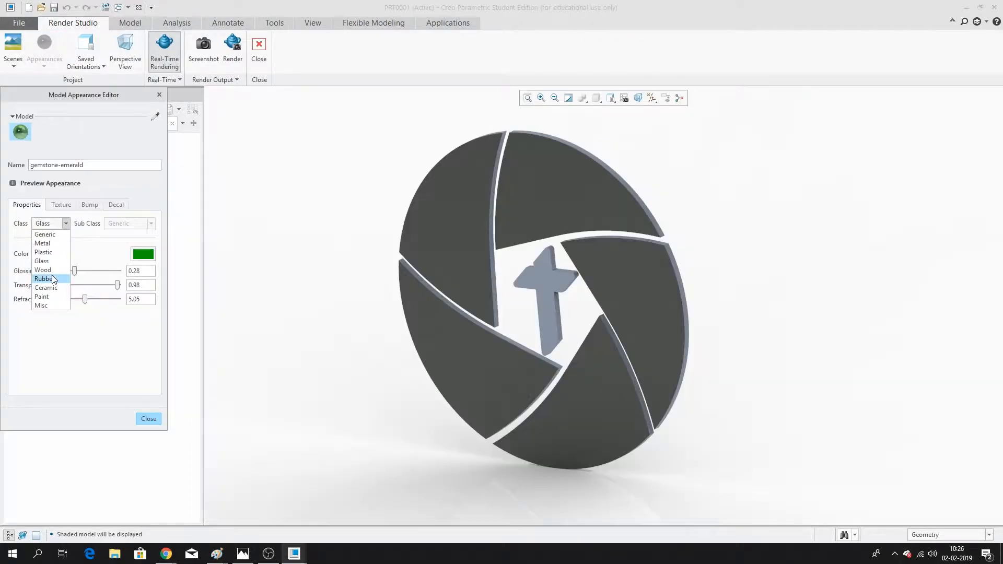
{"action": "left_click", "coordinate": [42, 297]}
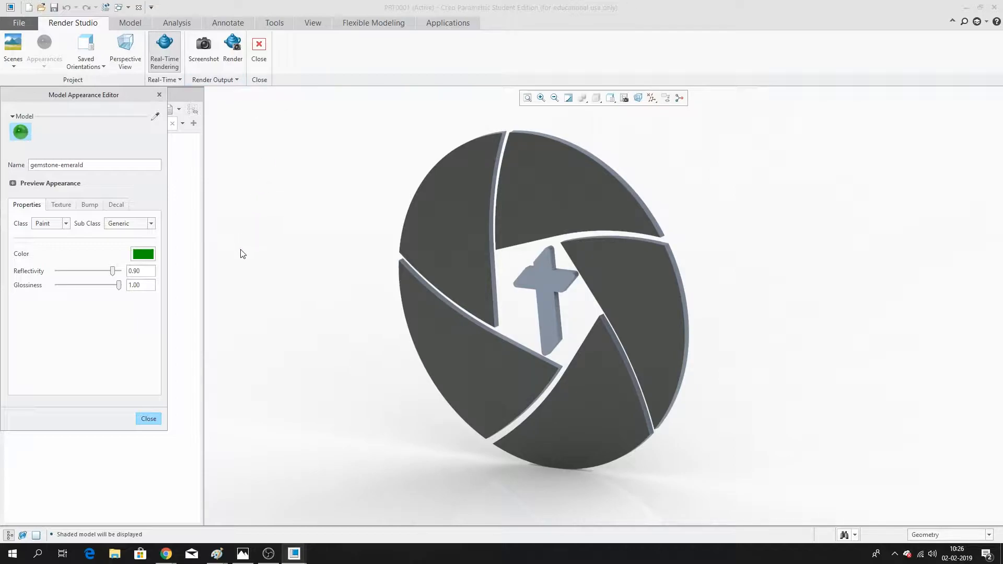
Orient the view normal to the logo's front blade face and return to Render Studio.
{"action": "left_click", "coordinate": [308, 25]}
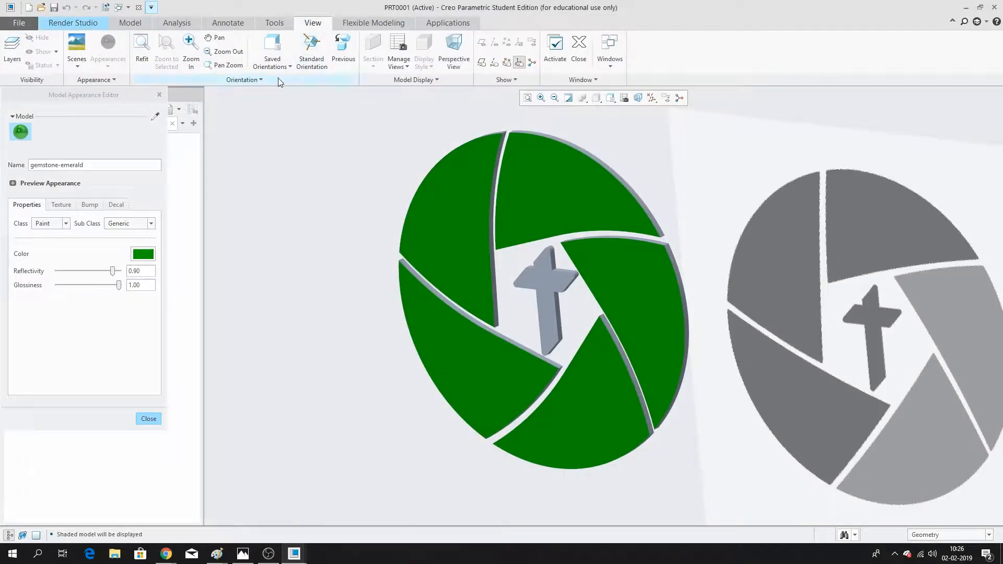
{"action": "left_click", "coordinate": [286, 64]}
{"action": "left_click", "coordinate": [274, 178]}
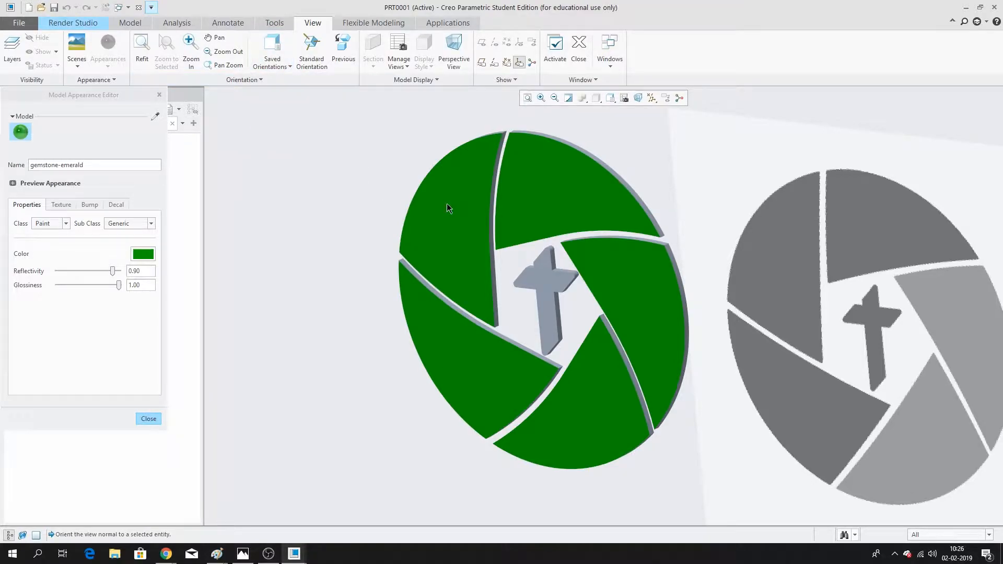
{"action": "left_click", "coordinate": [447, 204]}
{"action": "left_click", "coordinate": [72, 22]}
Apply the black metallic paint from the Paint-Metallic.dmt library to the logo's front blade faces.
{"action": "left_click", "coordinate": [49, 67]}
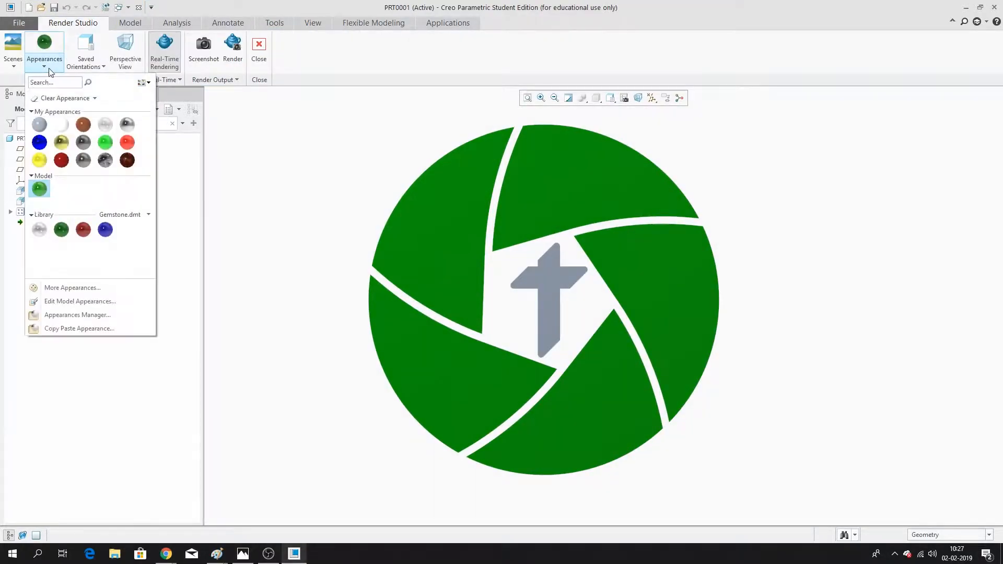
{"action": "left_click", "coordinate": [137, 215]}
{"action": "left_click", "coordinate": [106, 320]}
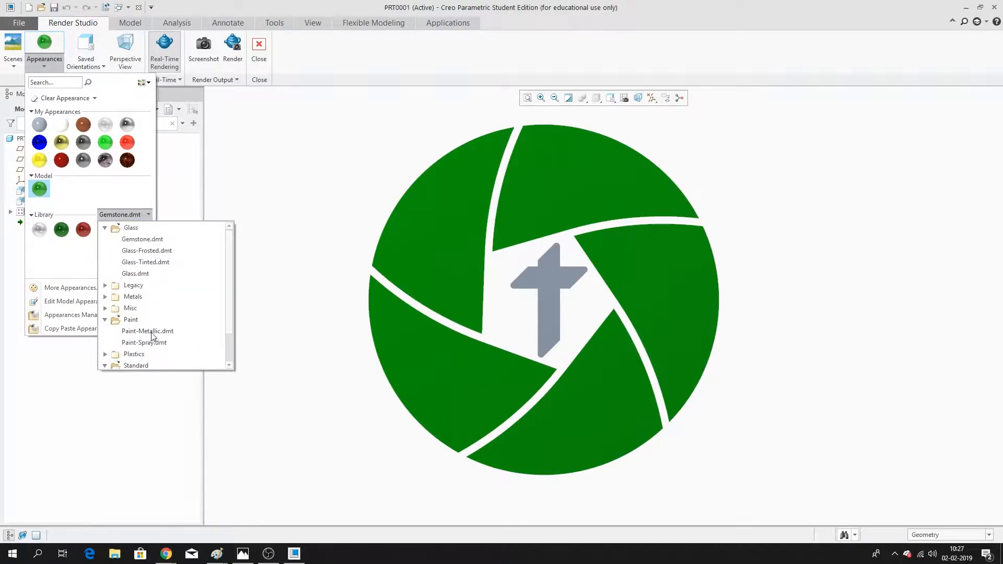
{"action": "left_click", "coordinate": [150, 332]}
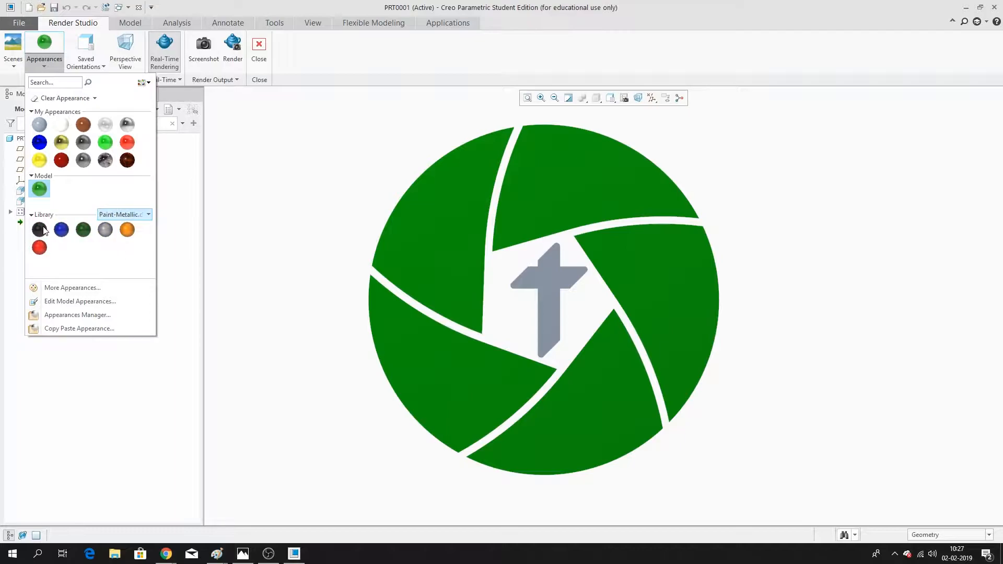
{"action": "left_click", "coordinate": [42, 230]}
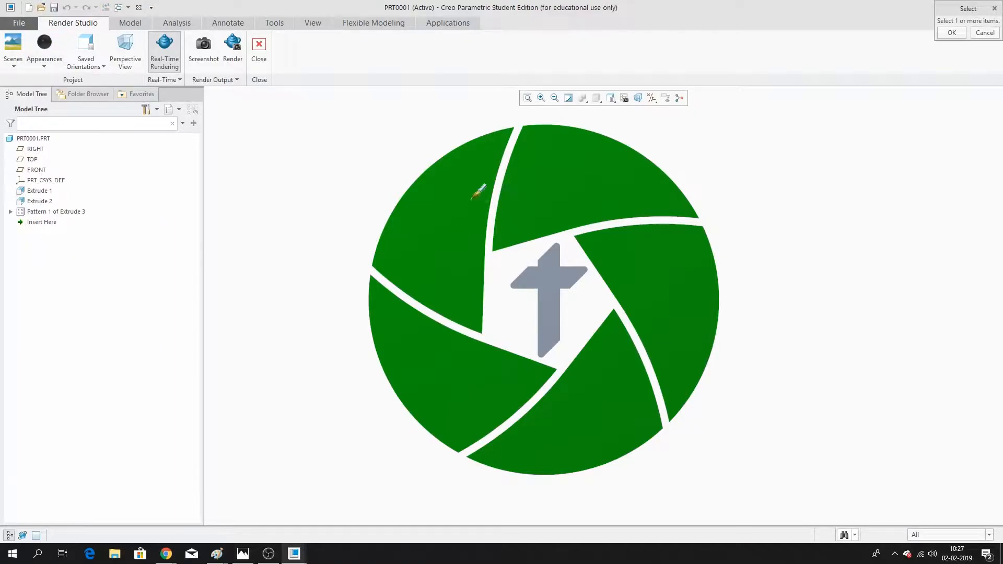
{"action": "middle_click", "coordinate": [339, 157]}
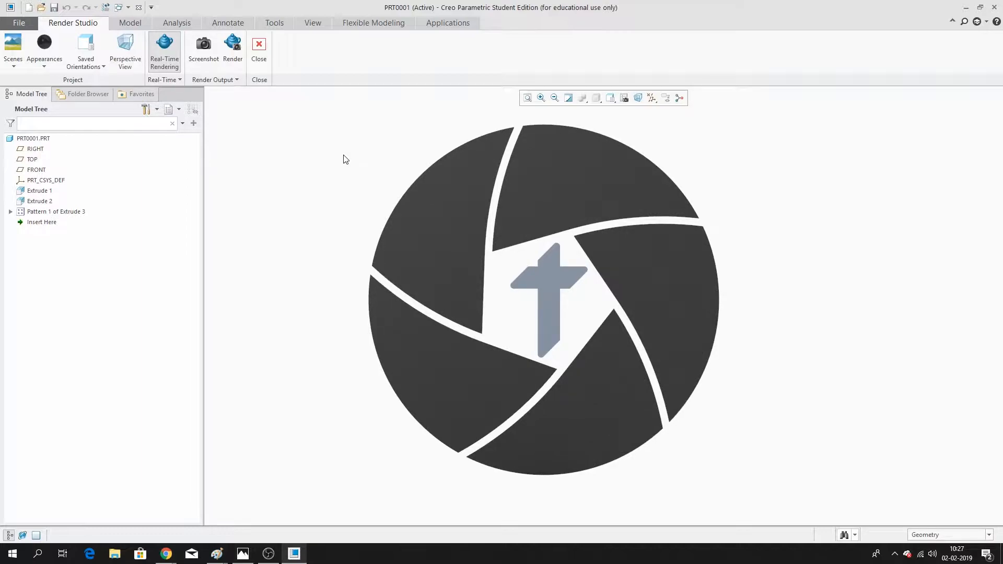
Apply the same black metallic paint to the front face of the central cross.
{"action": "left_click", "coordinate": [35, 35]}
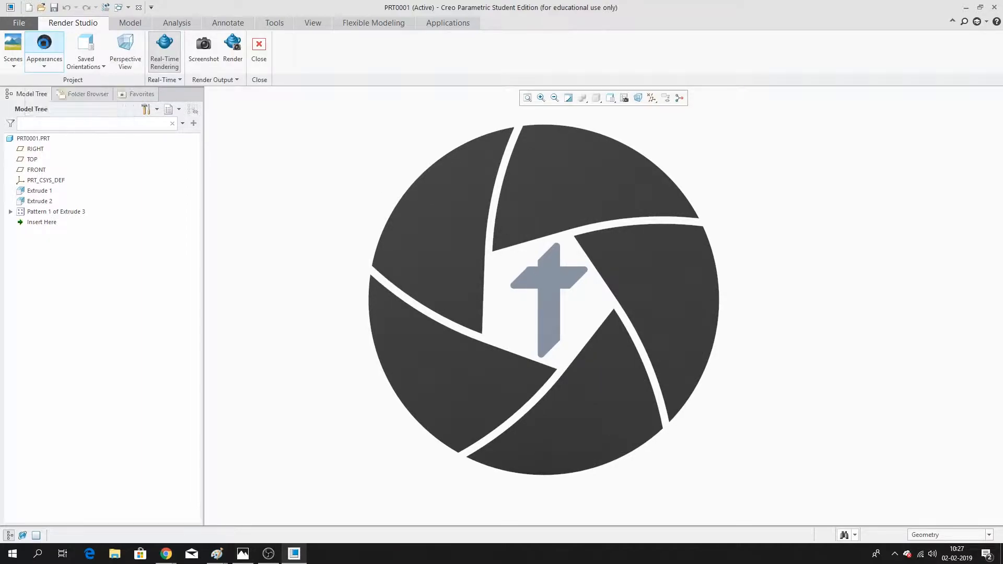
{"action": "left_click", "coordinate": [562, 278]}
{"action": "middle_click", "coordinate": [318, 171]}
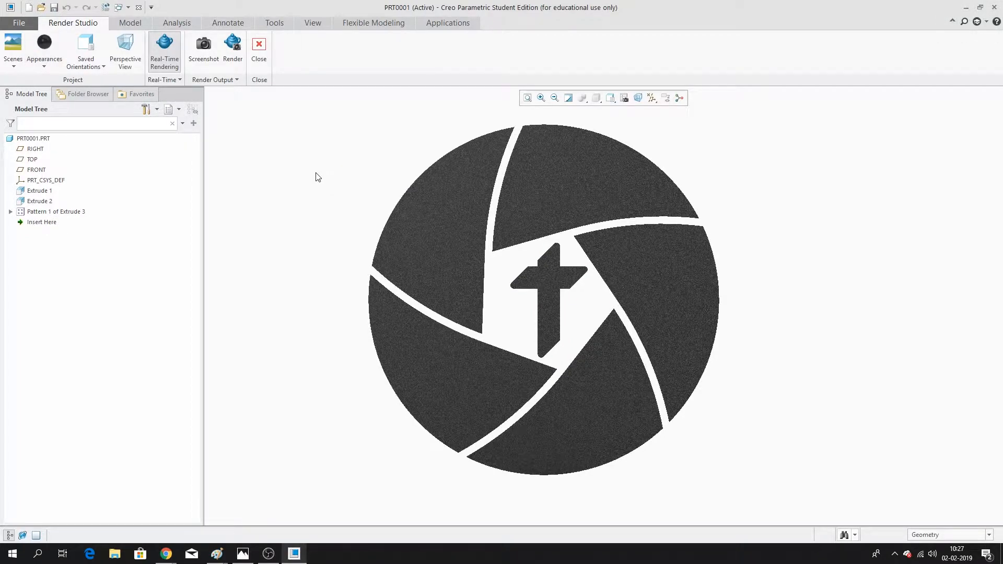
Edit the paint-metallic-black appearance, setting glossiness to 0.46, reflectivity to 0.26 and scale to 72.
{"action": "left_click", "coordinate": [45, 66]}
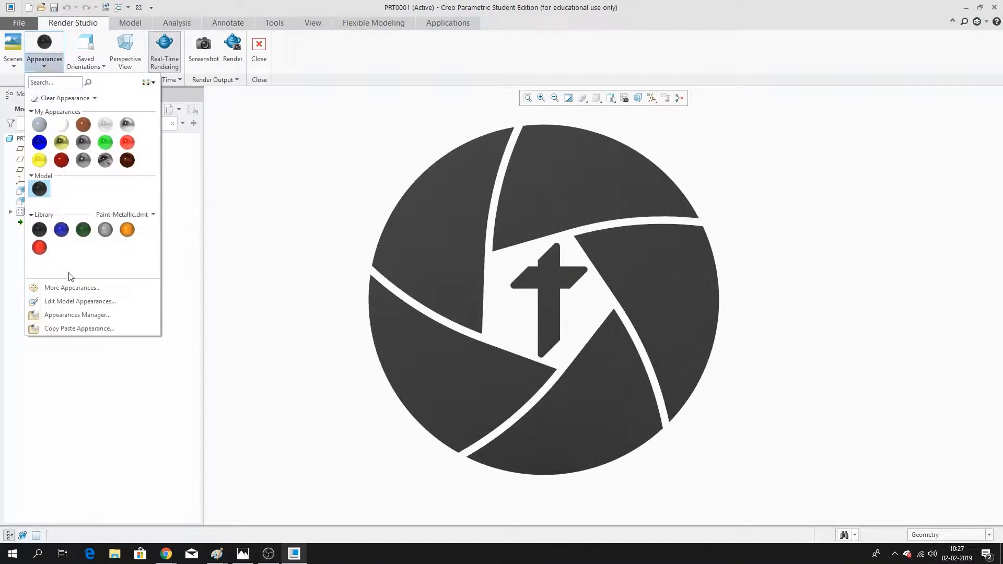
{"action": "right_click", "coordinate": [47, 190]}
{"action": "left_click", "coordinate": [53, 193]}
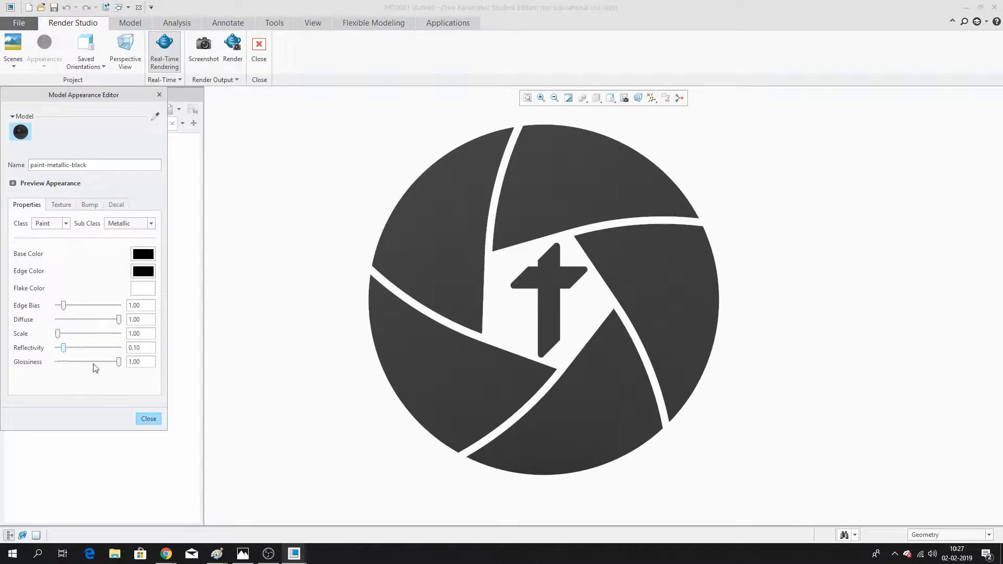
{"action": "left_click_drag", "start_coordinate": [118, 366], "coordinate": [86, 362]}
{"action": "left_click_drag", "start_coordinate": [64, 348], "coordinate": [101, 334]}
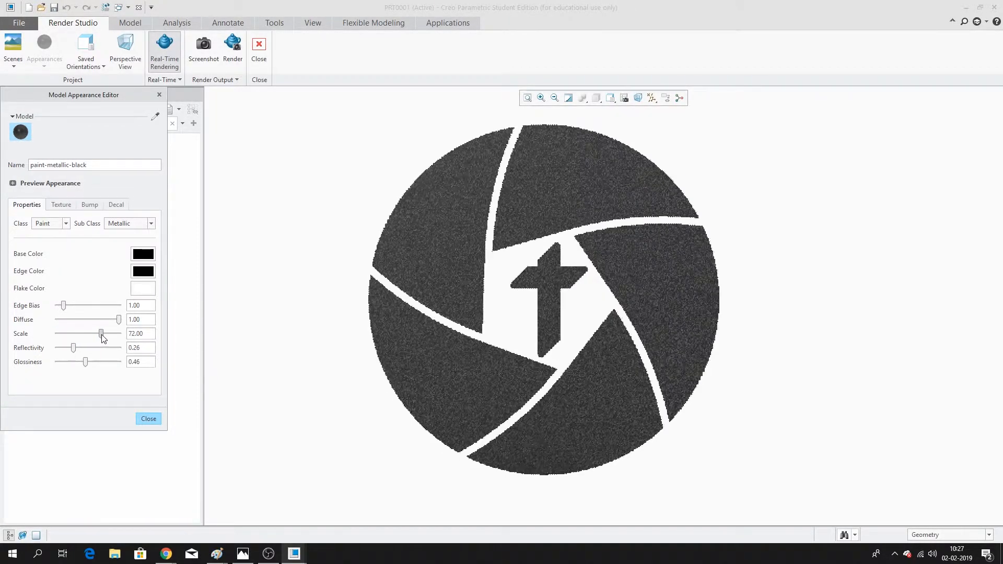
Replace the black paint's bump image with a texture from the carbon folder and close the appearance editor.
{"action": "left_click", "coordinate": [89, 204]}
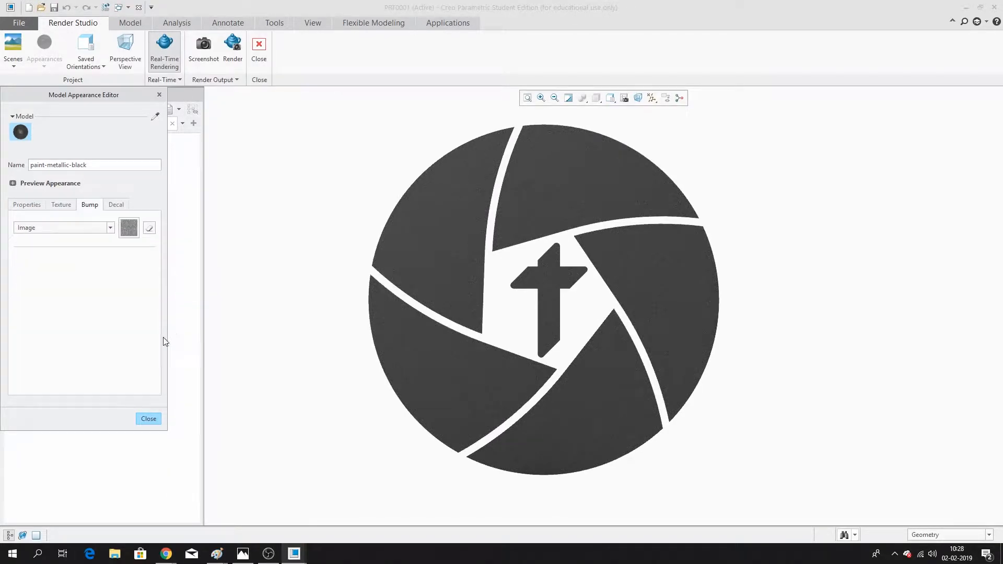
{"action": "left_click", "coordinate": [129, 227]}
{"action": "double_click", "coordinate": [423, 252]}
{"action": "double_click", "coordinate": [435, 210]}
{"action": "left_click", "coordinate": [148, 419]}
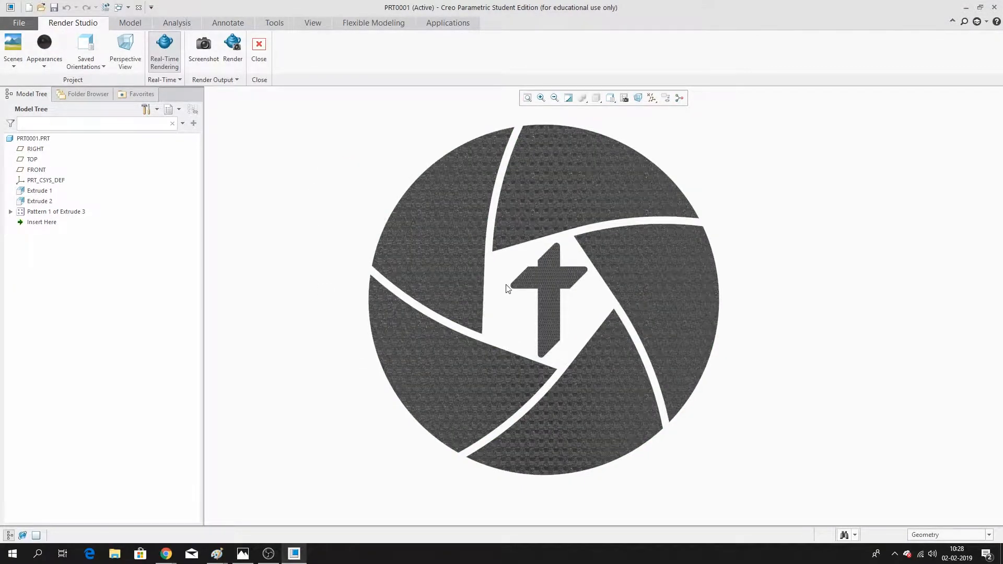
Reselect the library's black metallic paint and edit the model's paint-metallic-black appearance with the Paint class and Generic sub class.
{"action": "scroll", "coordinate": [503, 285], "scroll_direction": "up", "scroll_amount": 2}
{"action": "scroll", "coordinate": [498, 280], "scroll_direction": "down", "scroll_amount": 2}
{"action": "left_click", "coordinate": [46, 65]}
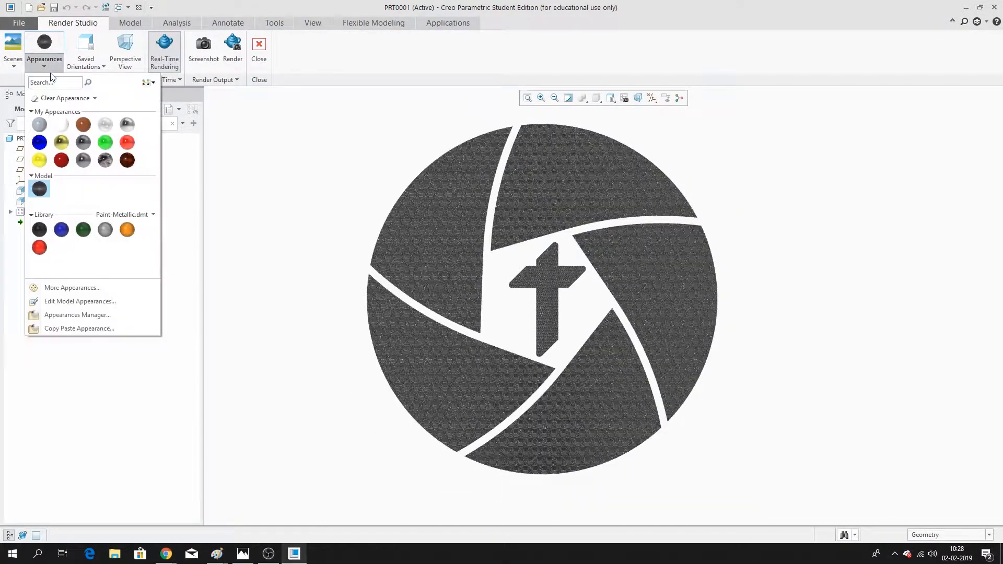
{"action": "left_click", "coordinate": [43, 232]}
{"action": "left_click", "coordinate": [46, 62]}
{"action": "left_click", "coordinate": [39, 230]}
{"action": "left_click", "coordinate": [55, 66]}
{"action": "double_click", "coordinate": [44, 231]}
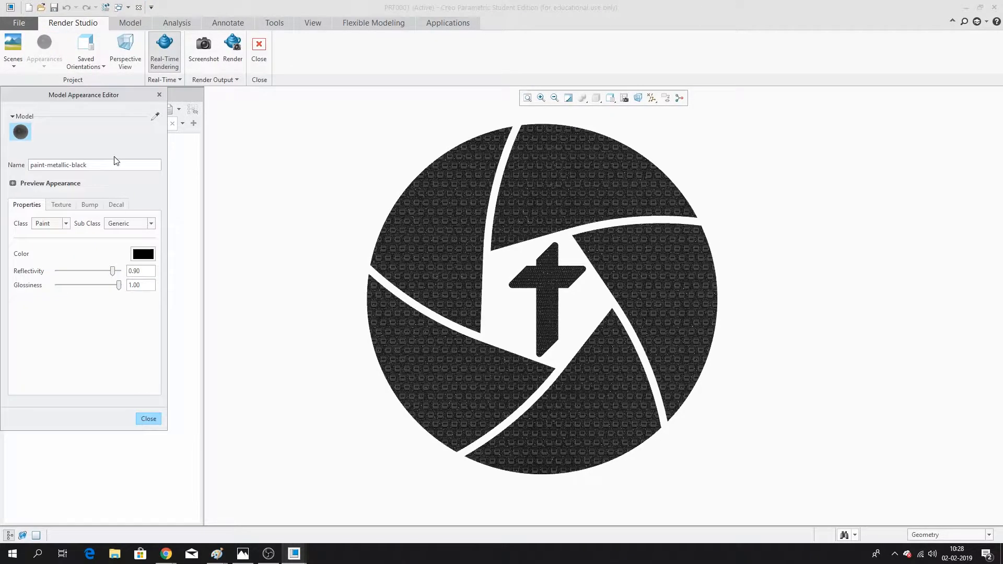
{"action": "left_click", "coordinate": [90, 205]}
{"action": "left_click", "coordinate": [127, 229]}
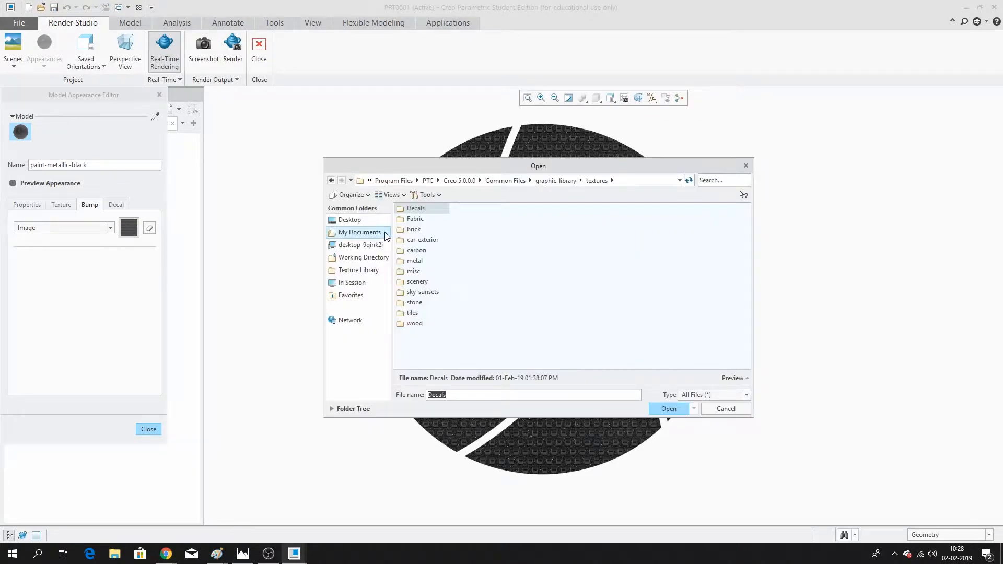
{"action": "left_click", "coordinate": [746, 166]}
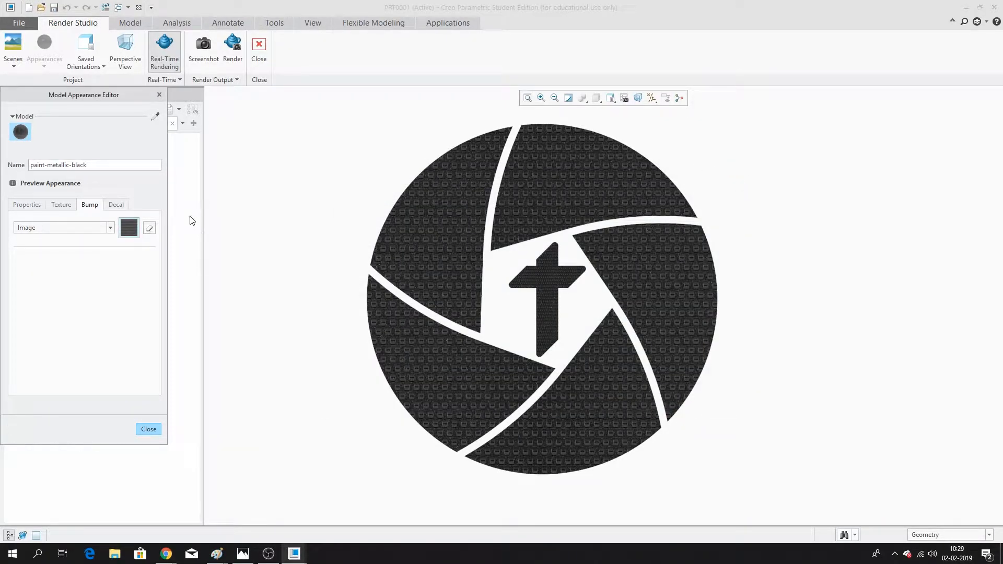
Clear the black paint's bump image, set its reflectivity to 0.04 and close the appearance editor.
{"action": "left_click", "coordinate": [150, 227]}
{"action": "left_click", "coordinate": [66, 202]}
{"action": "left_click", "coordinate": [28, 205]}
{"action": "left_click", "coordinate": [64, 206]}
{"action": "left_click", "coordinate": [115, 205]}
{"action": "left_click", "coordinate": [28, 205]}
{"action": "left_click_drag", "start_coordinate": [111, 273], "coordinate": [57, 277]}
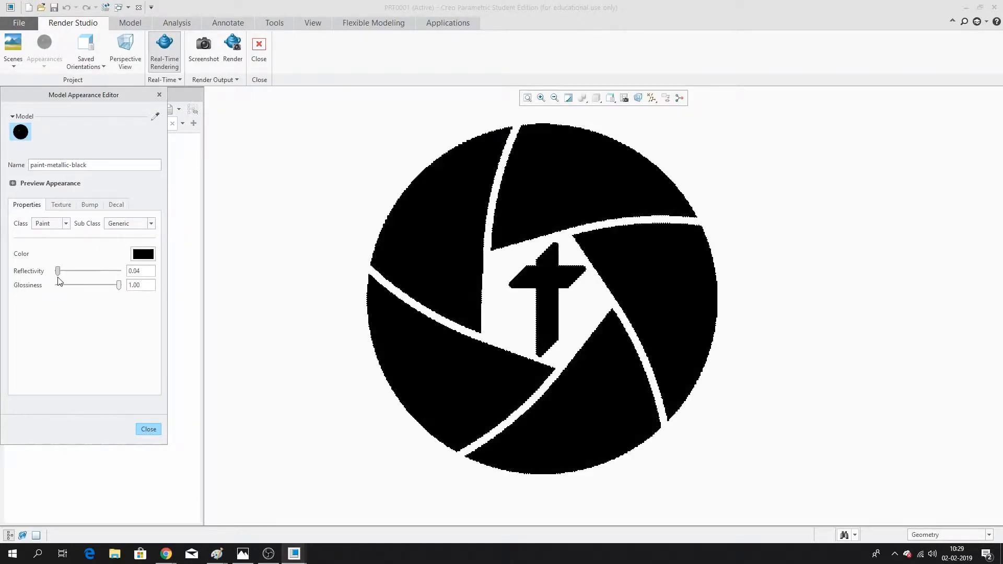
{"action": "left_click", "coordinate": [148, 429]}
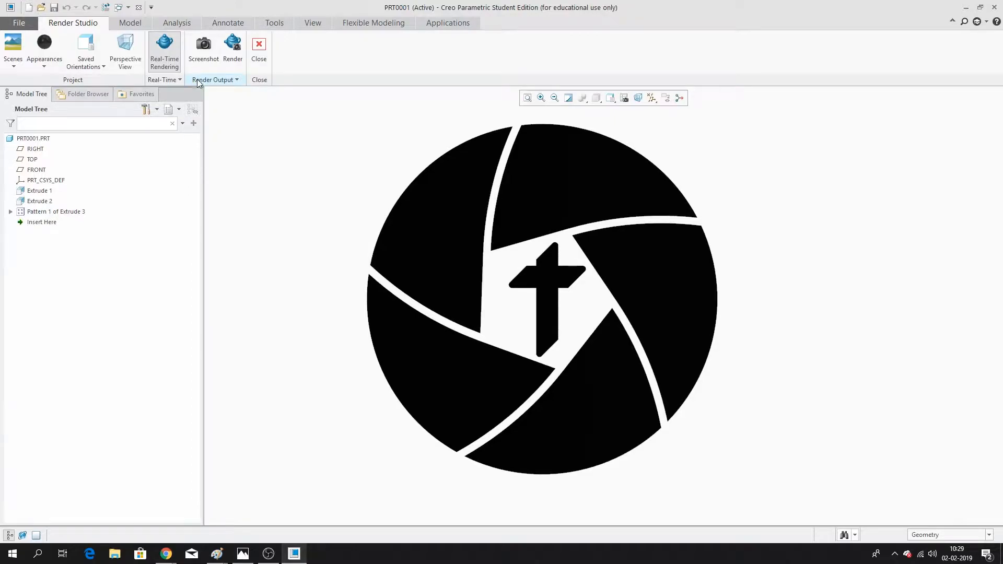
Remove the bump image from the paint-metallic-black appearance so that its bump is off.
{"action": "left_click", "coordinate": [153, 65]}
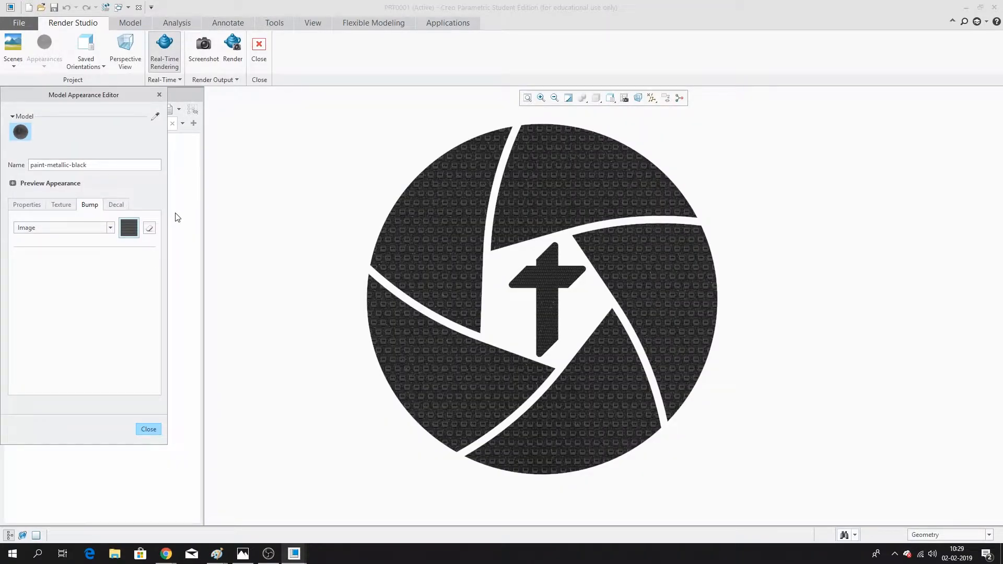
{"action": "left_click", "coordinate": [150, 226]}
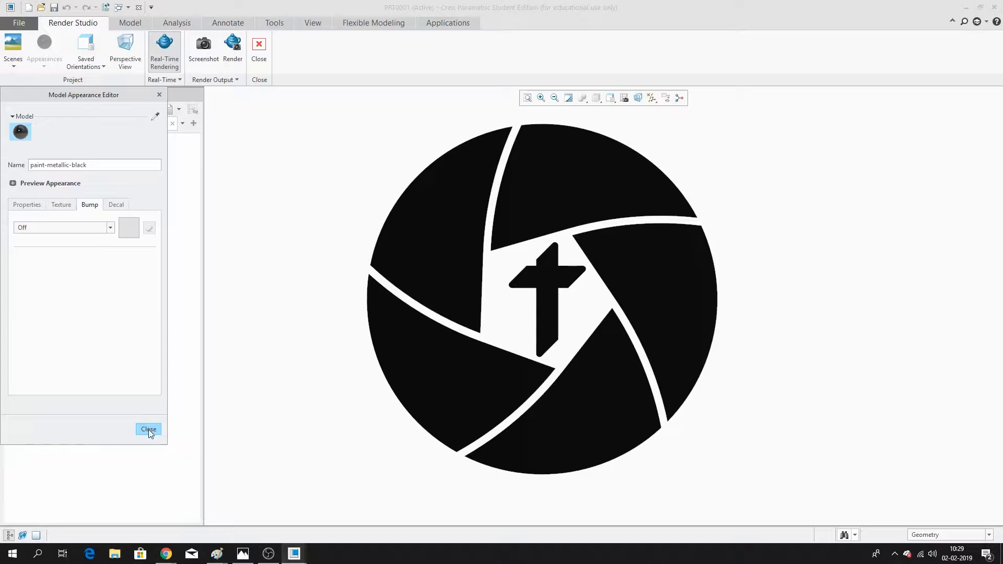
Set the paint-metallic-black appearance's reflectivity to 0.42 and close the appearance editor.
{"action": "left_click", "coordinate": [63, 205]}
{"action": "left_click", "coordinate": [29, 208]}
{"action": "left_click", "coordinate": [59, 208]}
{"action": "left_click", "coordinate": [88, 206]}
{"action": "left_click", "coordinate": [34, 205]}
{"action": "left_click_drag", "start_coordinate": [111, 274], "coordinate": [58, 277]}
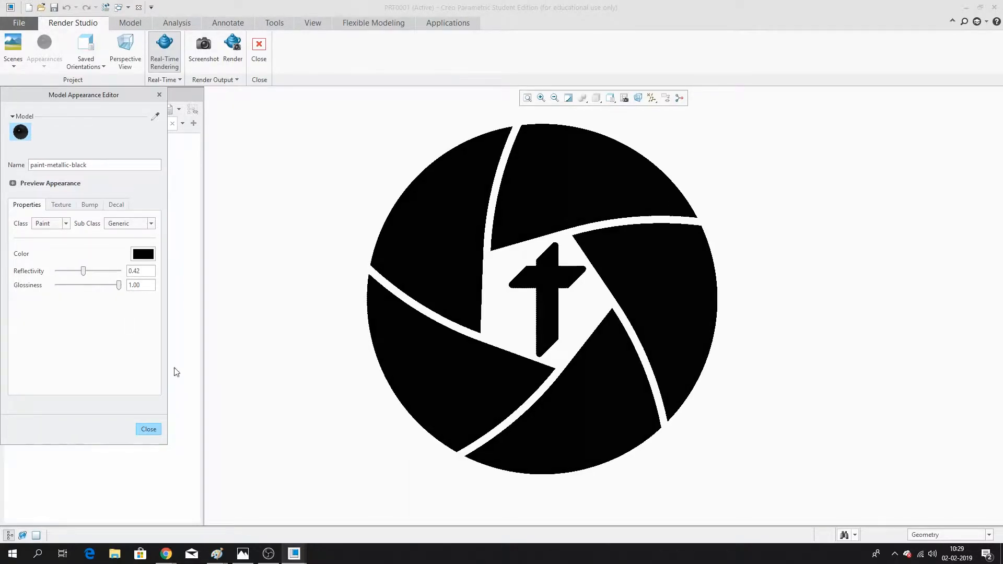
{"action": "left_click", "coordinate": [148, 429]}
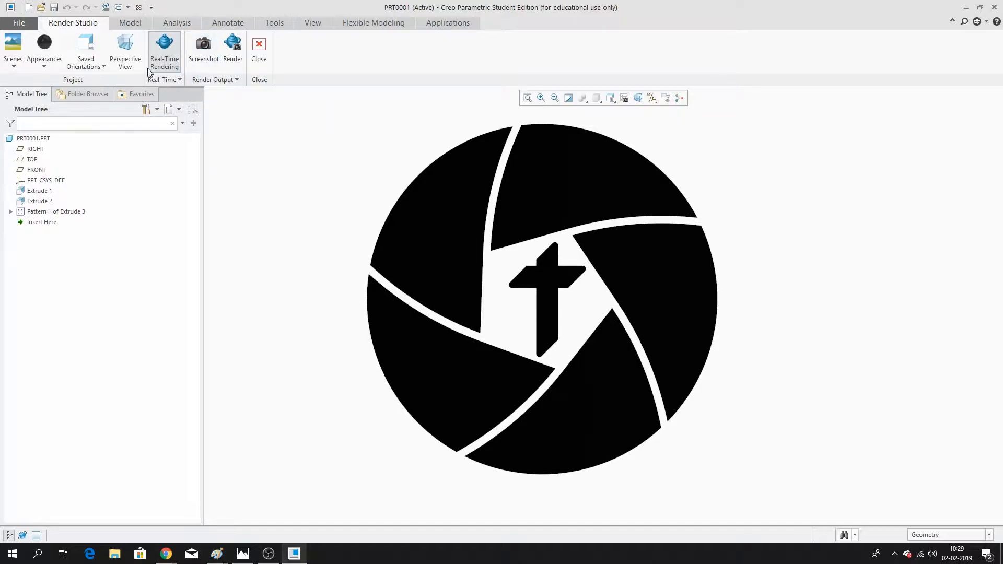
Turn off real-time rendering, leave Render Studio and display the model full screen.
{"action": "left_click", "coordinate": [164, 50]}
{"action": "scroll", "coordinate": [288, 179], "scroll_direction": "down", "scroll_amount": 2}
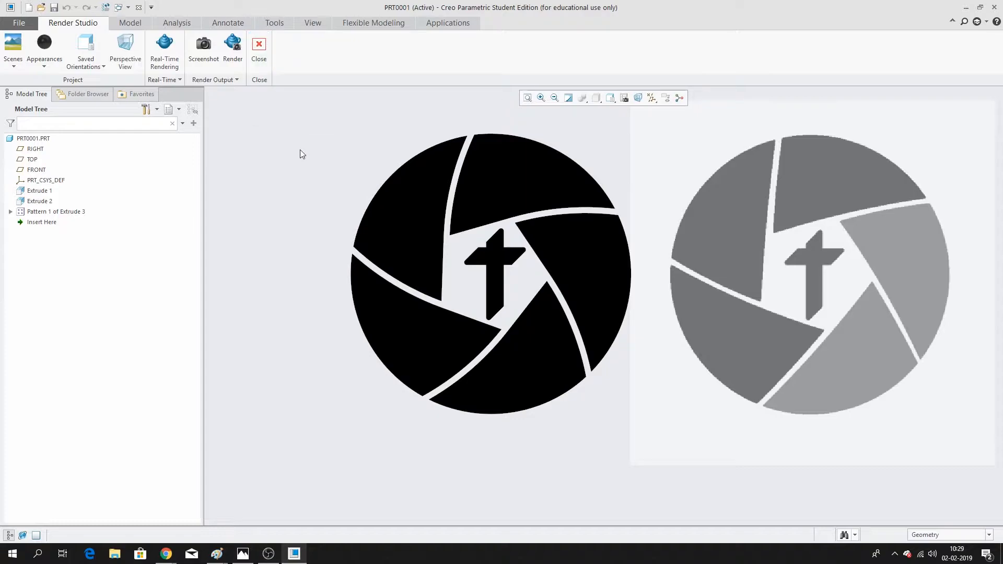
{"action": "left_click", "coordinate": [266, 55]}
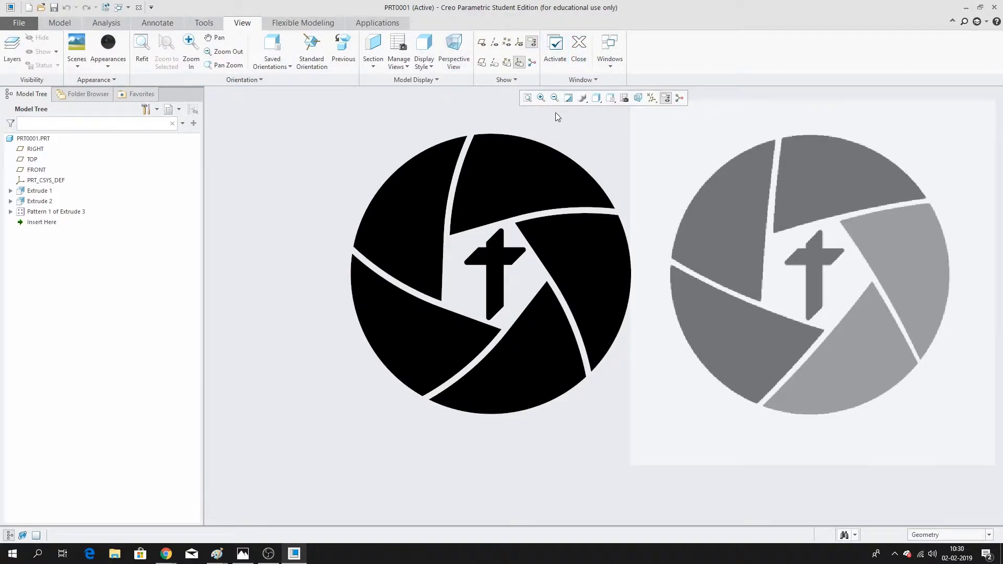
{"action": "left_click", "coordinate": [36, 536]}
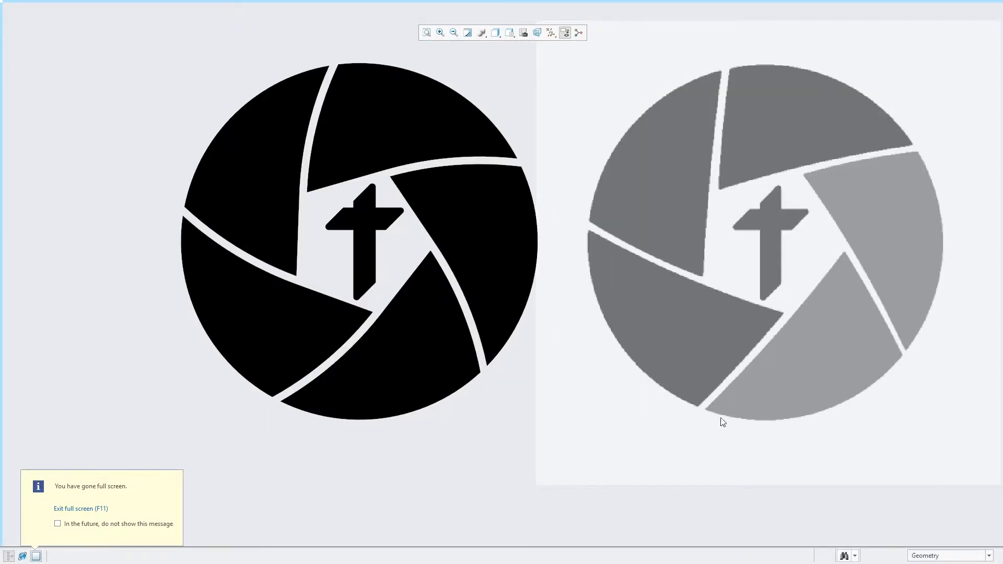
{"action": "scroll", "coordinate": [724, 420], "scroll_direction": "down", "scroll_amount": 2}
{"action": "scroll", "coordinate": [325, 304], "scroll_direction": "up", "scroll_amount": 2}
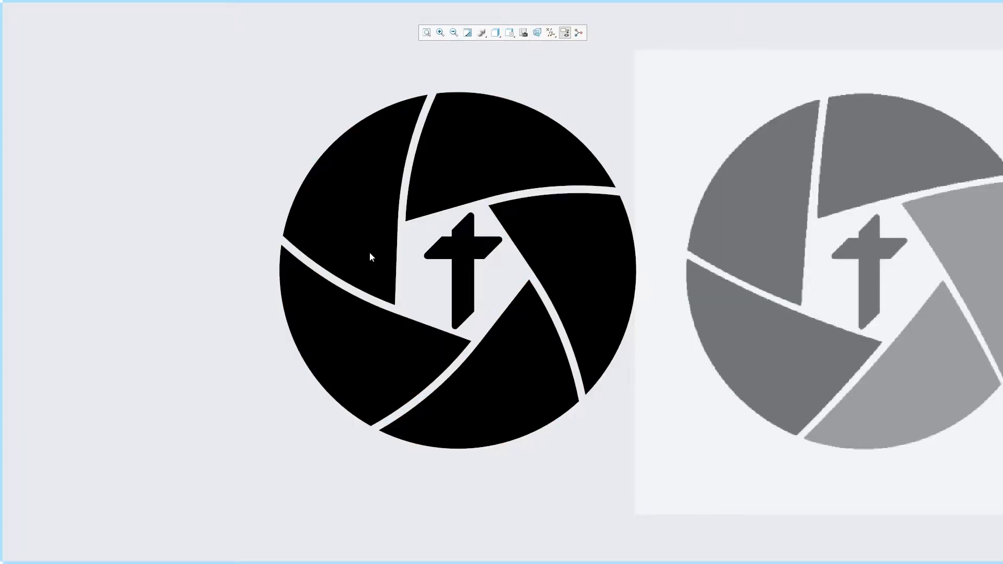
Remove the imported reference image beside the logo model and accept the change.
{"action": "mouse_move", "coordinate": [305, 24]}
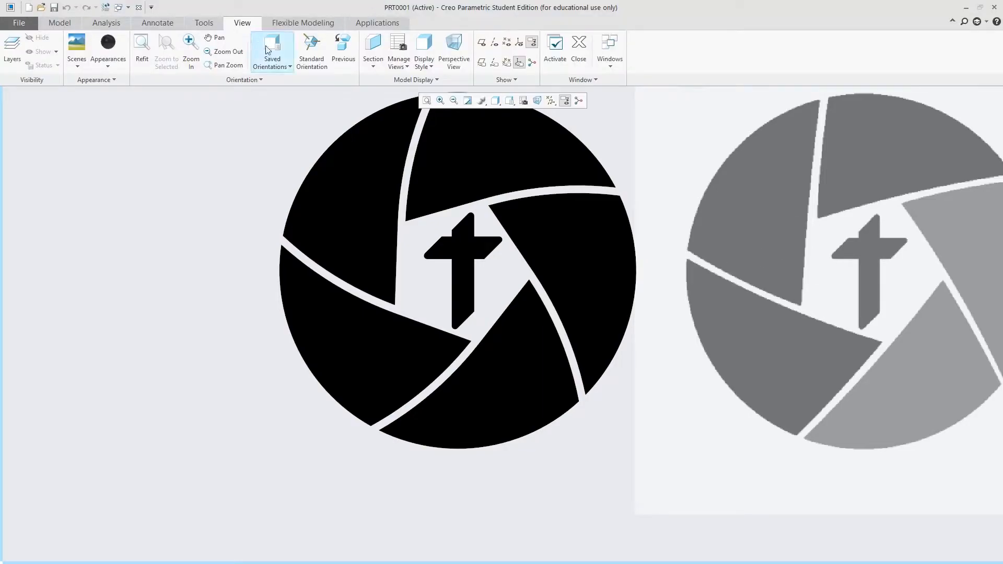
{"action": "left_click", "coordinate": [414, 80]}
{"action": "left_click", "coordinate": [454, 91]}
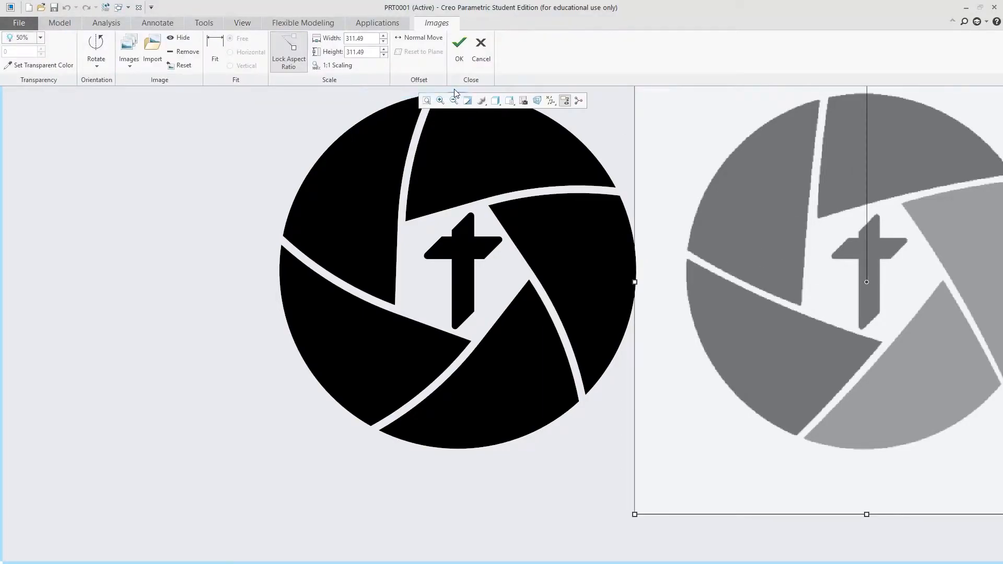
{"action": "left_click", "coordinate": [173, 52]}
{"action": "left_click", "coordinate": [459, 48]}
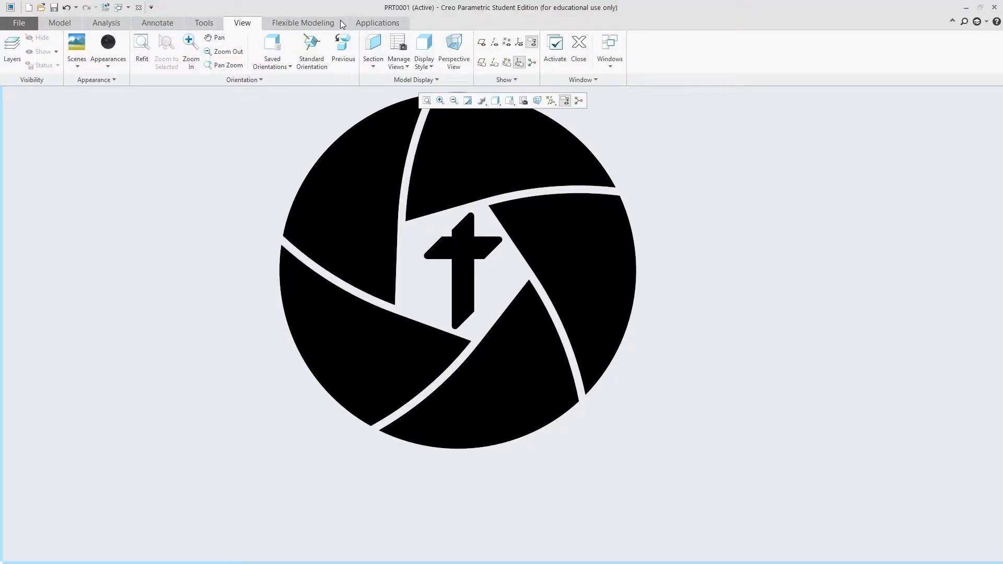
Reopen Render Studio with real-time rendering on and frame the whole logo centred and enlarged in the view.
{"action": "left_click", "coordinate": [376, 23]}
{"action": "left_click", "coordinate": [325, 46]}
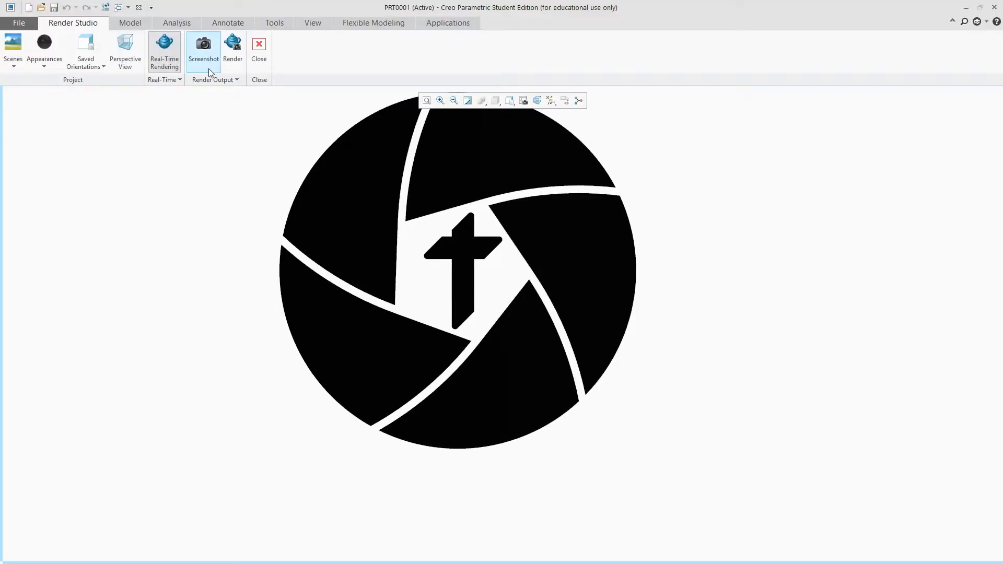
{"action": "scroll", "coordinate": [707, 273], "scroll_direction": "up", "scroll_amount": 2}
{"action": "scroll", "coordinate": [496, 240], "scroll_direction": "down", "scroll_amount": 1}
{"action": "scroll", "coordinate": [644, 299], "scroll_direction": "down", "scroll_amount": 2}
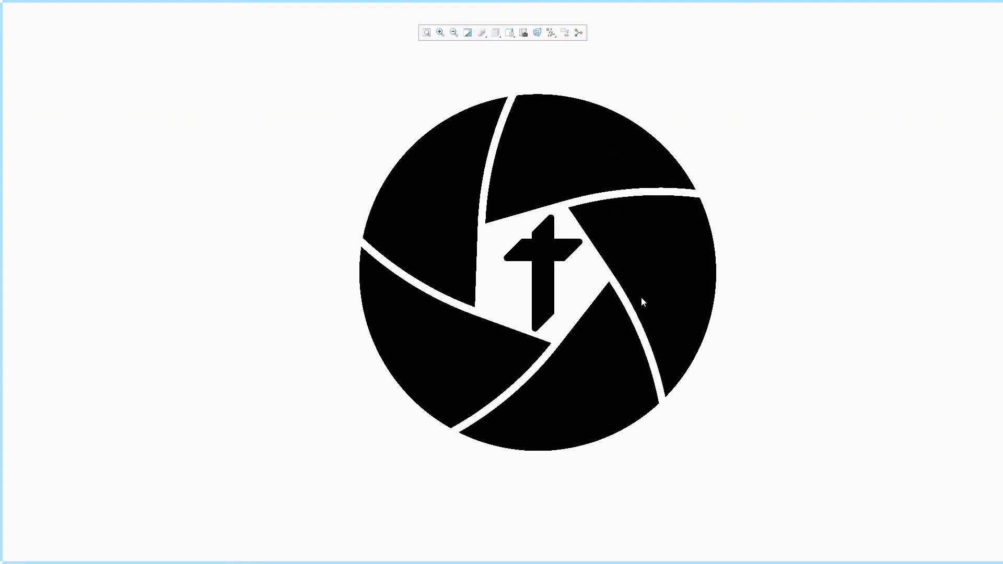
{"action": "scroll", "coordinate": [512, 353], "scroll_direction": "up", "scroll_amount": 1}
{"action": "scroll", "coordinate": [537, 214], "scroll_direction": "down", "scroll_amount": 1}
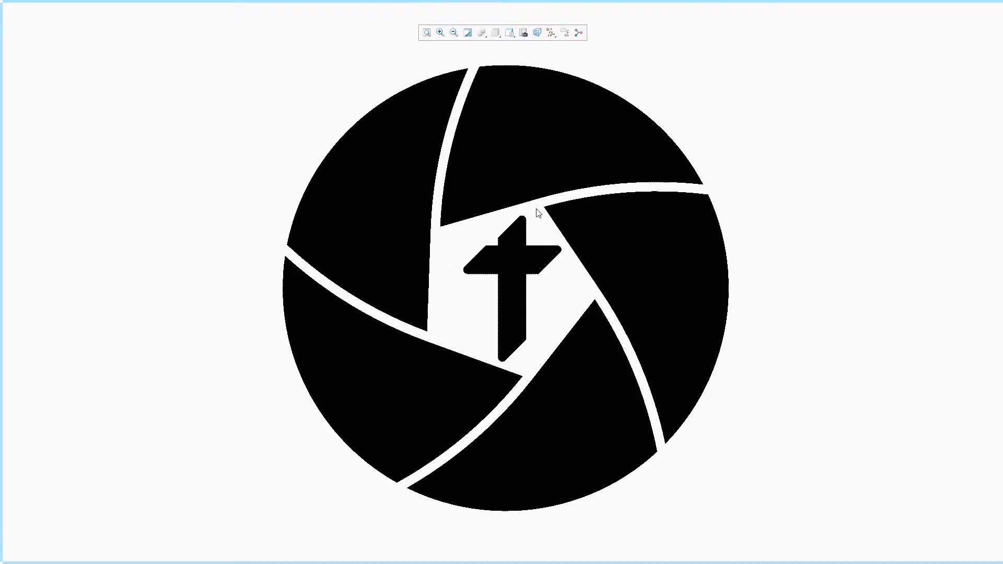
Configure the real-time rendering settings with the Product lighting preset and 100 % of the cores, all 12.
{"action": "mouse_move", "coordinate": [300, 5]}
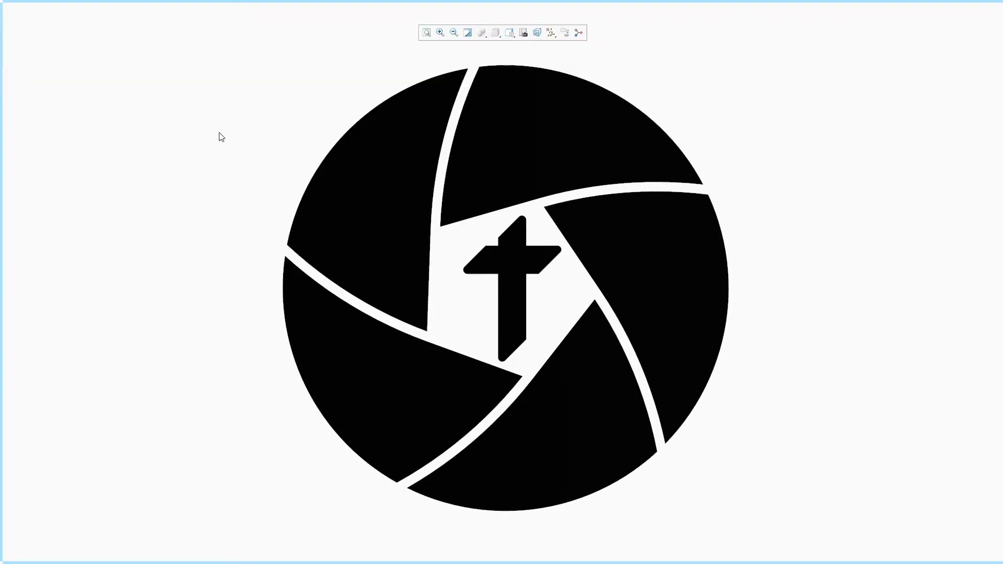
{"action": "mouse_move", "coordinate": [235, 5]}
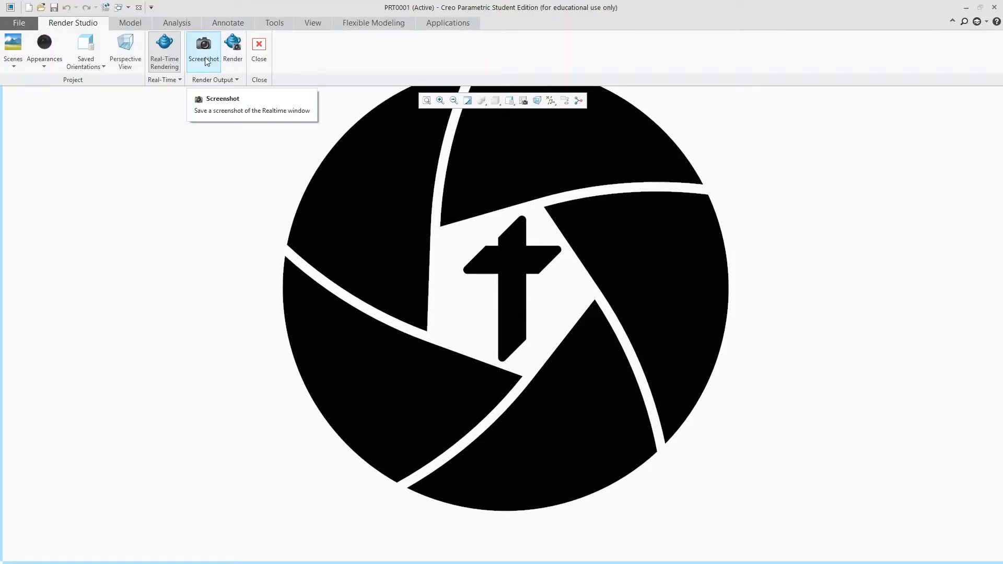
{"action": "left_click", "coordinate": [178, 79]}
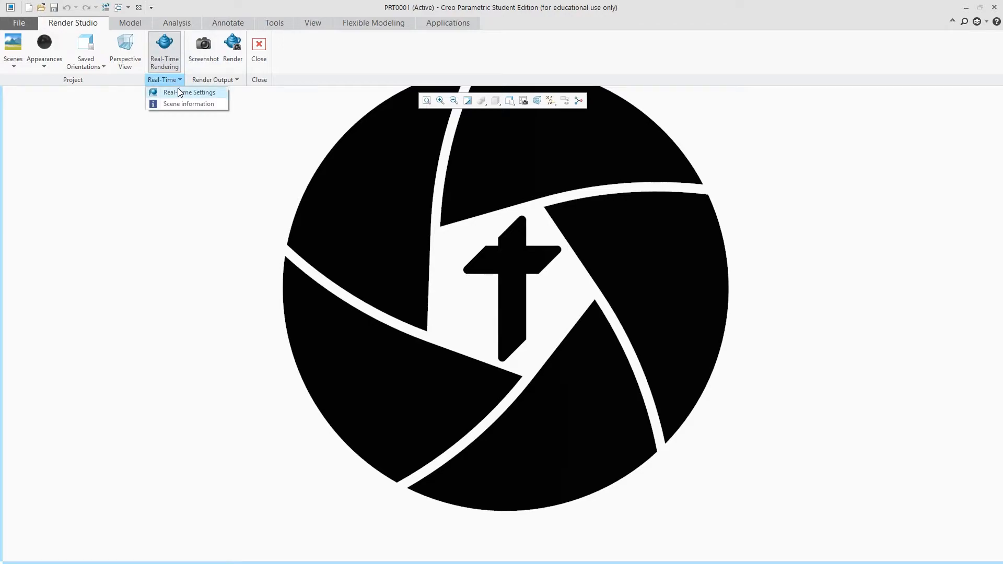
{"action": "left_click", "coordinate": [170, 92]}
{"action": "left_click", "coordinate": [930, 32]}
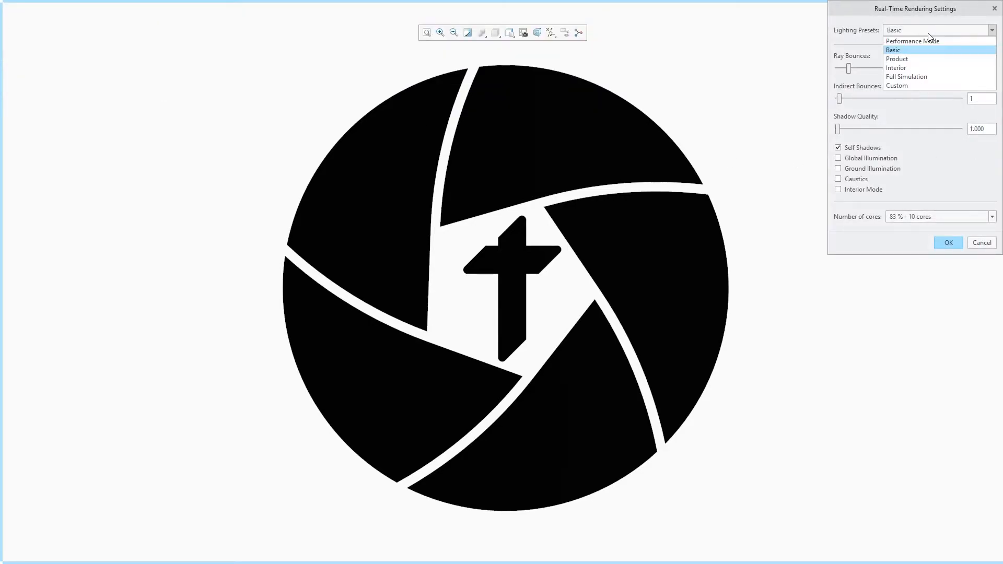
{"action": "left_click", "coordinate": [907, 57]}
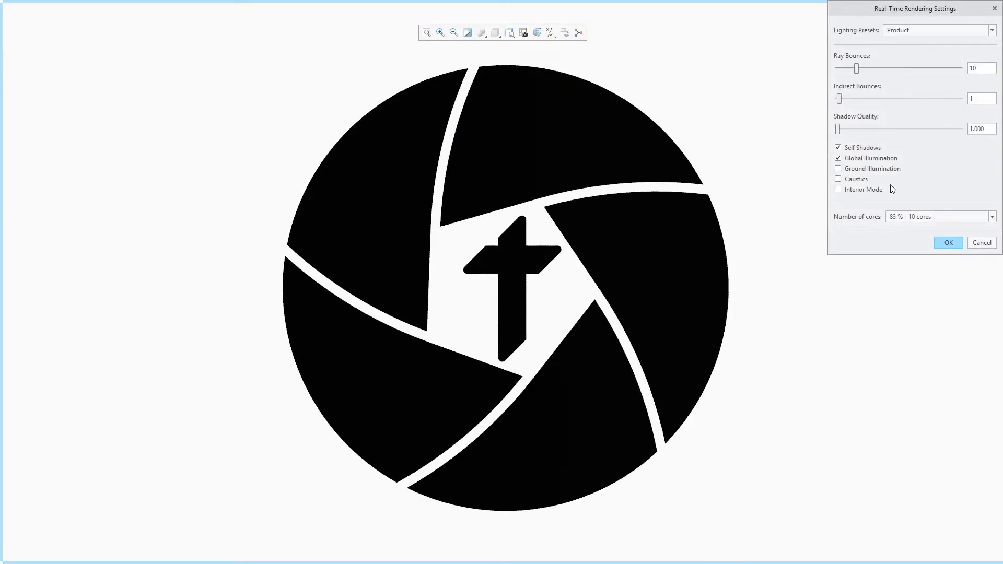
{"action": "left_click", "coordinate": [922, 217]}
{"action": "left_click", "coordinate": [926, 325]}
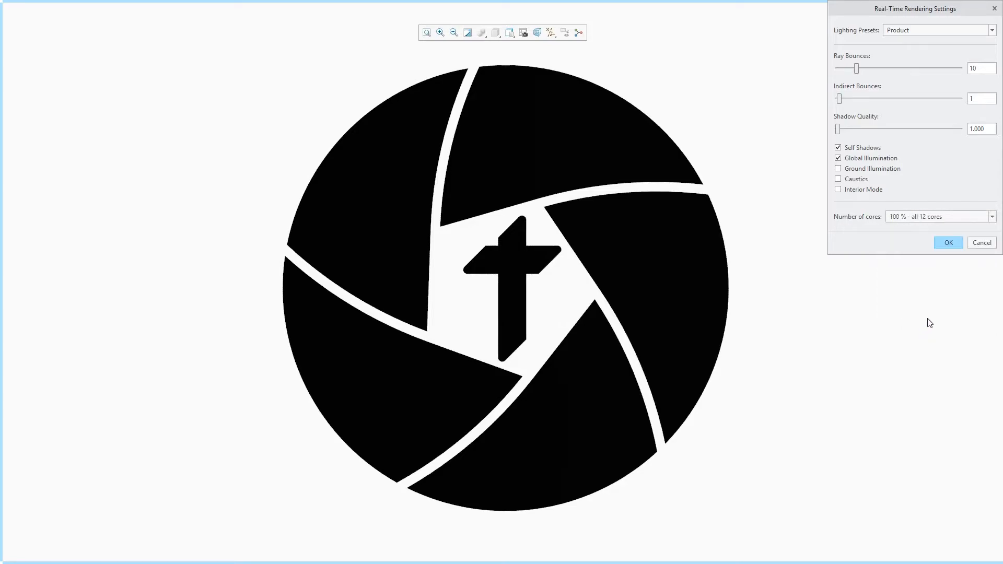
{"action": "left_click", "coordinate": [949, 243]}
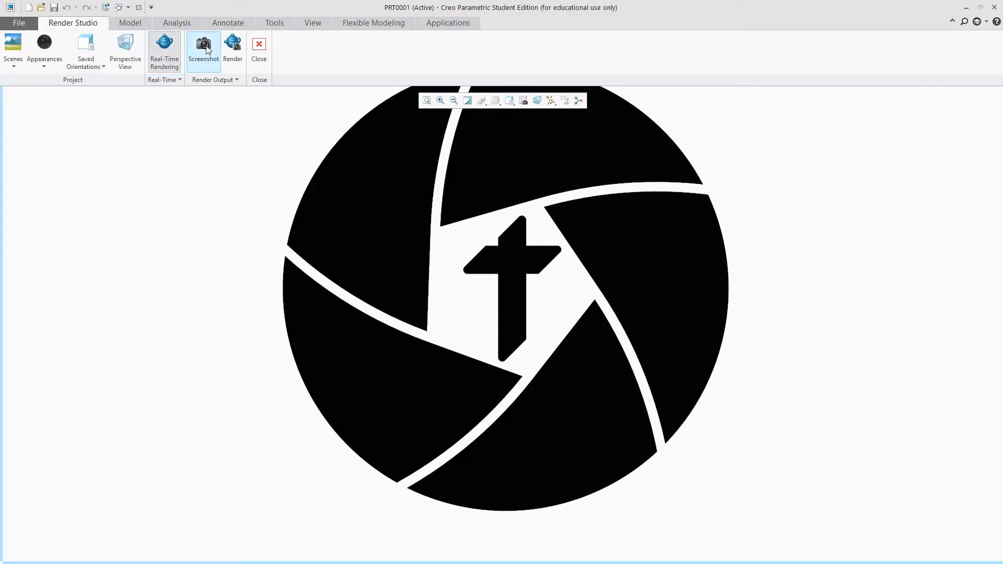
Save a PNG screenshot of the real-time rendering to the Desktop.
{"action": "left_click", "coordinate": [209, 59]}
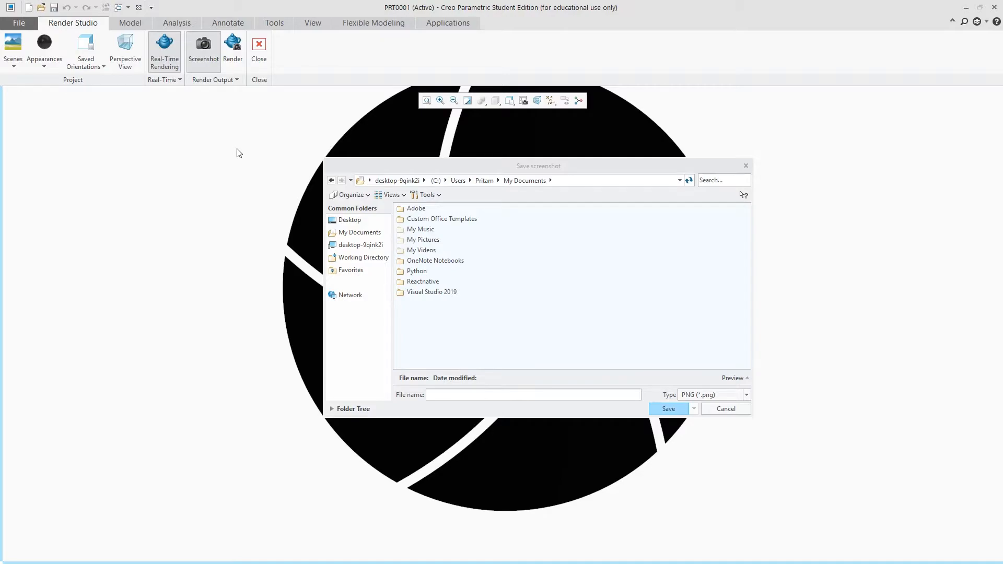
{"action": "left_click", "coordinate": [353, 221]}
{"action": "left_click", "coordinate": [468, 392]}
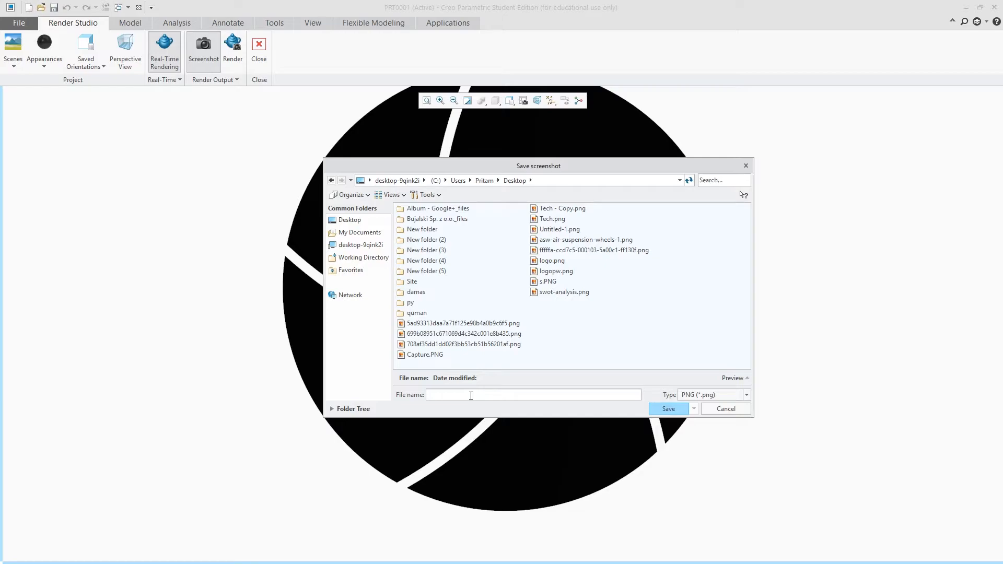
{"action": "key", "text": "Return"}
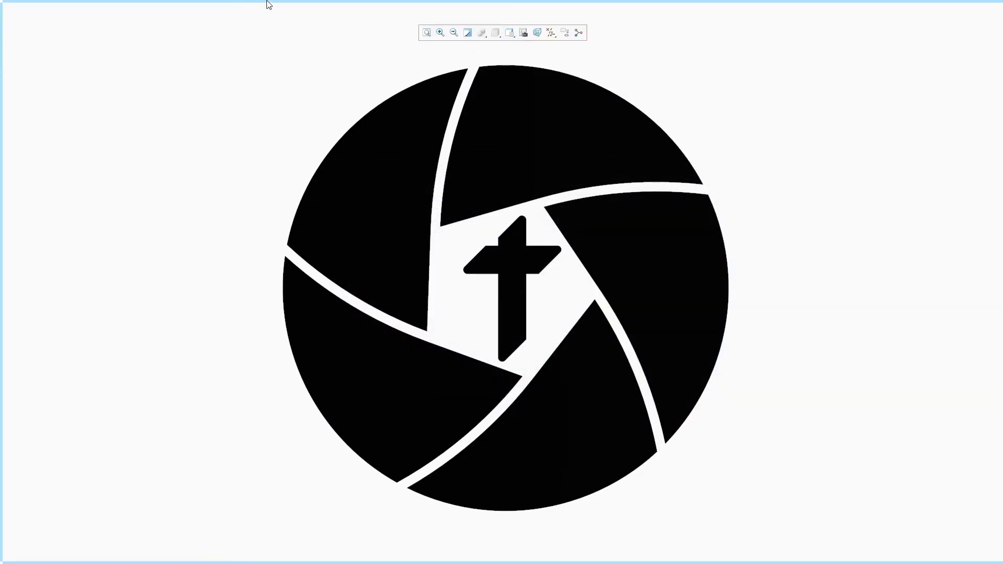
Export the model for KeyShot to the Desktop as logo.bip.
{"action": "left_click", "coordinate": [214, 80]}
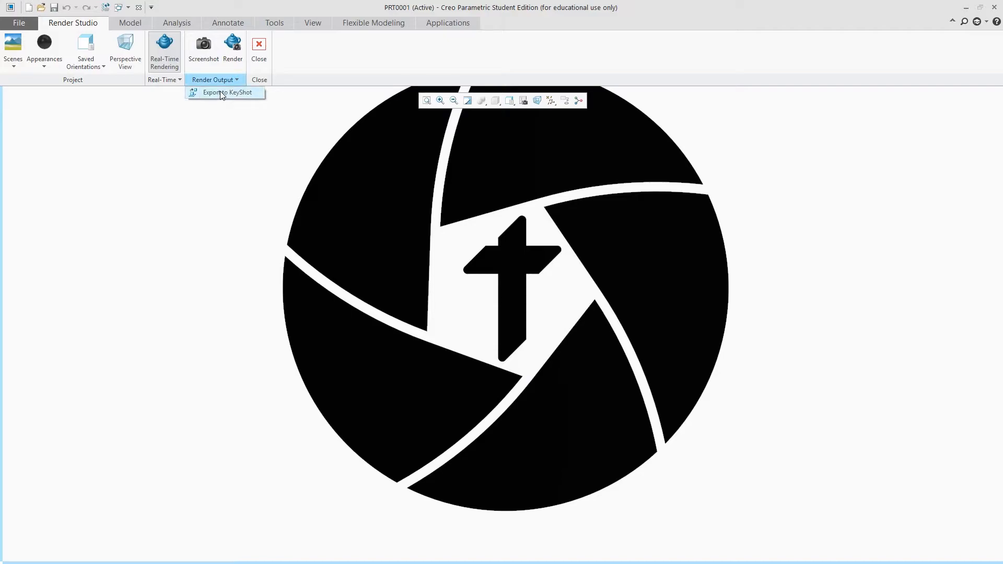
{"action": "left_click", "coordinate": [227, 94]}
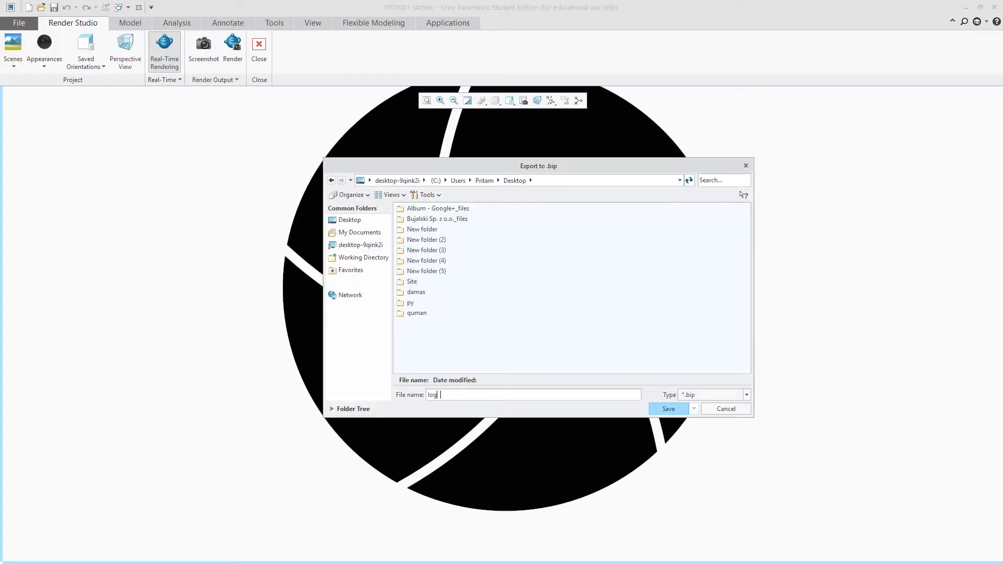
{"action": "left_click", "coordinate": [663, 409]}
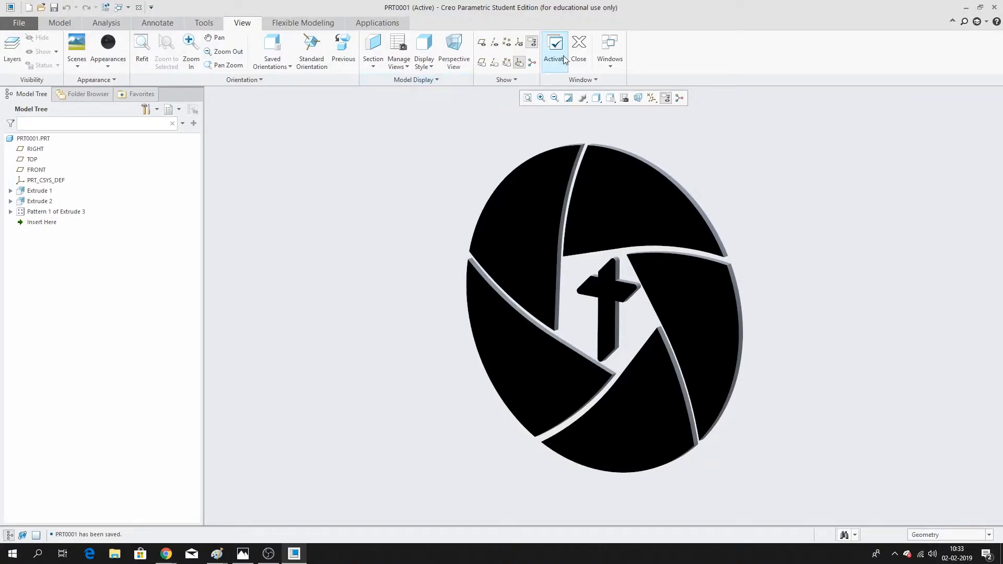
Close the part window and exit Creo Parametric.
{"action": "left_click", "coordinate": [579, 51]}
{"action": "left_click", "coordinate": [995, 7]}
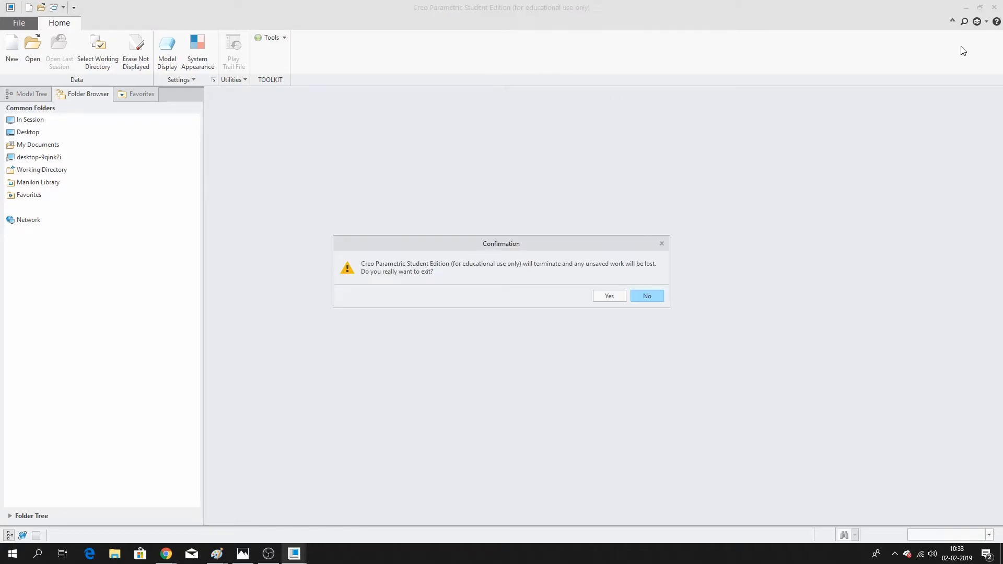
{"action": "left_click", "coordinate": [607, 295]}
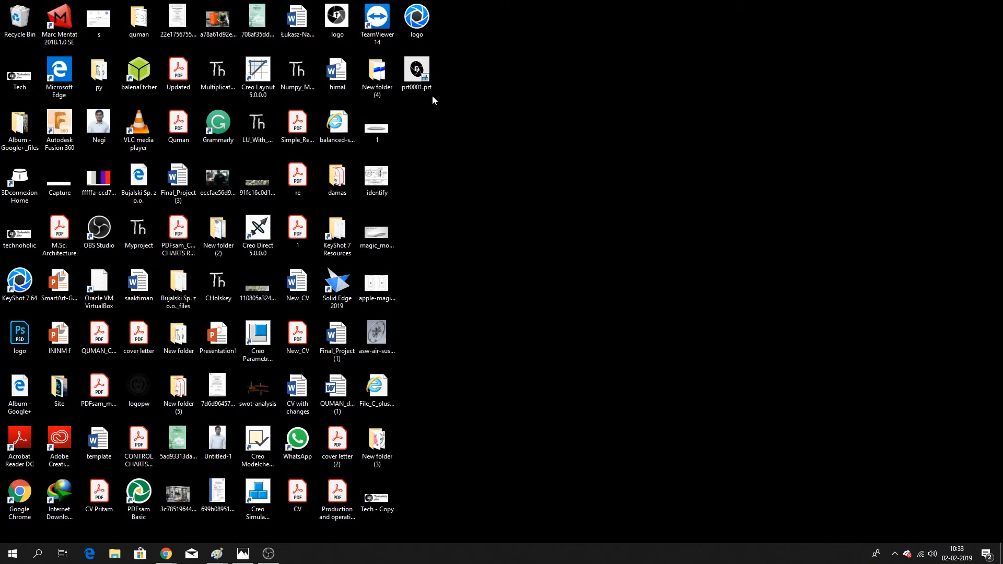
Open the exported logo.bip from the desktop in KeyShot and frame the logo centred and enlarged.
{"action": "double_click", "coordinate": [417, 18]}
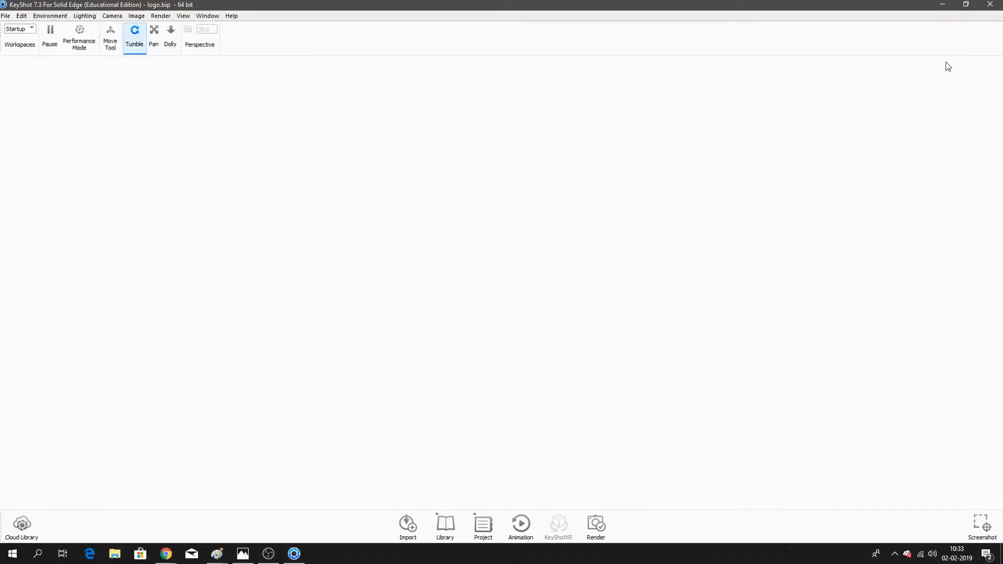
{"action": "left_click", "coordinate": [946, 60]}
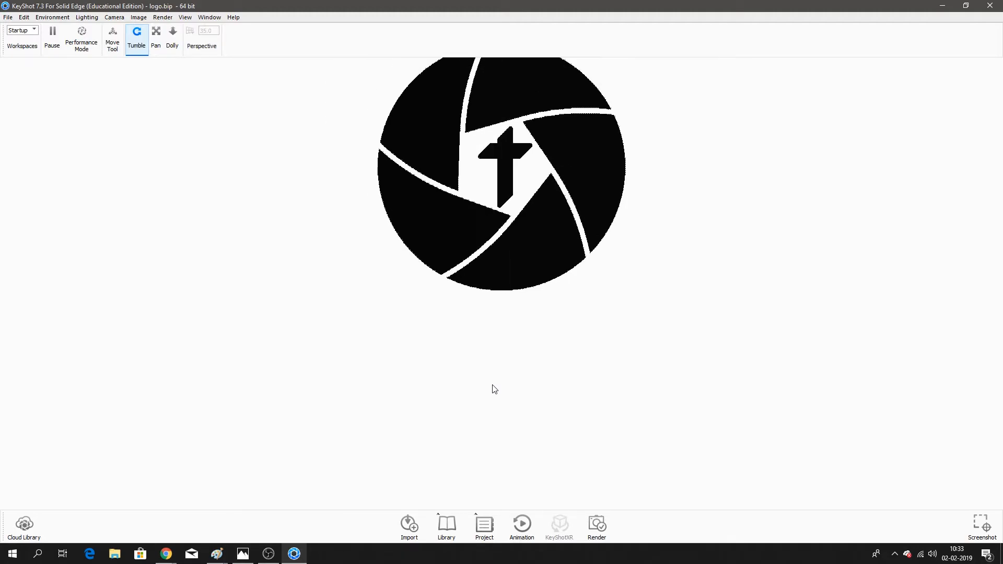
{"action": "middle_click_drag", "start_coordinate": [517, 188], "coordinate": [517, 256]}
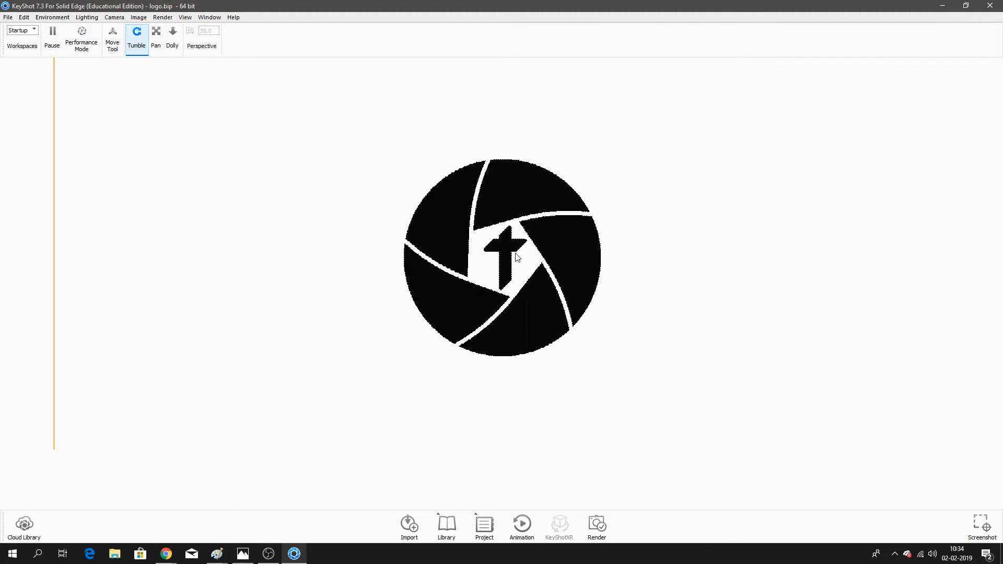
{"action": "scroll", "coordinate": [515, 255], "scroll_direction": "up", "scroll_amount": 3}
{"action": "scroll", "coordinate": [489, 190], "scroll_direction": "up", "scroll_amount": 1}
{"action": "middle_click_drag", "start_coordinate": [482, 168], "coordinate": [488, 196]}
{"action": "scroll", "coordinate": [495, 261], "scroll_direction": "up", "scroll_amount": 1}
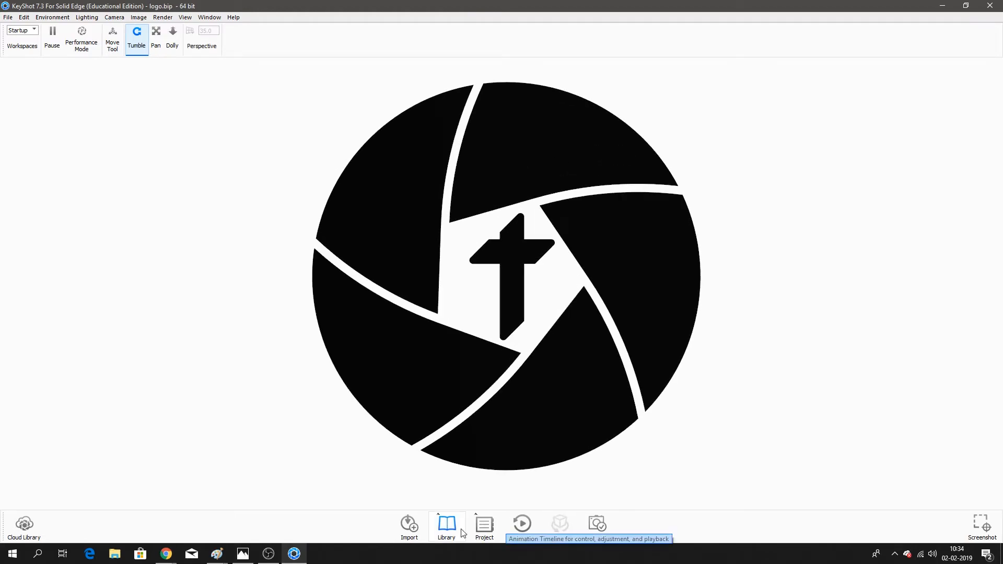
Open the material library at the metallic paints and browse their swatches for a grey.
{"action": "left_click", "coordinate": [447, 524]}
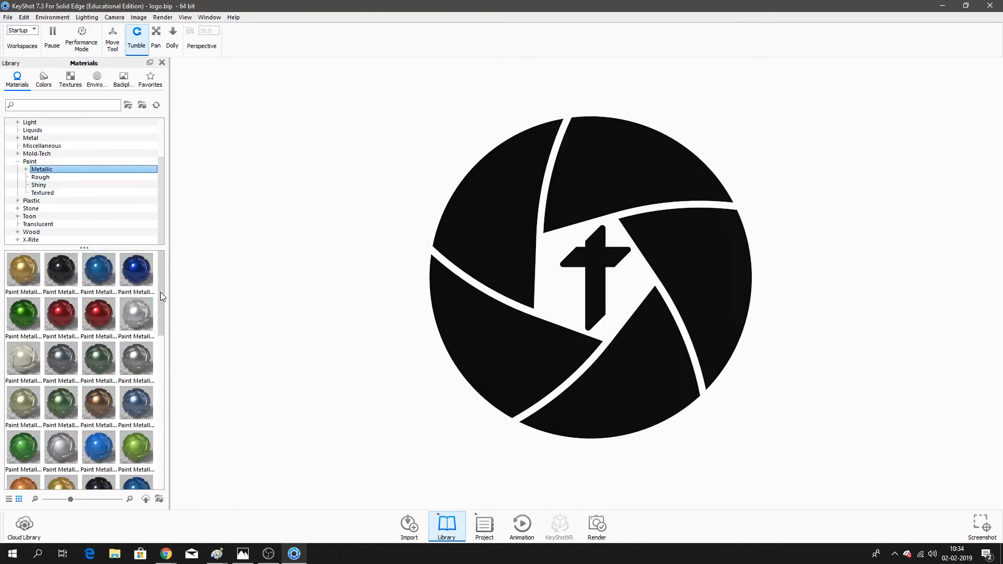
{"action": "left_click_drag", "start_coordinate": [161, 292], "coordinate": [152, 312]}
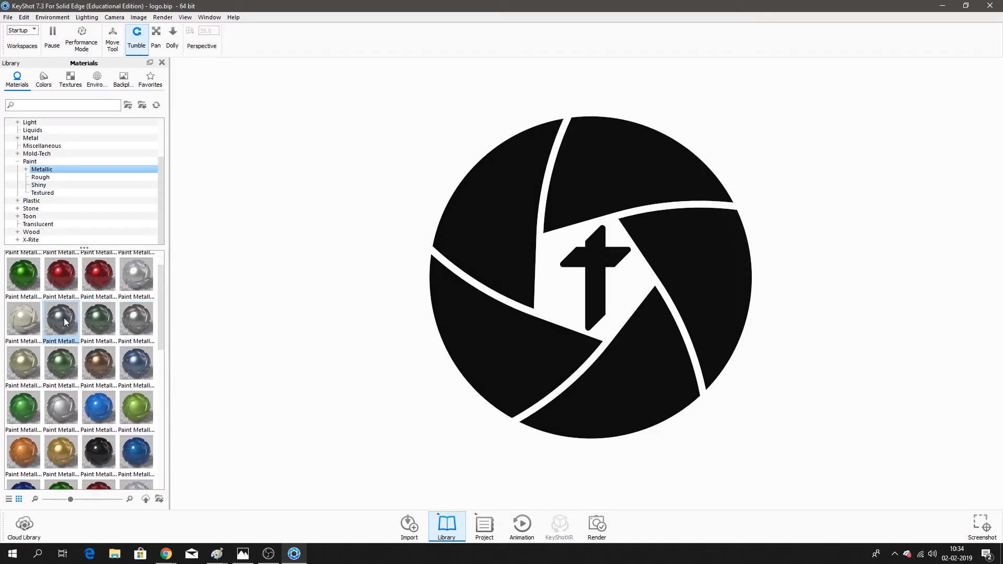
{"action": "mouse_move", "coordinate": [66, 322]}
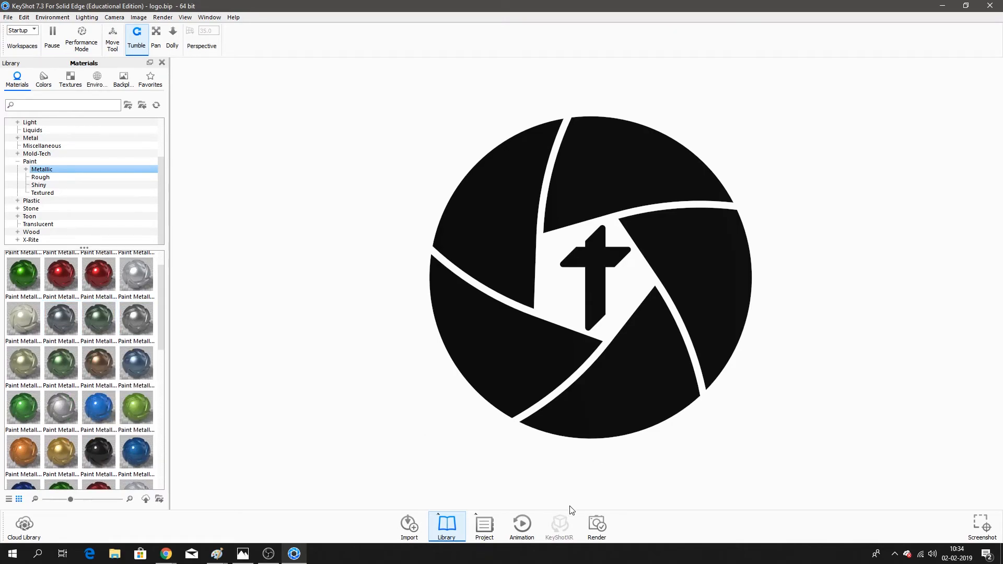
Show the project's scene tree, expand the Creo lights and Creo Model Root groups and select one of the logo's parts.
{"action": "left_click", "coordinate": [486, 534]}
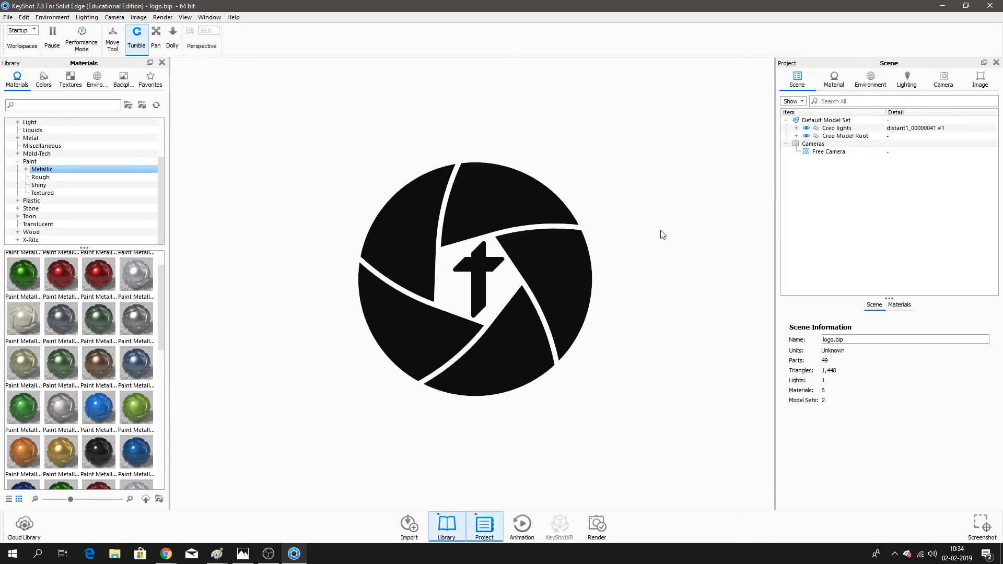
{"action": "left_click", "coordinate": [796, 128]}
{"action": "left_click", "coordinate": [803, 145]}
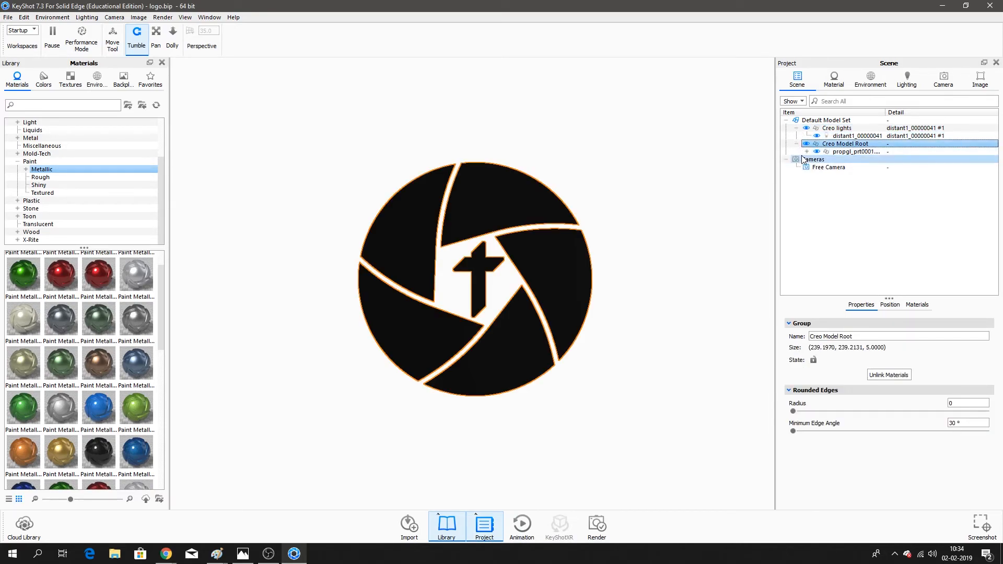
{"action": "left_click", "coordinate": [797, 144]}
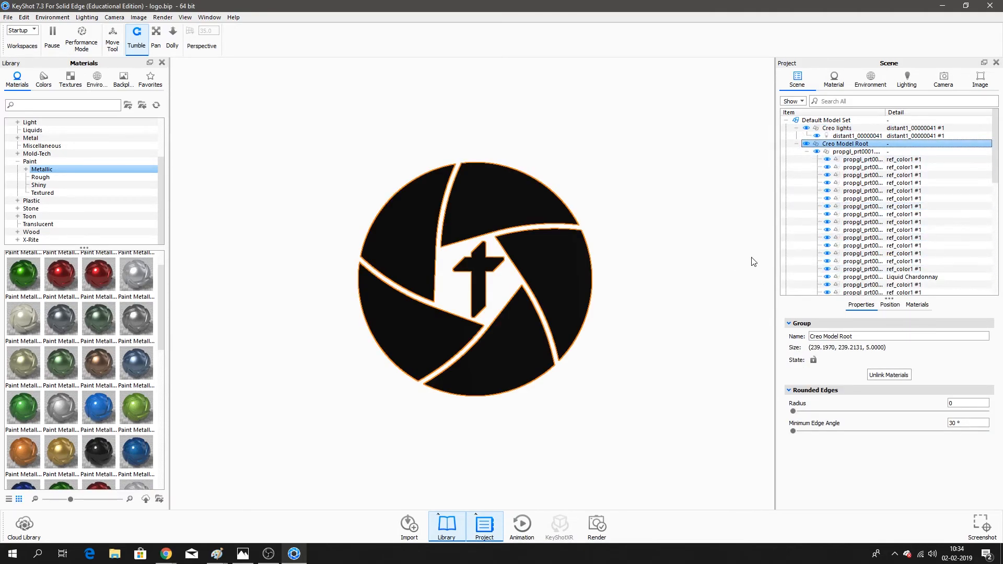
{"action": "left_click", "coordinate": [808, 224]}
{"action": "left_click", "coordinate": [859, 246]}
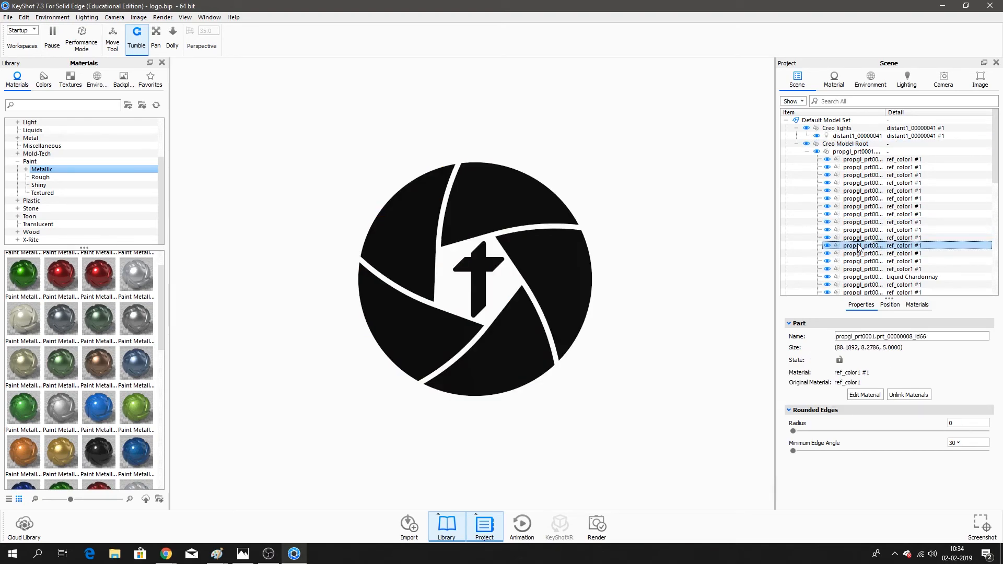
Apply the Paint Metallic Dark Grey material to the logo's right and lower-right blades.
{"action": "left_click", "coordinate": [568, 269]}
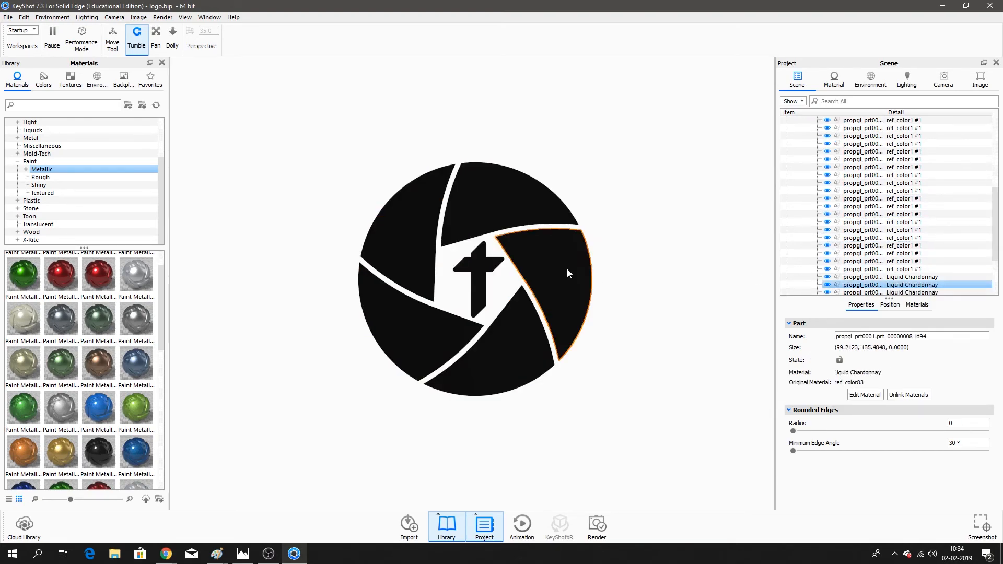
{"action": "mouse_move", "coordinate": [137, 319]}
{"action": "left_mouse_down"}
{"action": "mouse_move", "coordinate": [173, 320]}
{"action": "mouse_move", "coordinate": [143, 330]}
{"action": "mouse_move", "coordinate": [869, 286]}
{"action": "mouse_move", "coordinate": [146, 312]}
{"action": "mouse_move", "coordinate": [831, 347]}
{"action": "mouse_move", "coordinate": [860, 277]}
{"action": "left_mouse_up"}
{"action": "left_click", "coordinate": [674, 262]}
{"action": "scroll", "coordinate": [572, 157], "scroll_direction": "up", "scroll_amount": 6}
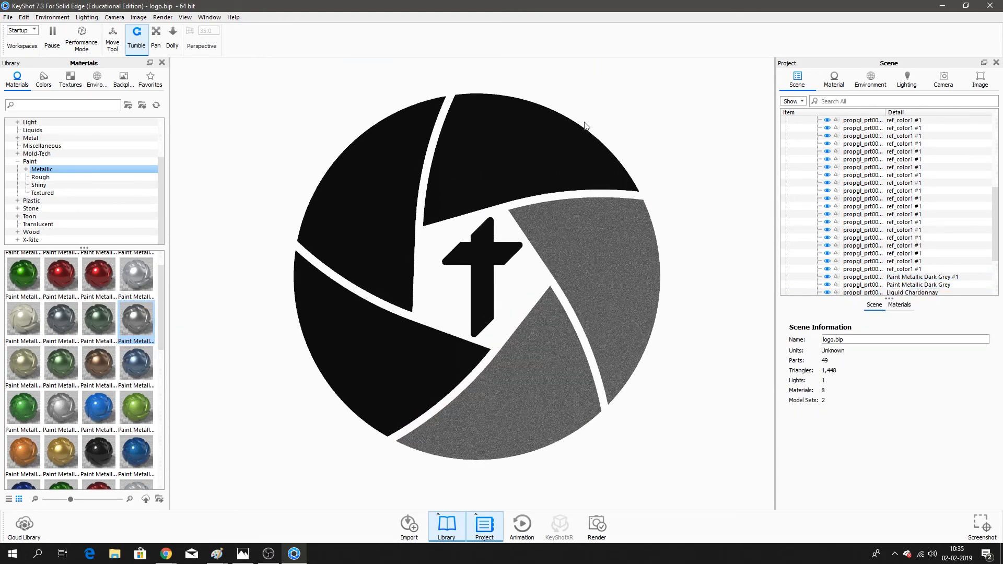